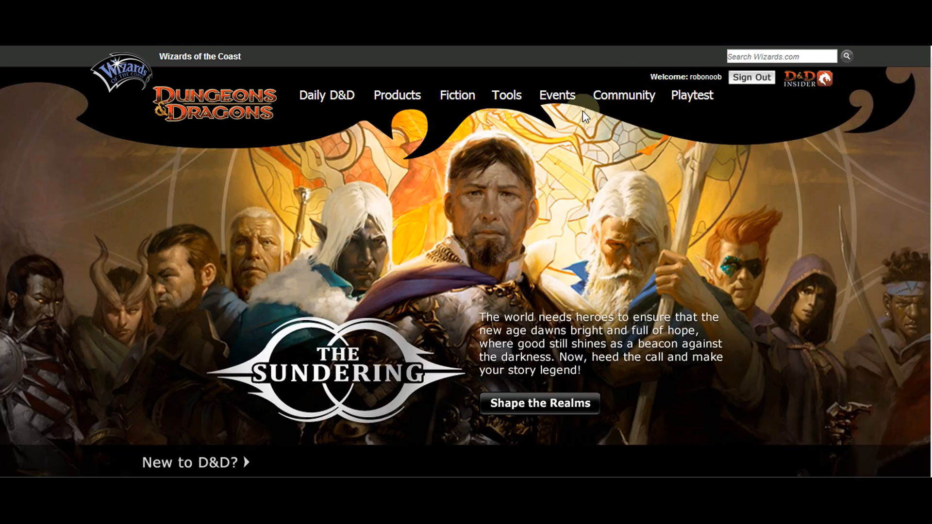
Step: Go to the D&D Character Builder page from the Dungeons & Dragons site and launch the application
{"action": "mouse_move", "coordinate": [506, 105]}
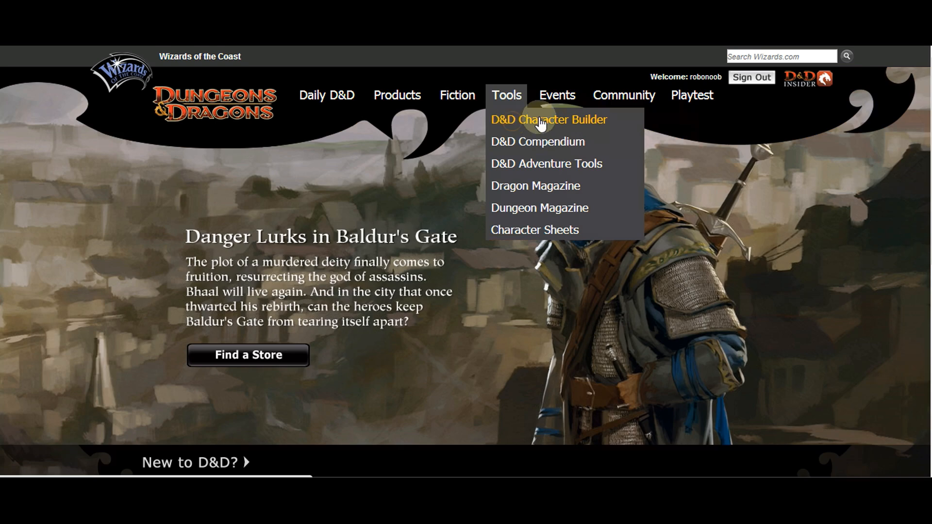
{"action": "left_click", "coordinate": [512, 124]}
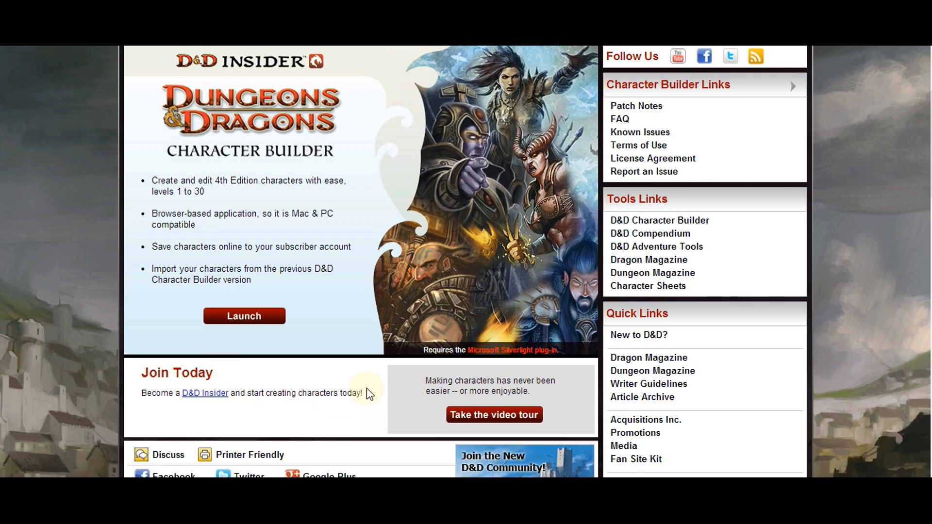
{"action": "scroll", "coordinate": [366, 389], "scroll_direction": "up", "scroll_amount": 1}
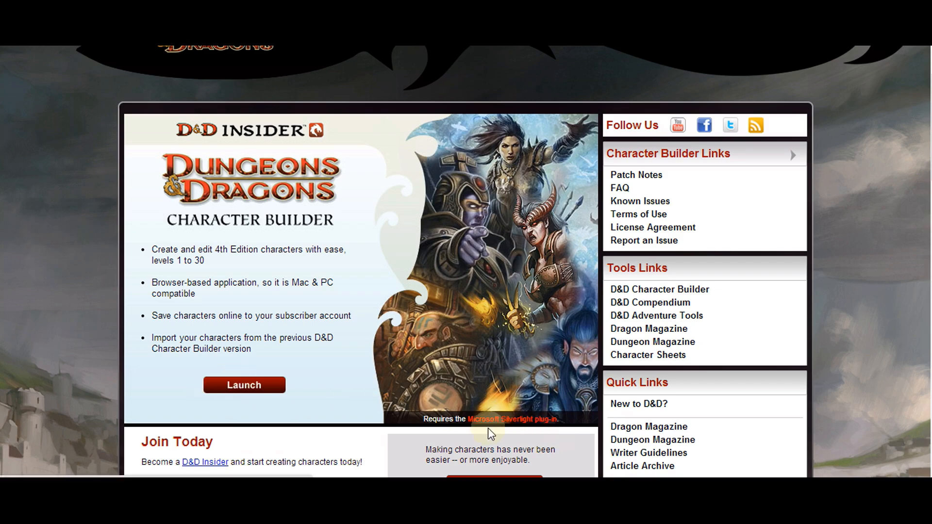
{"action": "left_click", "coordinate": [253, 387]}
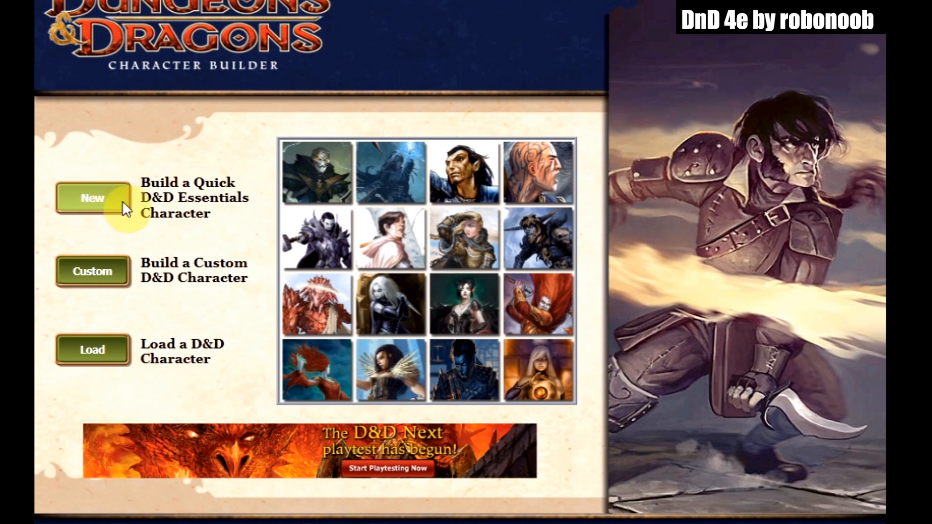
Step: Start a custom D&D character in the D&D Home Campaign setting with starting level 4
{"action": "left_click", "coordinate": [103, 277]}
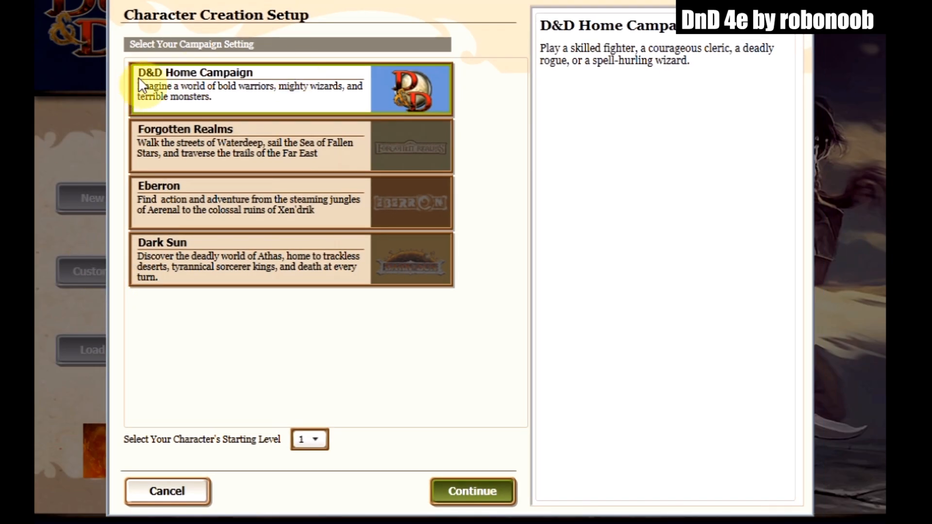
{"action": "left_click", "coordinate": [244, 145]}
{"action": "left_click", "coordinate": [210, 77]}
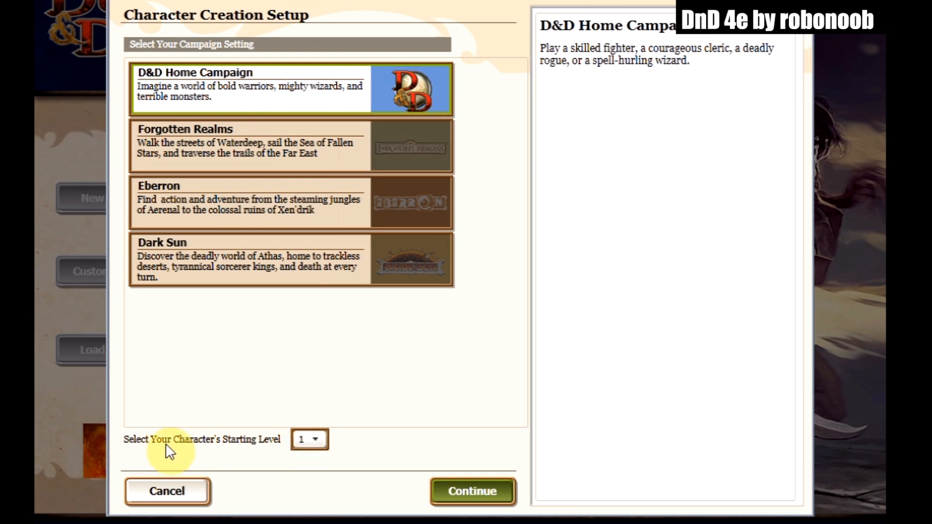
{"action": "left_click", "coordinate": [327, 445]}
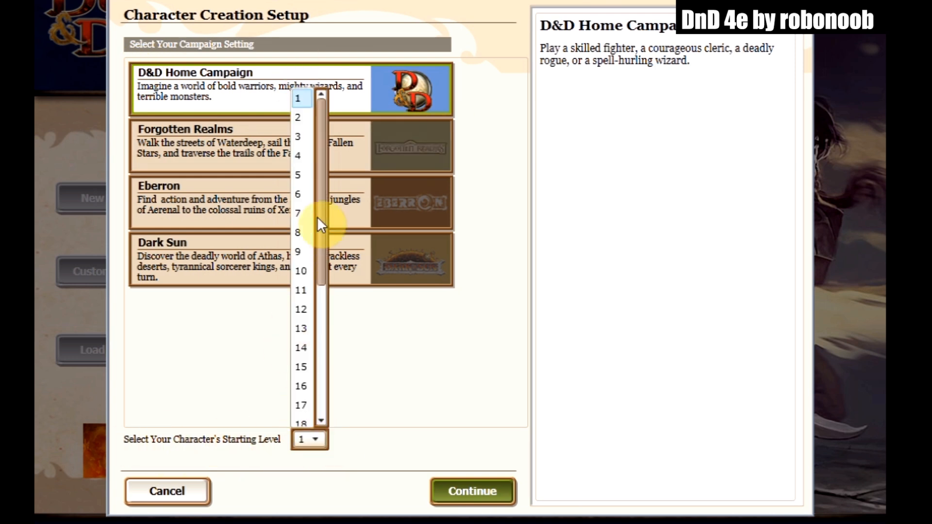
{"action": "left_click", "coordinate": [302, 158]}
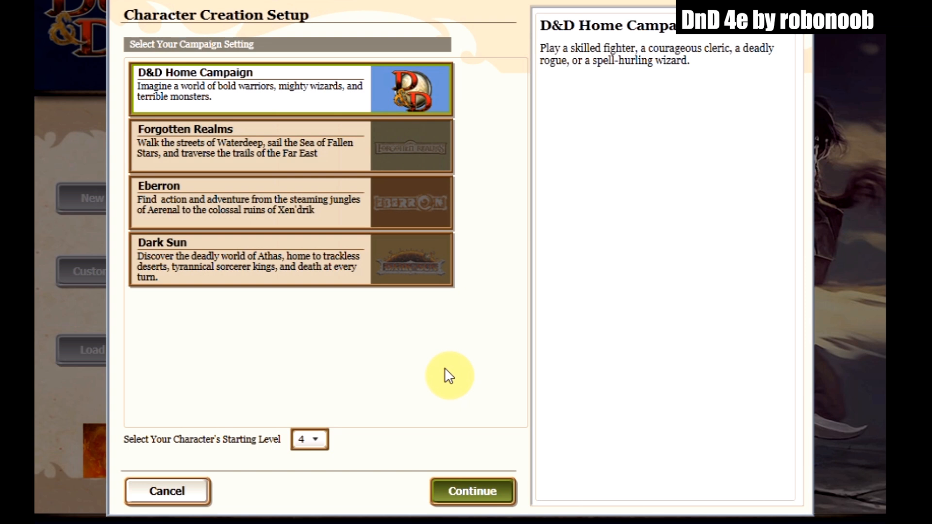
{"action": "left_click", "coordinate": [468, 490]}
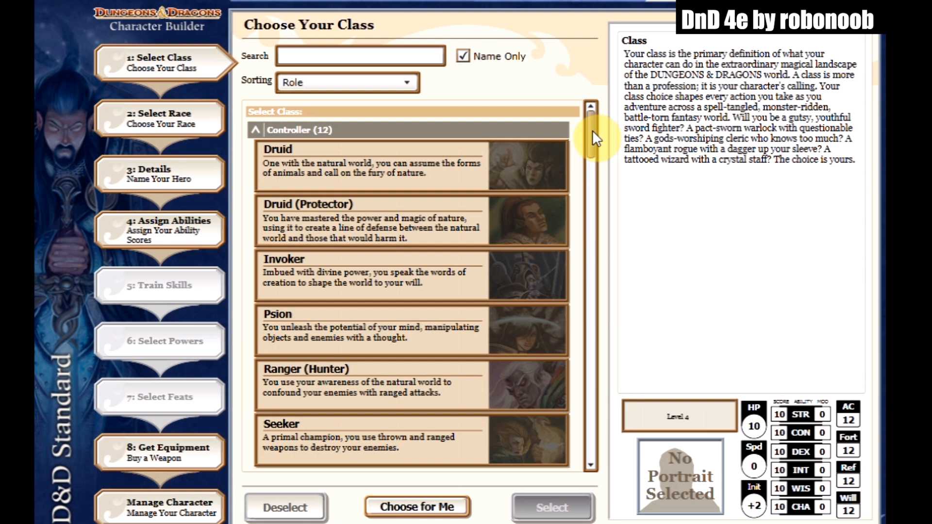
Step: Look over the class list and collapse its Controller, Defender, Hybrid, Leader and Striker role groups
{"action": "mouse_move", "coordinate": [593, 131]}
{"action": "left_mouse_down"}
{"action": "mouse_move", "coordinate": [590, 142]}
{"action": "mouse_move", "coordinate": [591, 118]}
{"action": "left_mouse_up"}
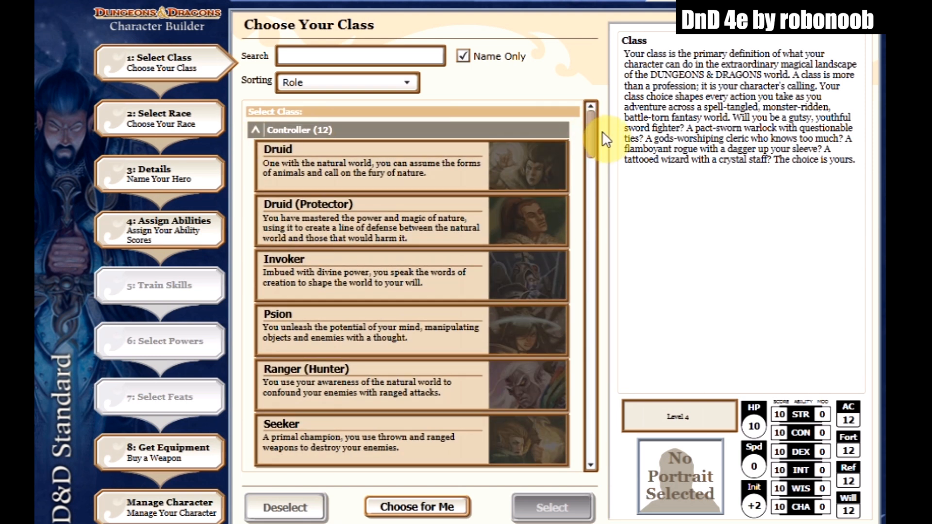
{"action": "left_click_drag", "start_coordinate": [591, 129], "coordinate": [597, 103]}
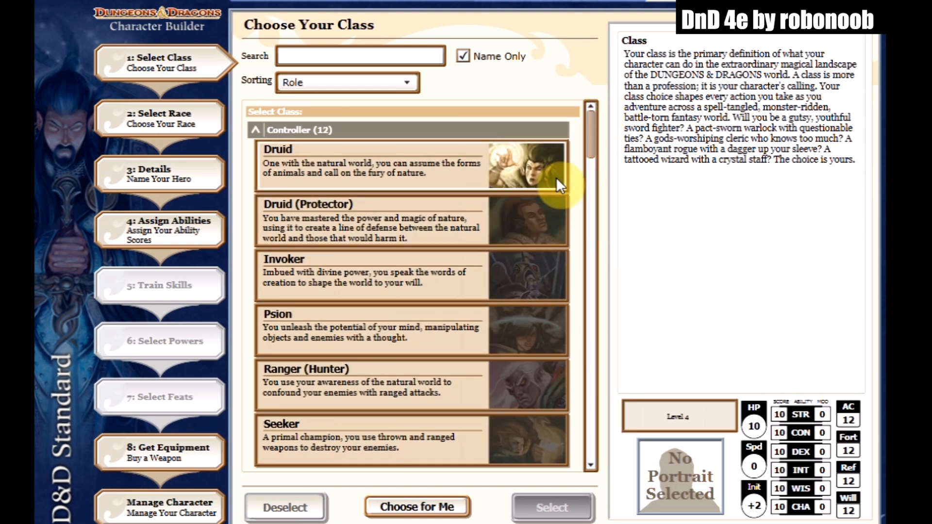
{"action": "mouse_move", "coordinate": [596, 141]}
{"action": "left_mouse_down"}
{"action": "mouse_move", "coordinate": [592, 162]}
{"action": "mouse_move", "coordinate": [592, 124]}
{"action": "left_mouse_up"}
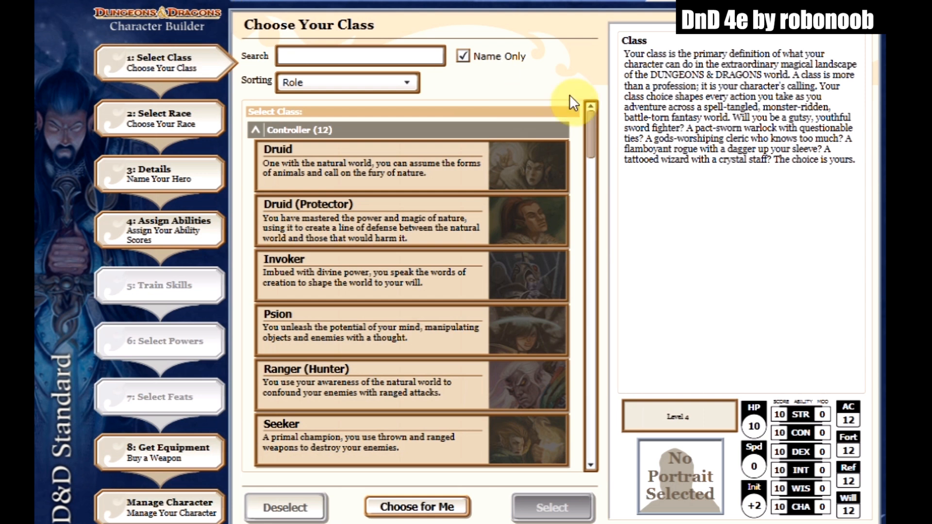
{"action": "mouse_move", "coordinate": [591, 131]}
{"action": "left_mouse_down"}
{"action": "mouse_move", "coordinate": [594, 140]}
{"action": "mouse_move", "coordinate": [595, 114]}
{"action": "left_mouse_up"}
{"action": "left_click", "coordinate": [253, 129]}
{"action": "left_click", "coordinate": [257, 149]}
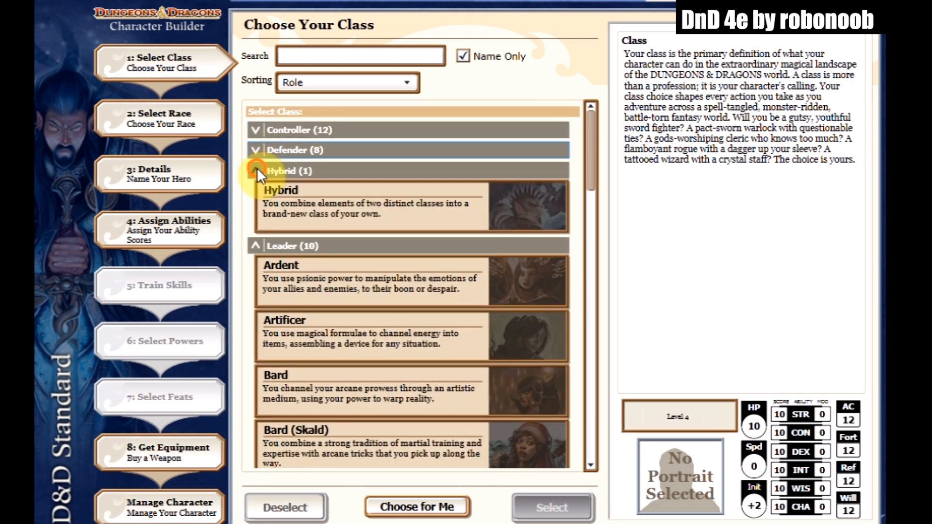
{"action": "left_click", "coordinate": [257, 170]}
{"action": "left_click", "coordinate": [255, 191]}
{"action": "left_click", "coordinate": [255, 211]}
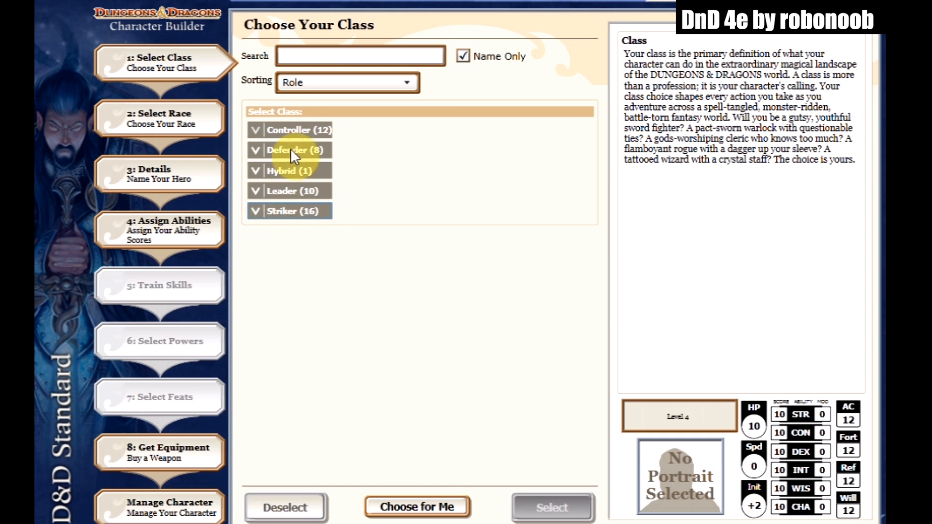
Step: Expand the Defender classes and highlight Warden to show its description
{"action": "left_click", "coordinate": [252, 150]}
{"action": "scroll", "coordinate": [470, 203], "scroll_direction": "down", "scroll_amount": 3}
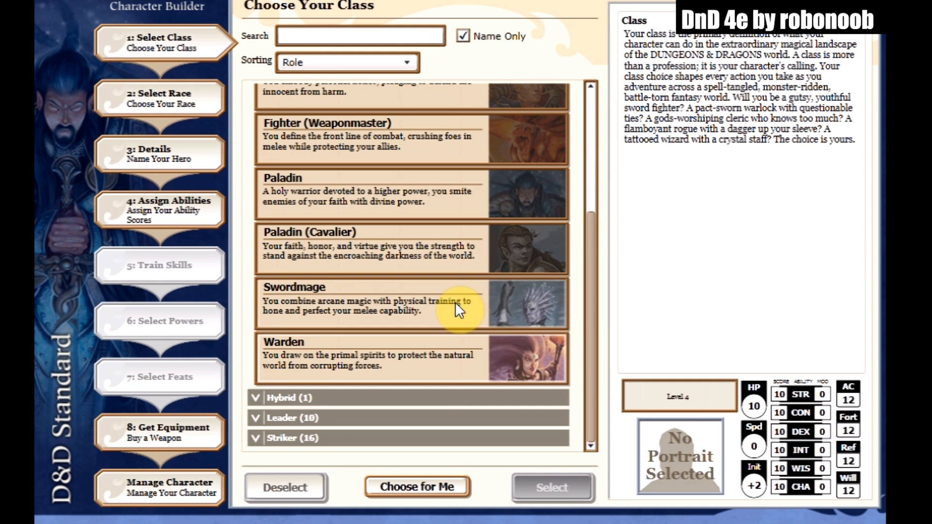
{"action": "left_click", "coordinate": [396, 365]}
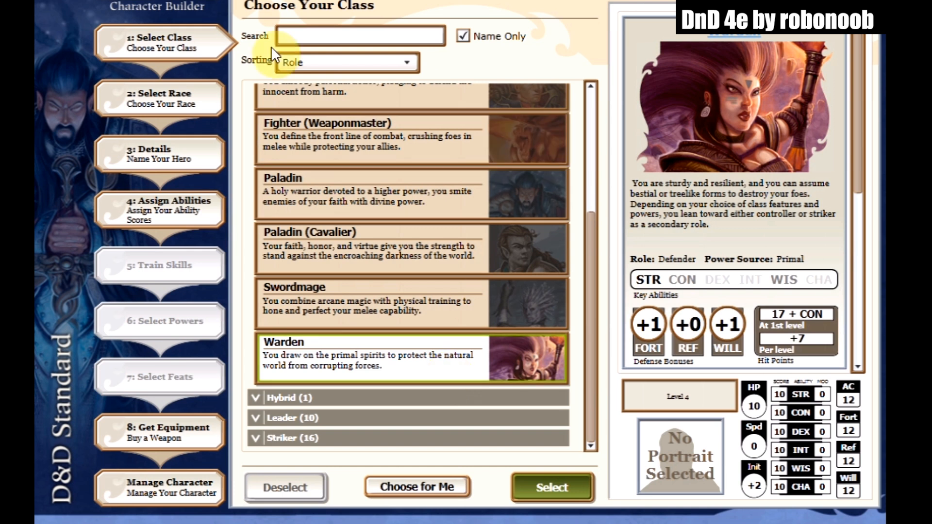
Step: Examine the Warden's role, key abilities, defense bonuses, hit points and class traits in its description
{"action": "scroll", "coordinate": [846, 151], "scroll_direction": "down", "scroll_amount": 2}
{"action": "scroll", "coordinate": [526, 162], "scroll_direction": "up", "scroll_amount": 3}
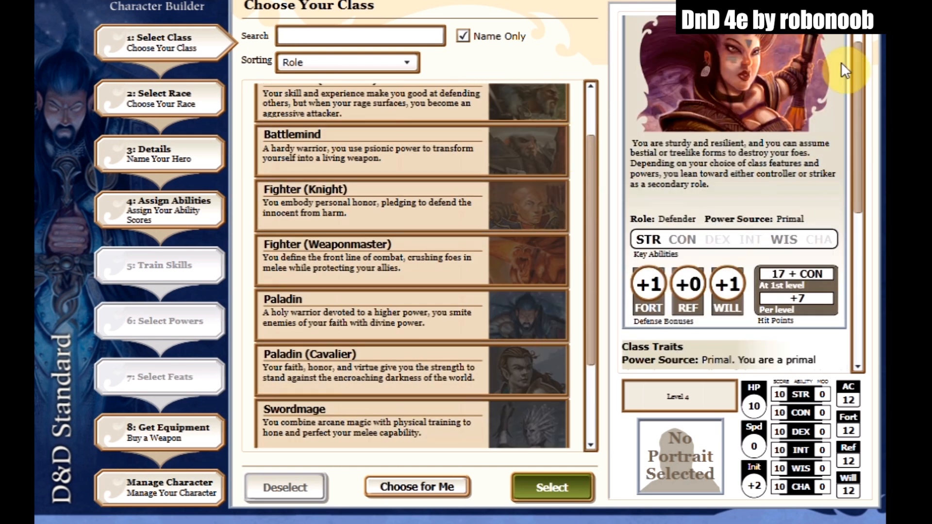
{"action": "scroll", "coordinate": [808, 132], "scroll_direction": "up", "scroll_amount": 3}
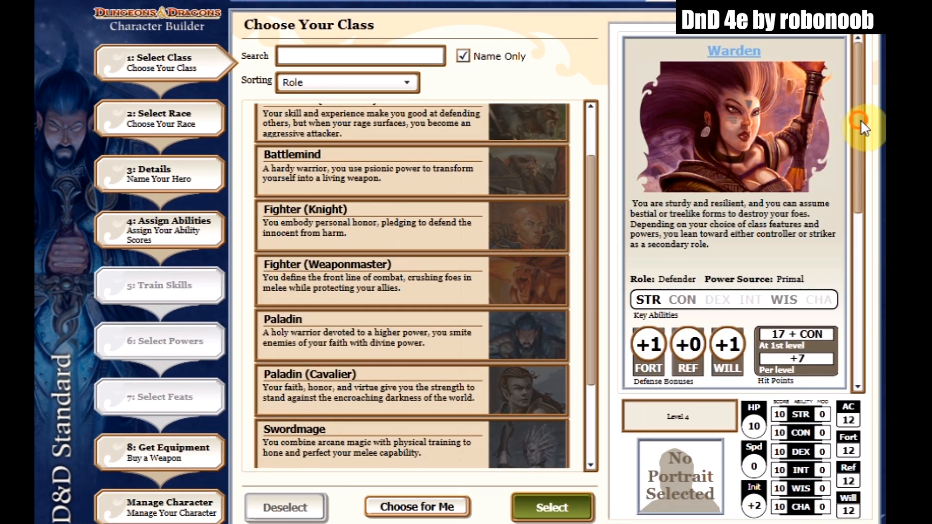
{"action": "left_click_drag", "start_coordinate": [861, 119], "coordinate": [858, 170]}
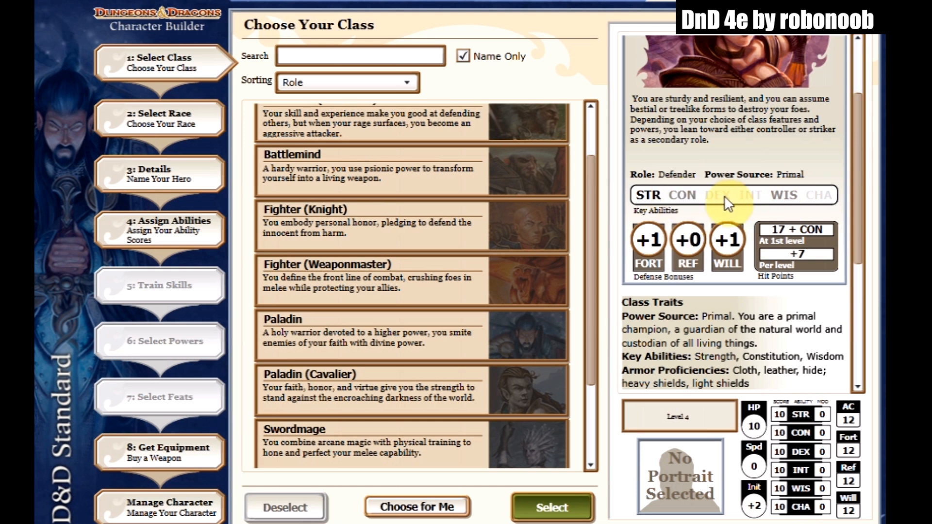
{"action": "scroll", "coordinate": [844, 311], "scroll_direction": "down", "scroll_amount": 5}
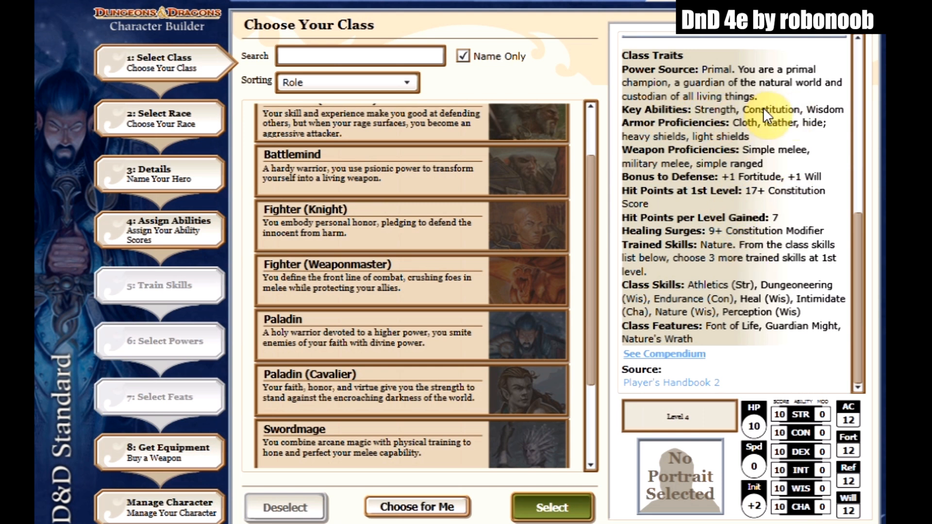
{"action": "scroll", "coordinate": [739, 196], "scroll_direction": "up", "scroll_amount": 4}
{"action": "scroll", "coordinate": [738, 196], "scroll_direction": "up", "scroll_amount": 3}
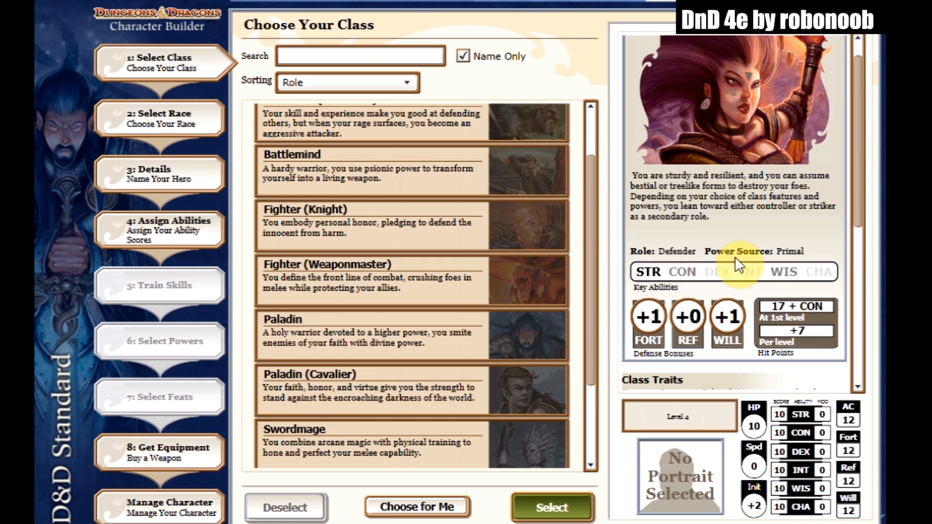
{"action": "scroll", "coordinate": [779, 229], "scroll_direction": "down", "scroll_amount": 5}
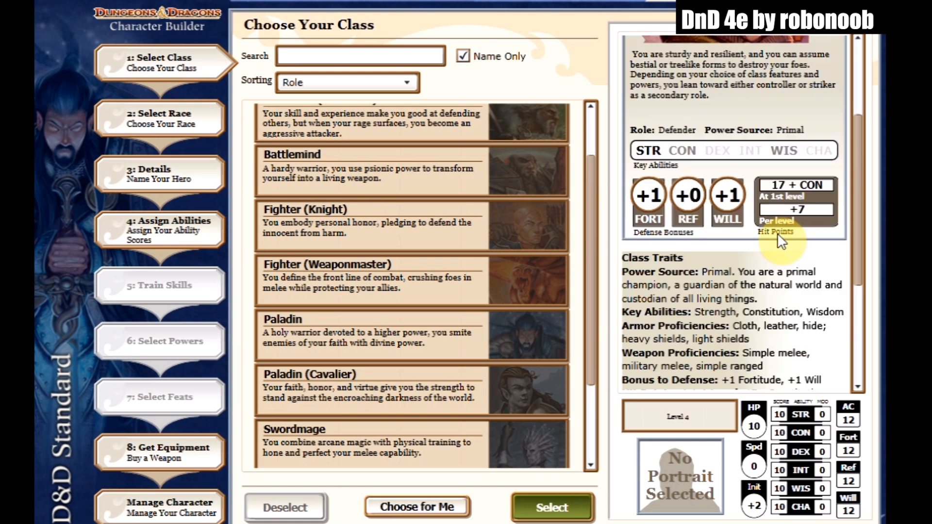
{"action": "scroll", "coordinate": [695, 263], "scroll_direction": "down", "scroll_amount": 3}
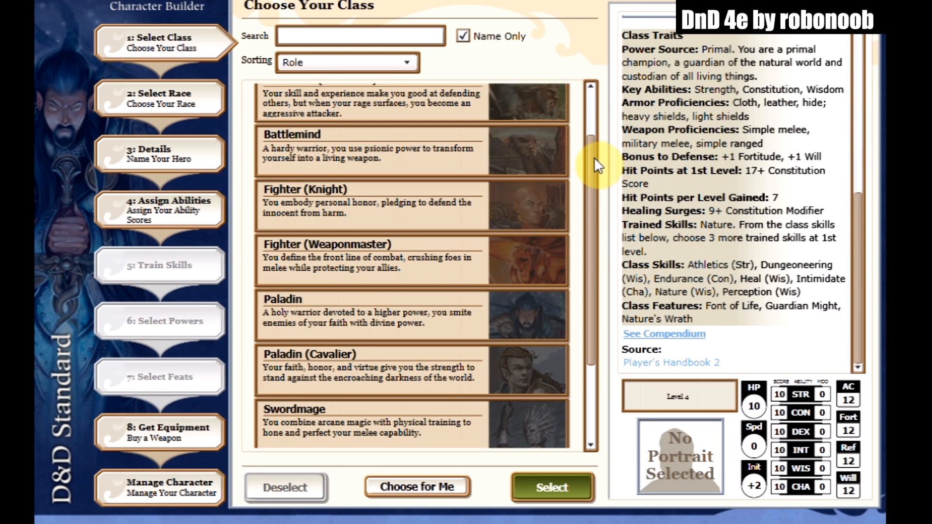
{"action": "scroll", "coordinate": [758, 193], "scroll_direction": "up", "scroll_amount": 4}
{"action": "scroll", "coordinate": [759, 193], "scroll_direction": "up", "scroll_amount": 3}
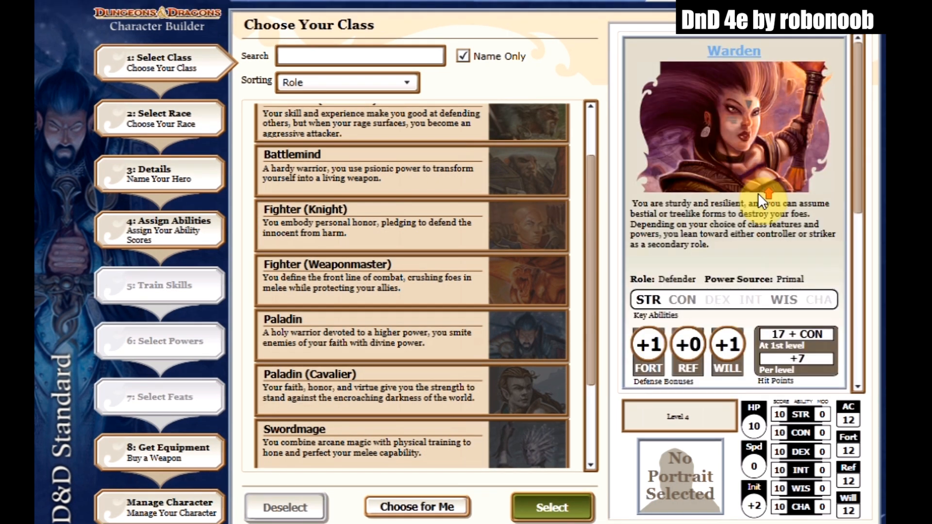
Step: Confirm Warden as the character's class and choose the Earth Warden build
{"action": "left_click", "coordinate": [554, 516]}
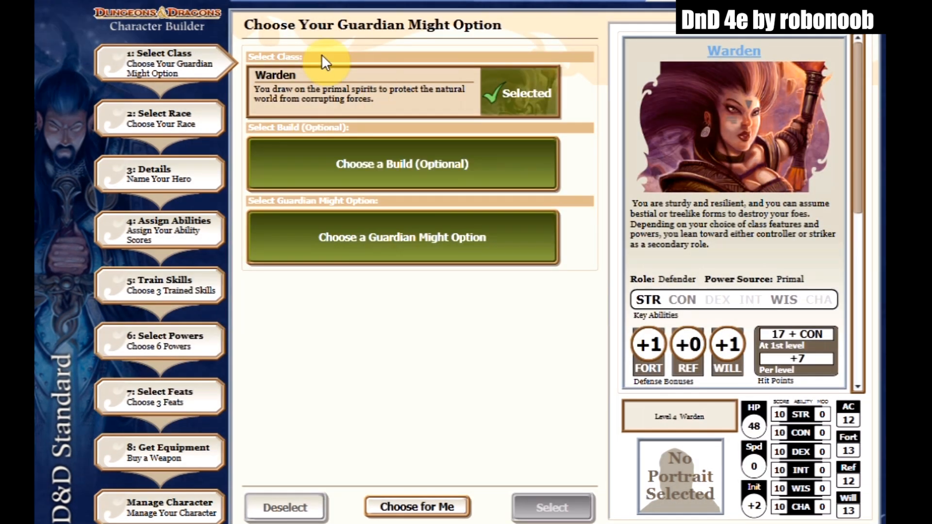
{"action": "left_click", "coordinate": [409, 157]}
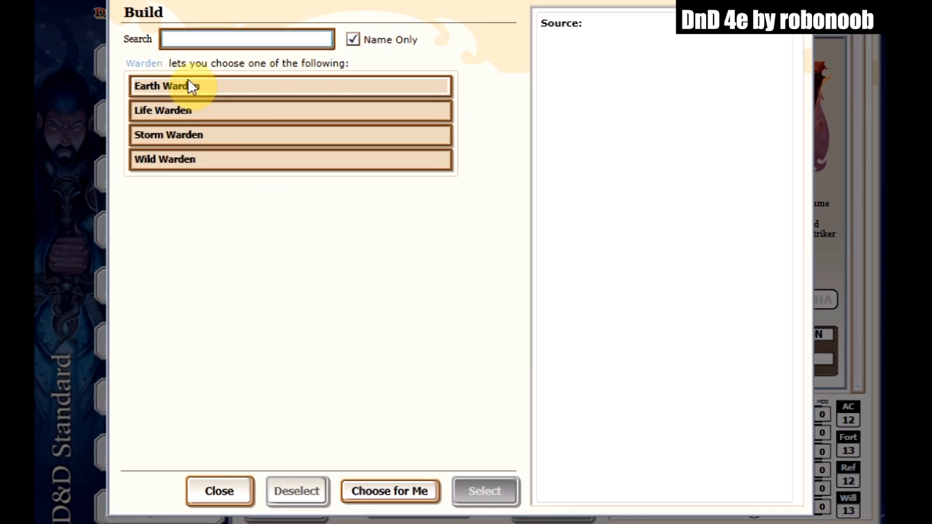
{"action": "left_click", "coordinate": [257, 132]}
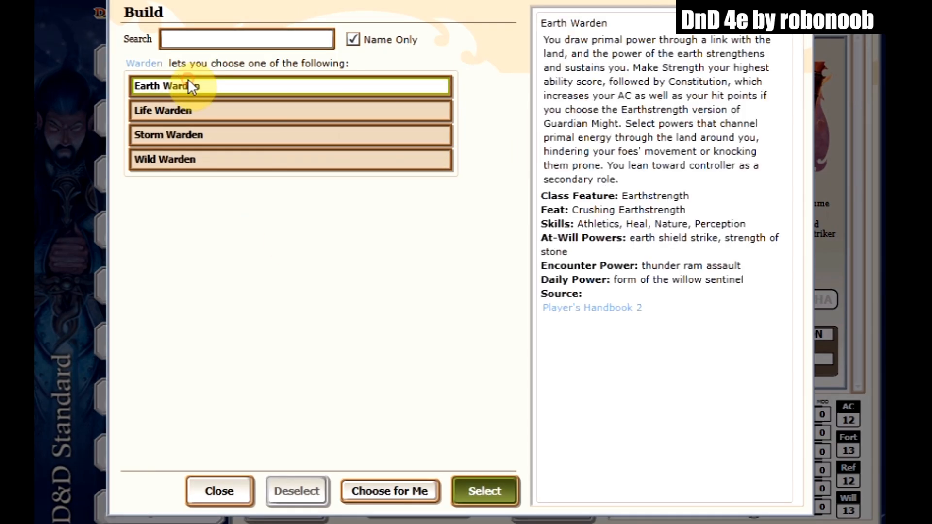
{"action": "left_click", "coordinate": [484, 489]}
Step: Choose Earthstrength as the Warden's Guardian Might option
{"action": "left_click", "coordinate": [413, 204]}
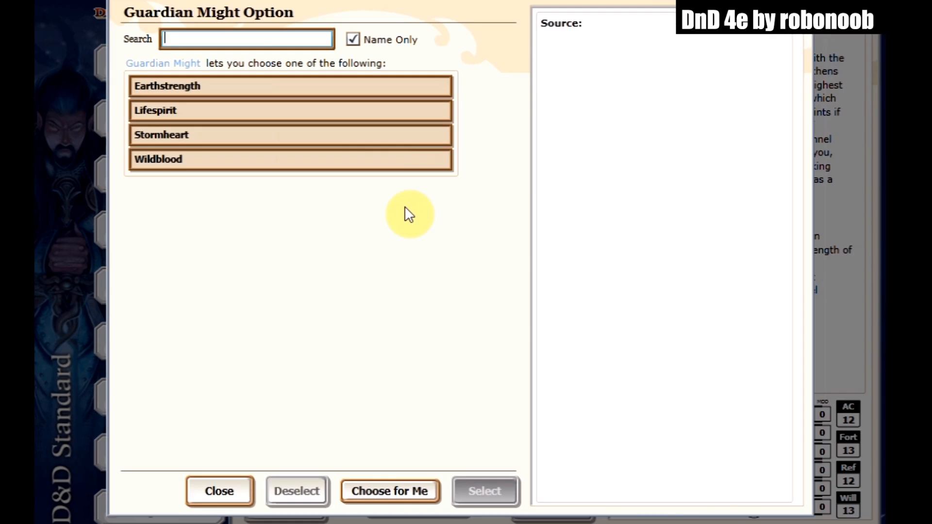
{"action": "left_click", "coordinate": [209, 85]}
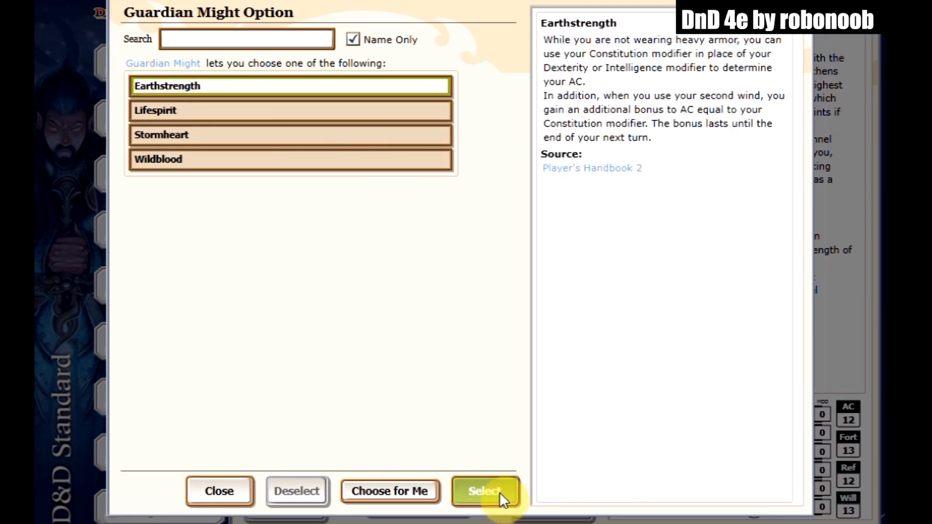
{"action": "left_click", "coordinate": [481, 490]}
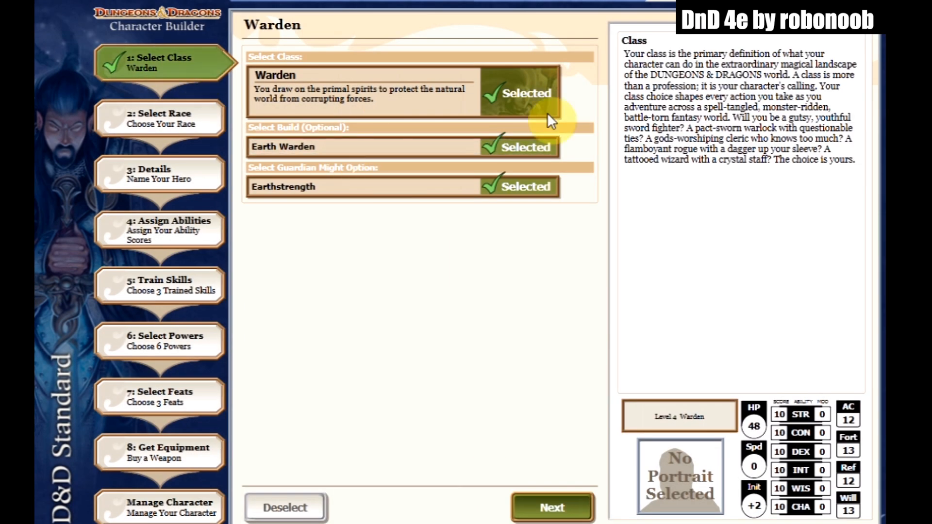
Step: Go to race selection, look through the suggested races and highlight Dwarf to show its details
{"action": "left_click", "coordinate": [135, 110]}
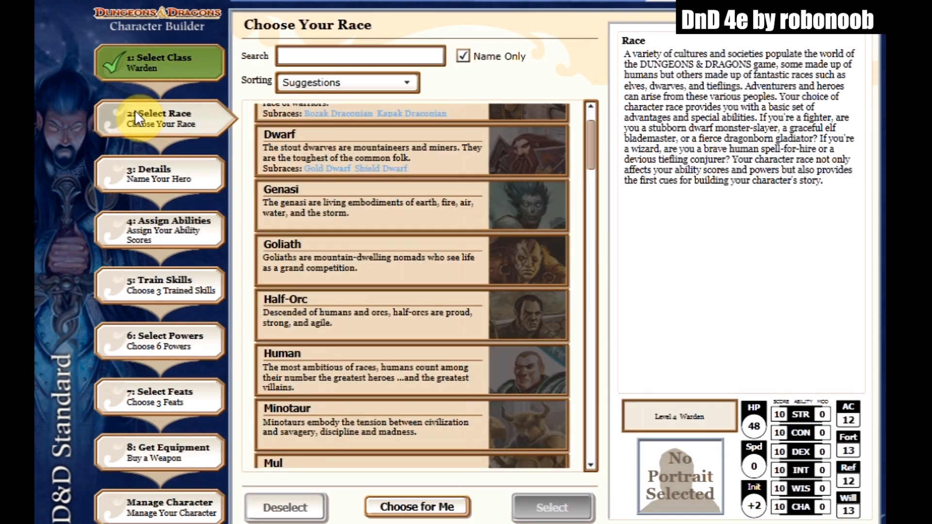
{"action": "scroll", "coordinate": [485, 219], "scroll_direction": "up", "scroll_amount": 3}
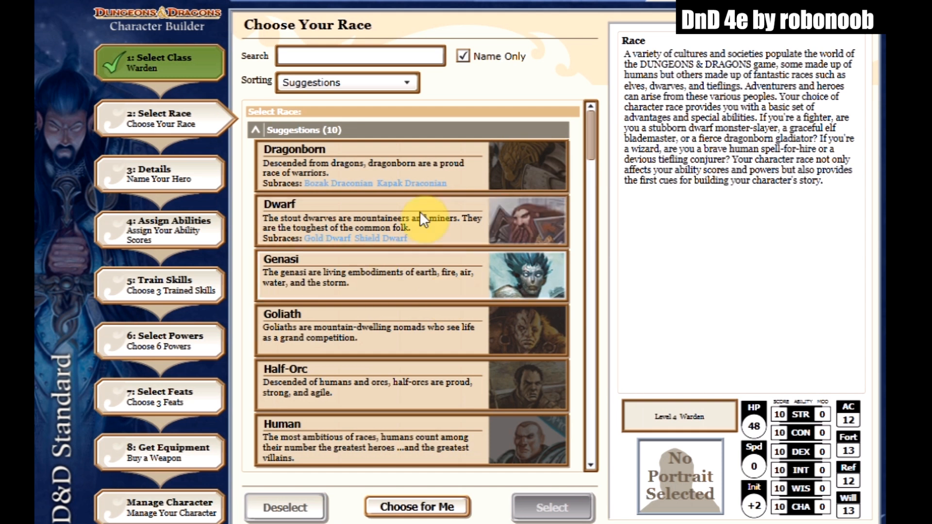
{"action": "scroll", "coordinate": [448, 369], "scroll_direction": "down", "scroll_amount": 1}
{"action": "scroll", "coordinate": [447, 366], "scroll_direction": "down", "scroll_amount": 5}
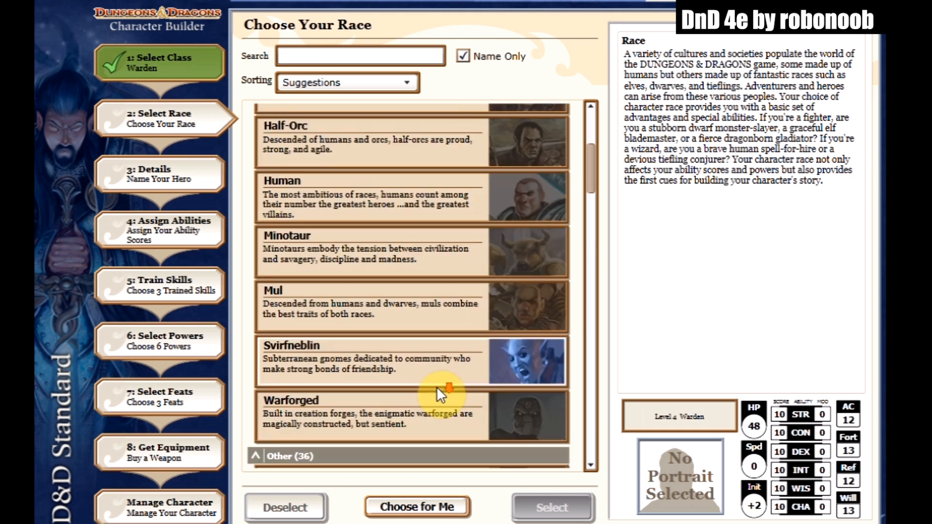
{"action": "left_click_drag", "start_coordinate": [586, 184], "coordinate": [596, 136]}
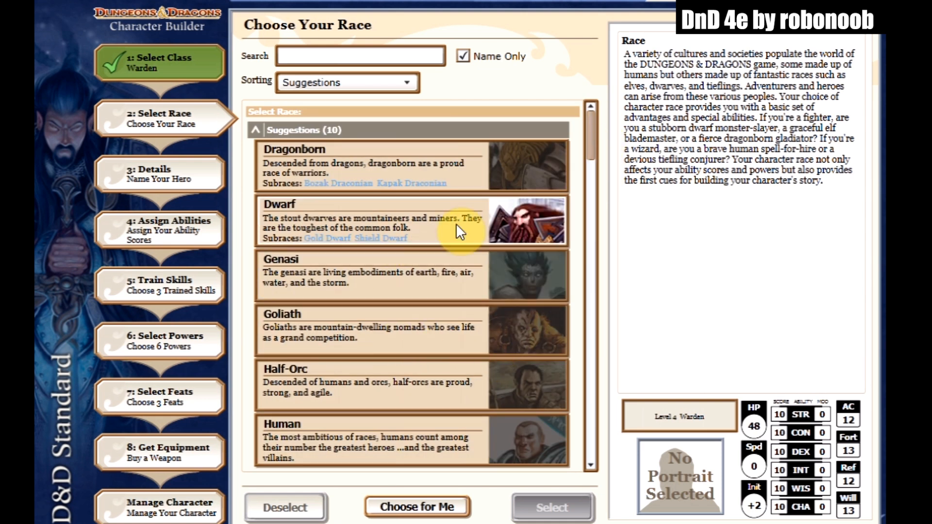
{"action": "left_click", "coordinate": [478, 215]}
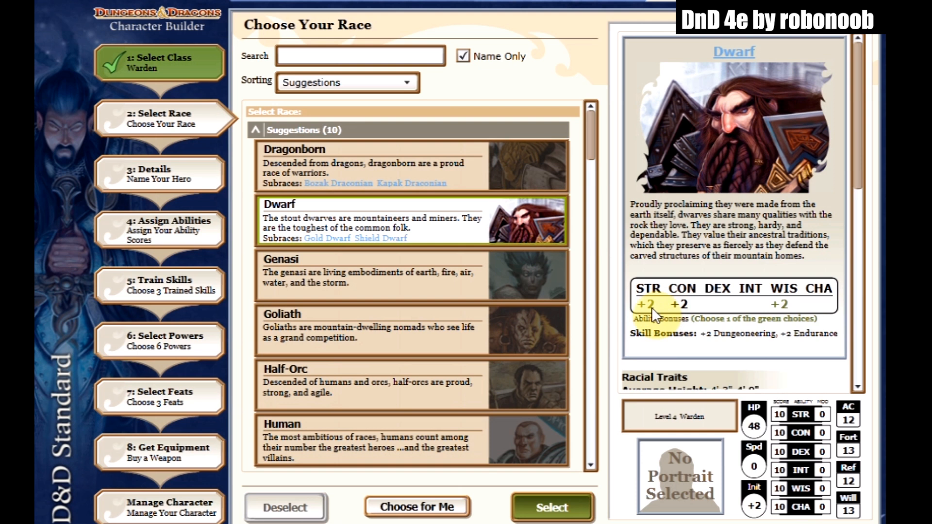
Step: Browse the full race list, view the Hobgoblin's ability bonuses and return to the suggested races
{"action": "left_click", "coordinate": [670, 290]}
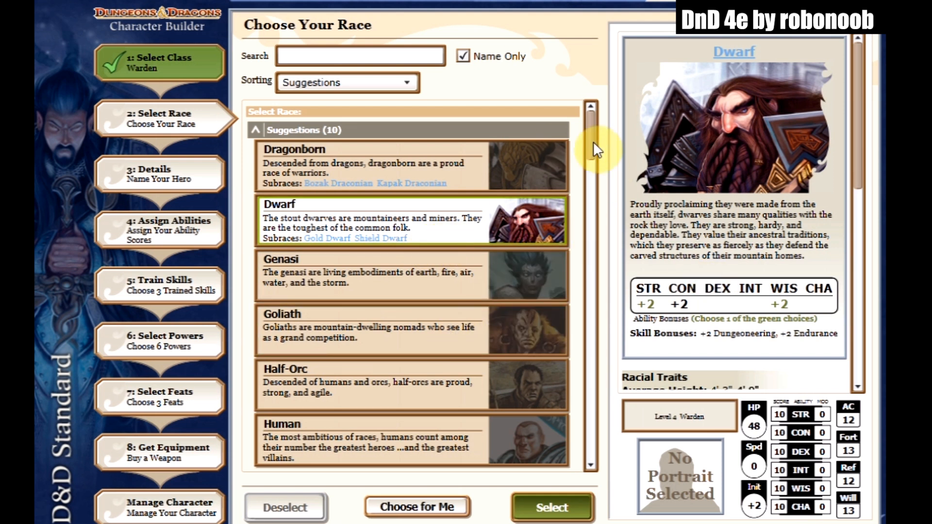
{"action": "scroll", "coordinate": [593, 141], "scroll_direction": "down", "scroll_amount": 15}
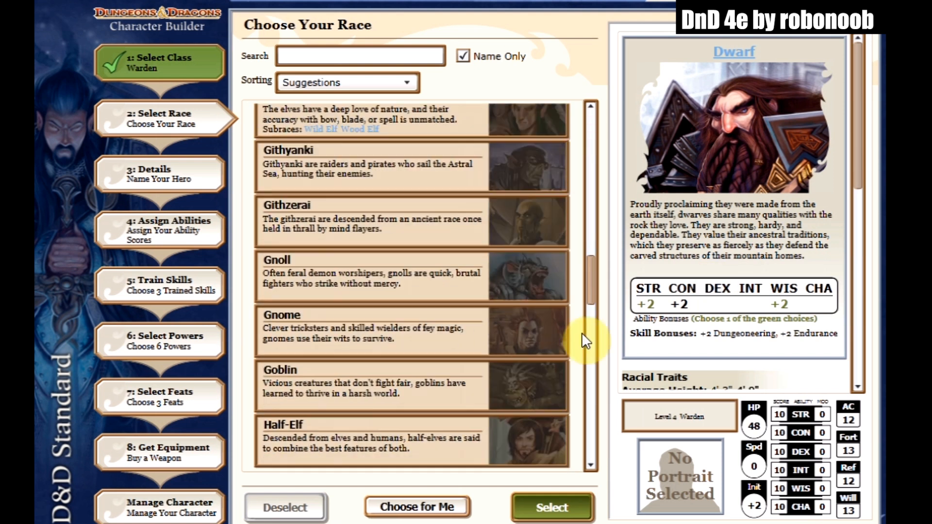
{"action": "scroll", "coordinate": [582, 333], "scroll_direction": "down", "scroll_amount": 8}
{"action": "left_click", "coordinate": [348, 277]}
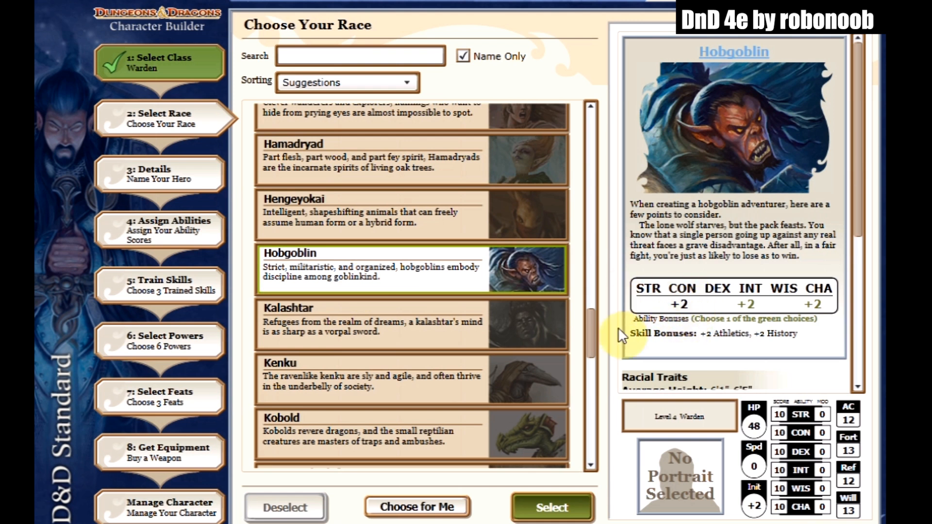
{"action": "scroll", "coordinate": [592, 324], "scroll_direction": "up", "scroll_amount": 2}
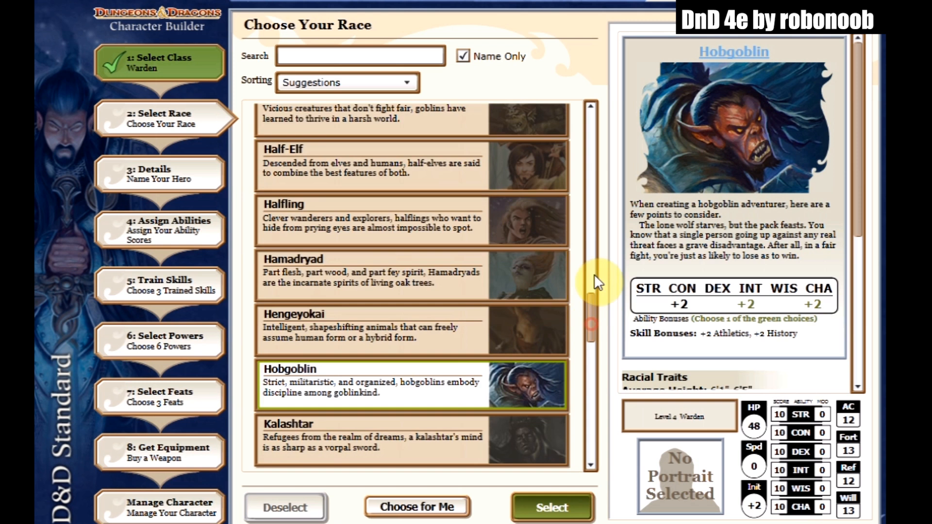
{"action": "left_click_drag", "start_coordinate": [599, 281], "coordinate": [596, 68]}
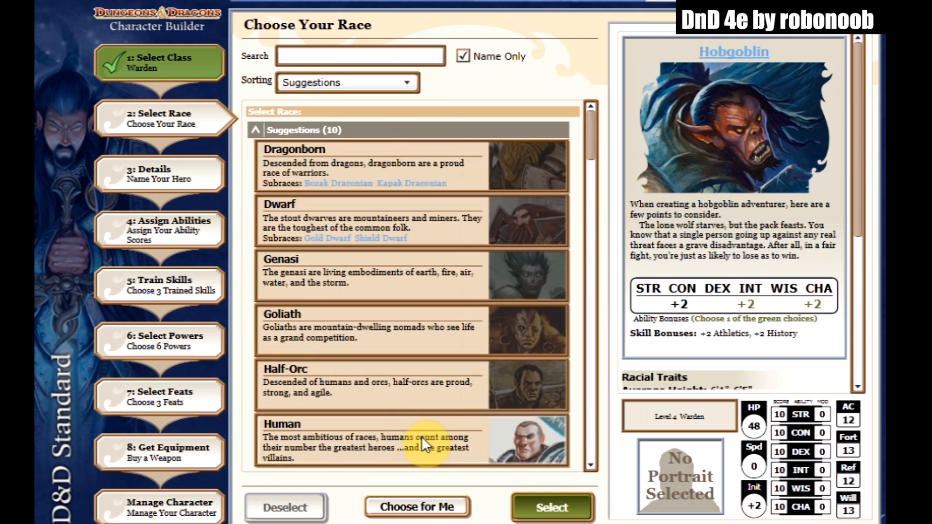
{"action": "left_click_drag", "start_coordinate": [593, 148], "coordinate": [632, 58]}
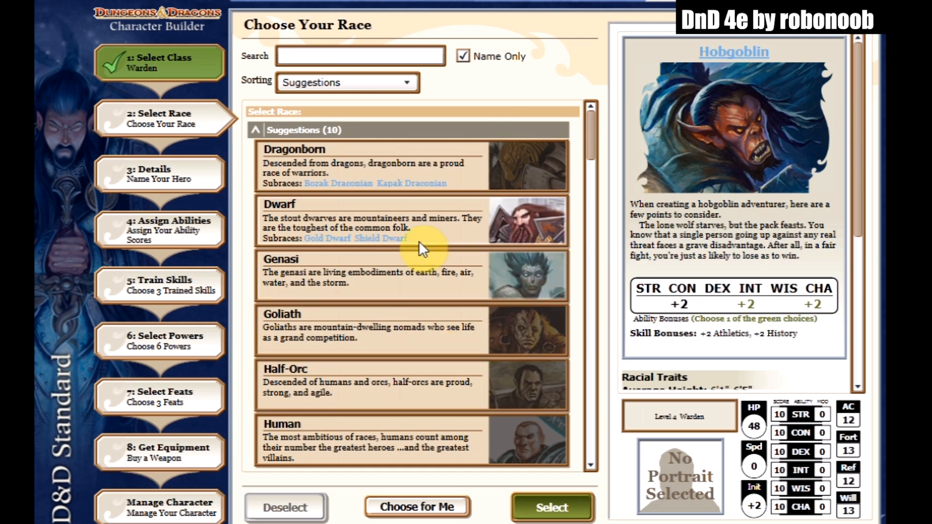
Step: Compare the ability bonuses of Dwarf and Goliath, and confirm Goliath as the character's race
{"action": "left_click", "coordinate": [457, 213]}
{"action": "scroll", "coordinate": [456, 214], "scroll_direction": "down", "scroll_amount": 1}
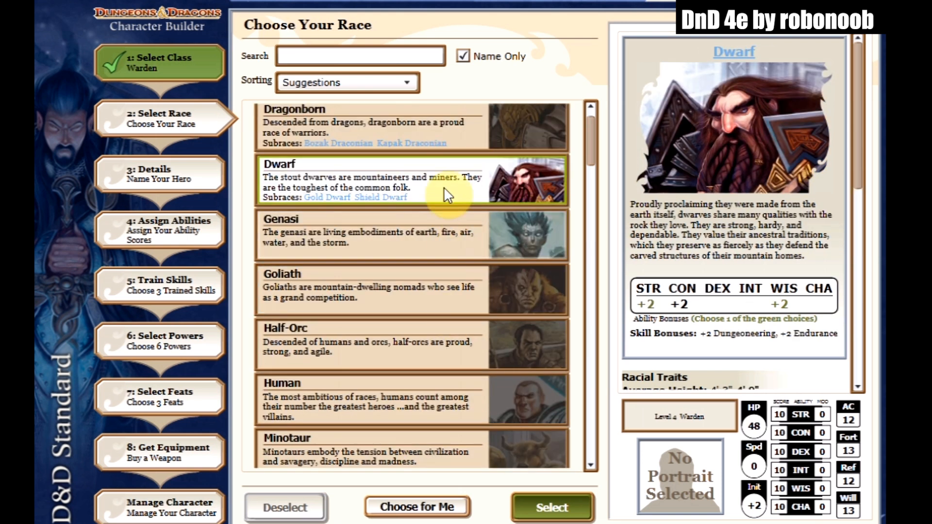
{"action": "left_click", "coordinate": [425, 303]}
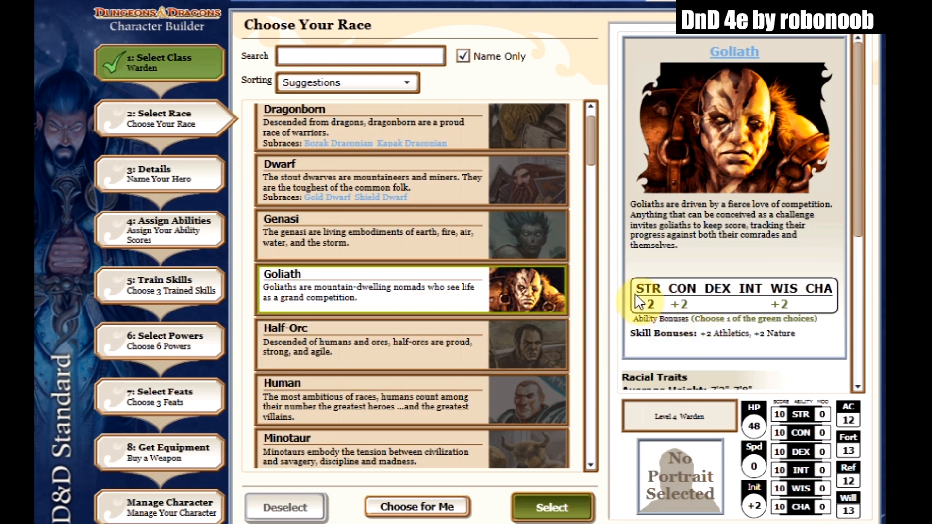
{"action": "left_click", "coordinate": [480, 181]}
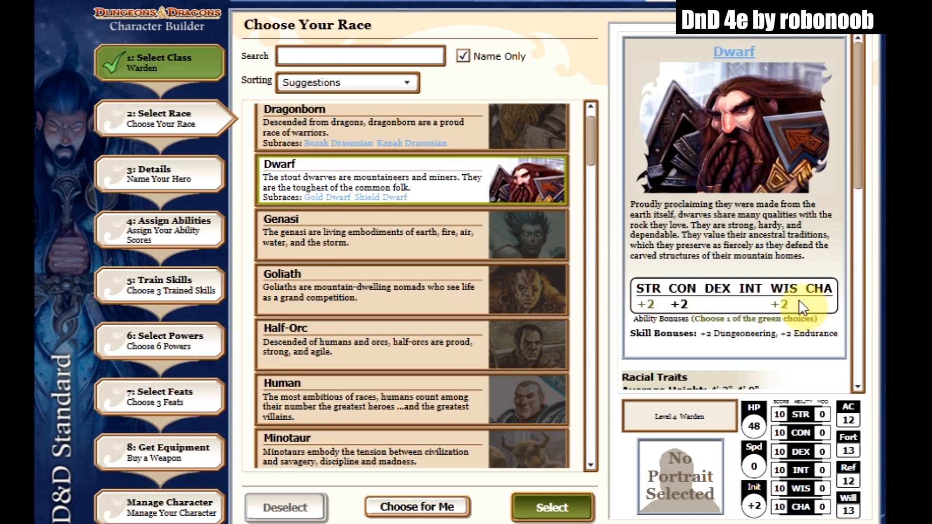
{"action": "left_click", "coordinate": [485, 300]}
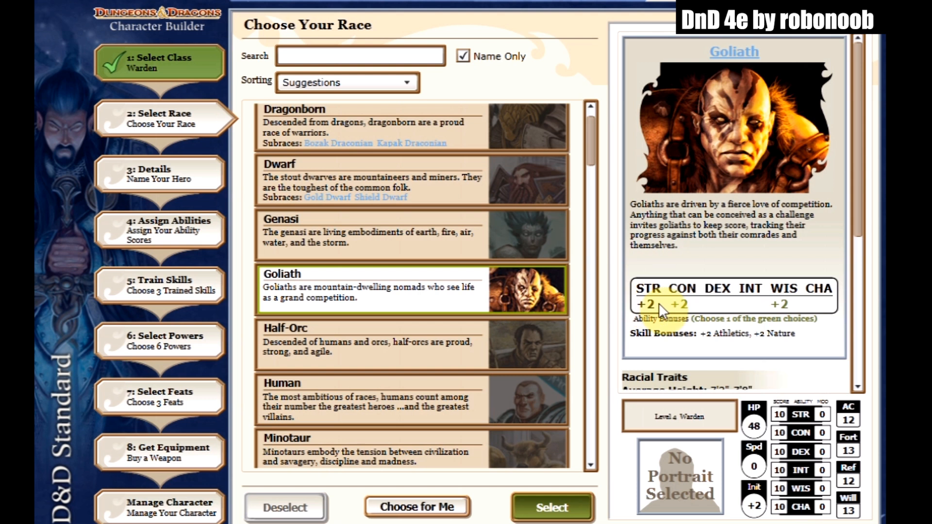
{"action": "left_click", "coordinate": [653, 305]}
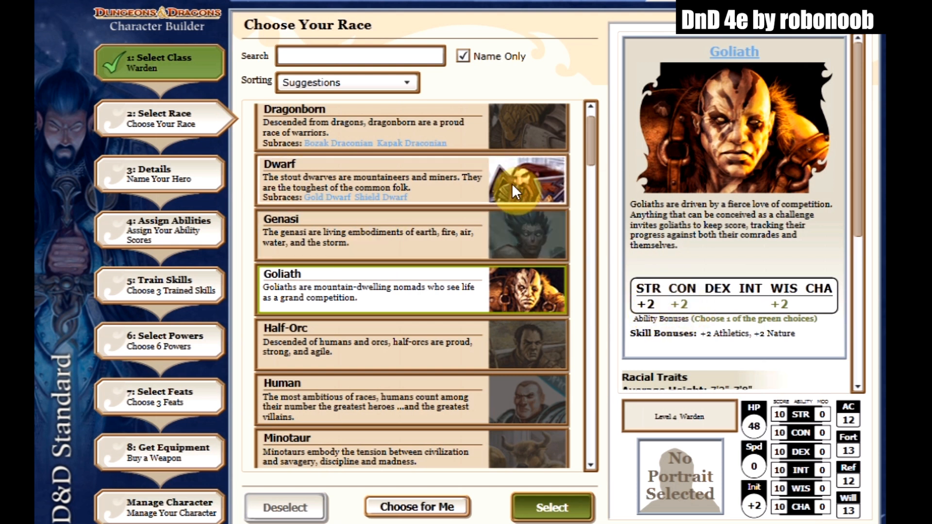
{"action": "scroll", "coordinate": [512, 384], "scroll_direction": "down", "scroll_amount": 3}
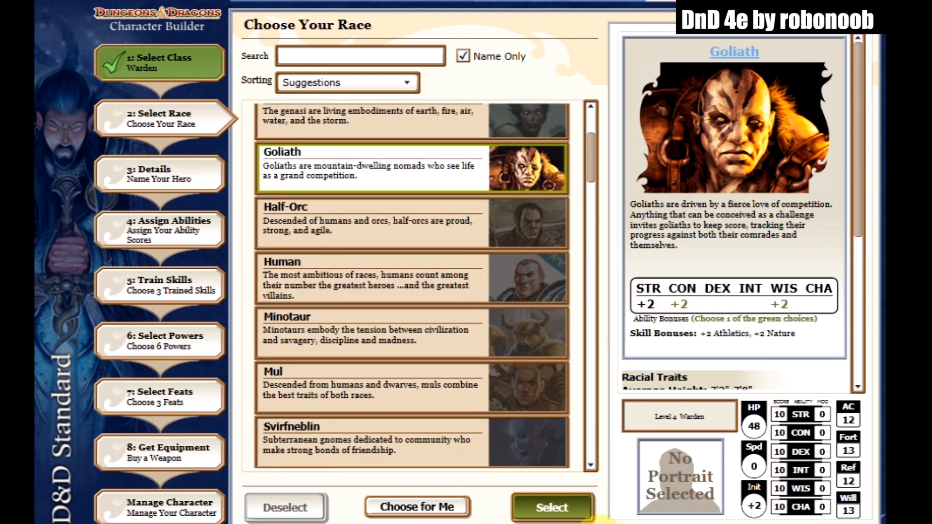
{"action": "left_click", "coordinate": [552, 508]}
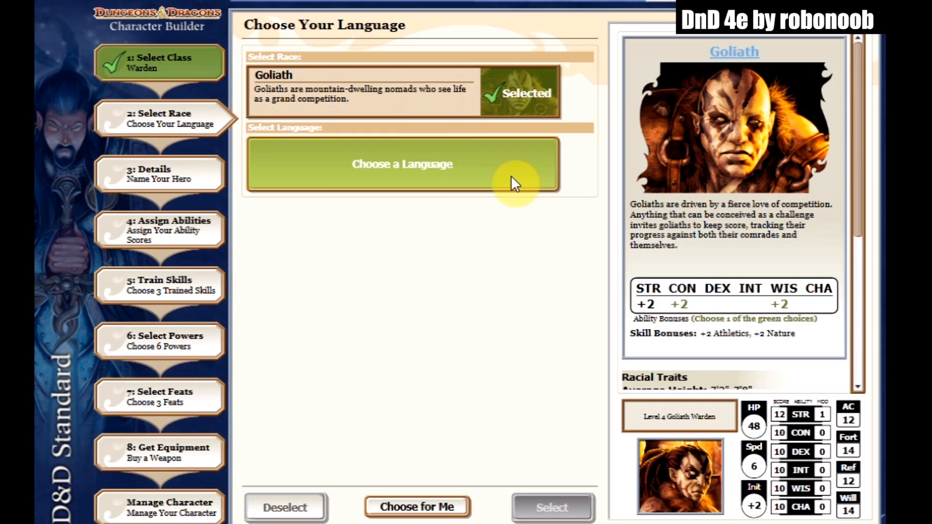
Step: Read the Goliath racial traits and choose Dwarven as the character's additional language
{"action": "left_click_drag", "start_coordinate": [858, 126], "coordinate": [873, 299]}
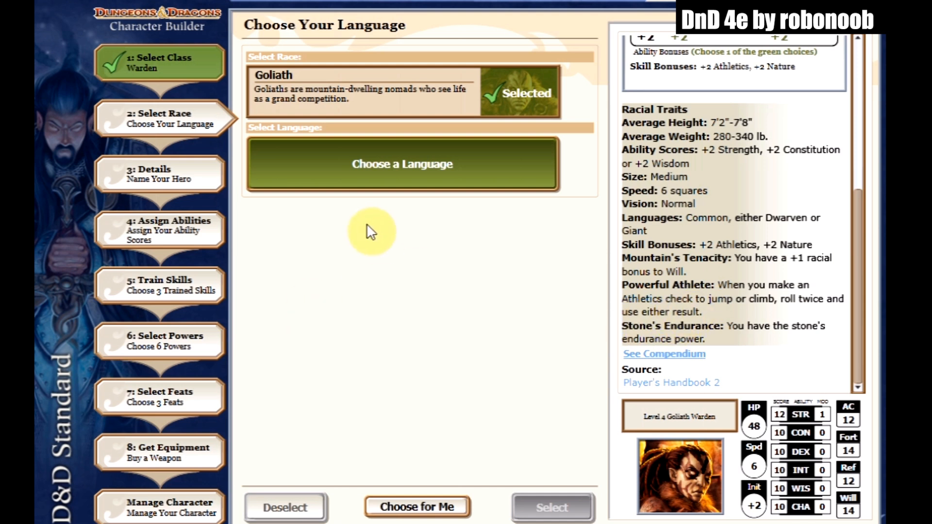
{"action": "left_click", "coordinate": [342, 165]}
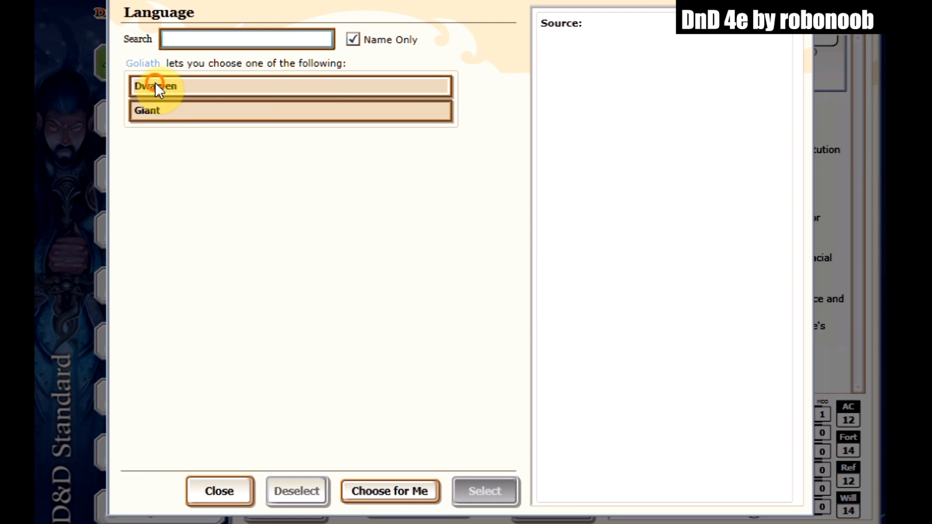
{"action": "left_click", "coordinate": [162, 88]}
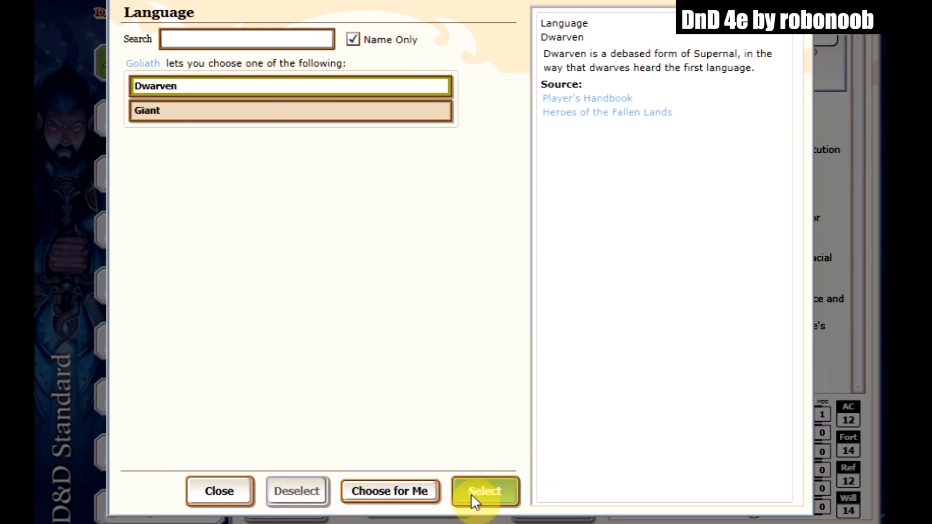
{"action": "left_click", "coordinate": [478, 495]}
{"action": "left_click", "coordinate": [321, 149]}
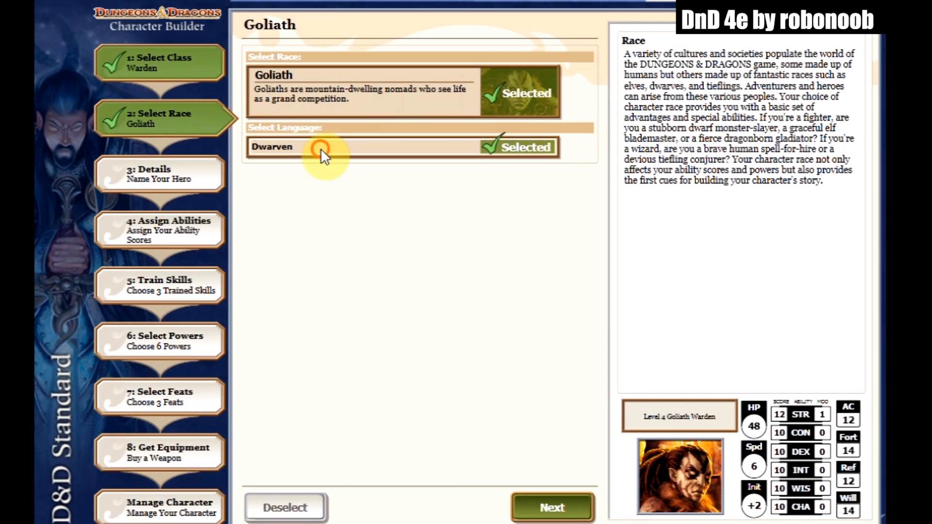
{"action": "left_click", "coordinate": [302, 89]}
{"action": "left_click", "coordinate": [289, 152]}
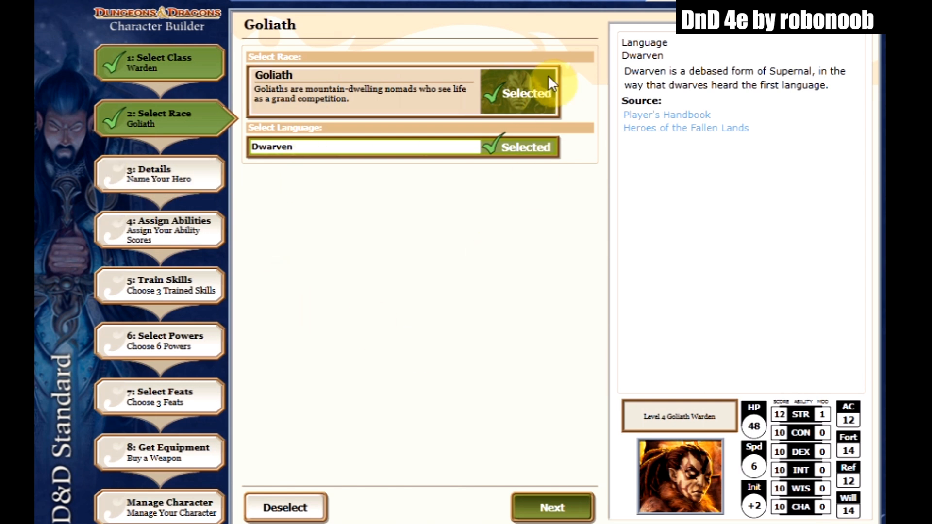
Step: Go to the character details and set the gender to male
{"action": "left_click", "coordinate": [160, 179]}
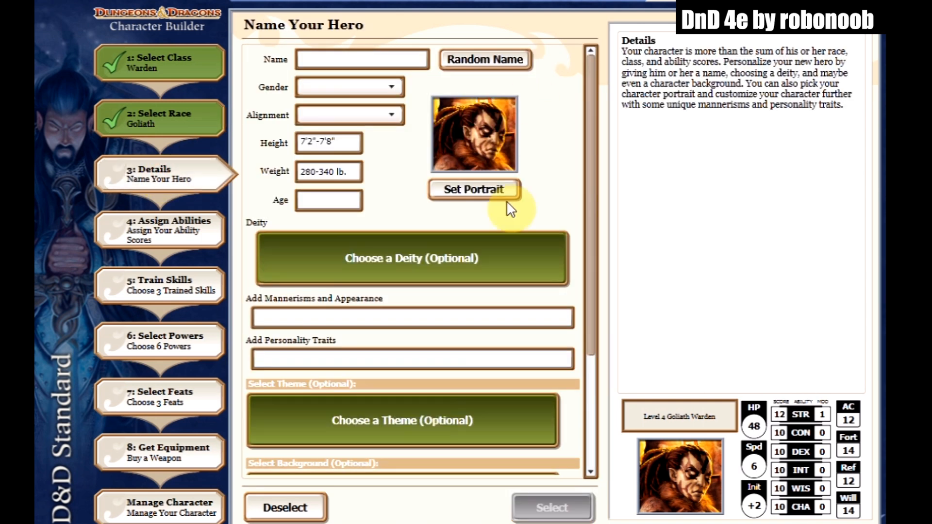
{"action": "left_click", "coordinate": [347, 86]}
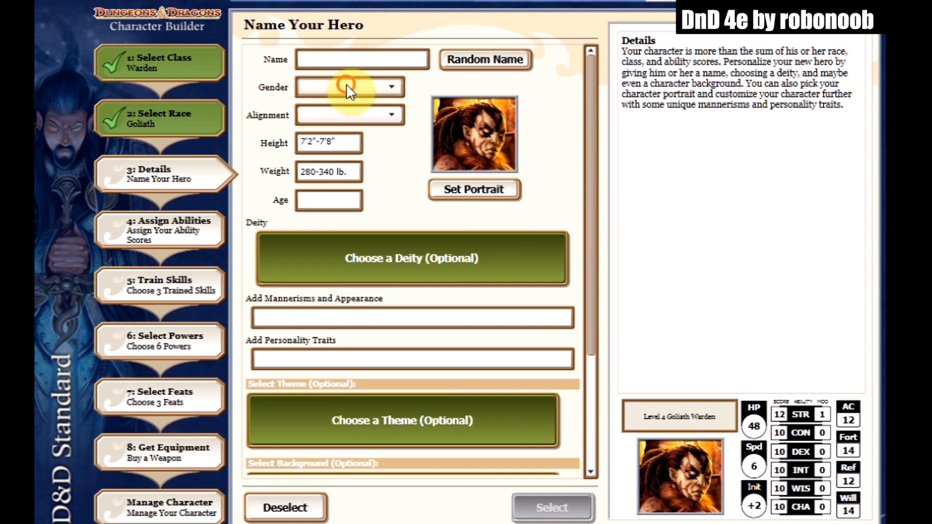
{"action": "left_click", "coordinate": [325, 104]}
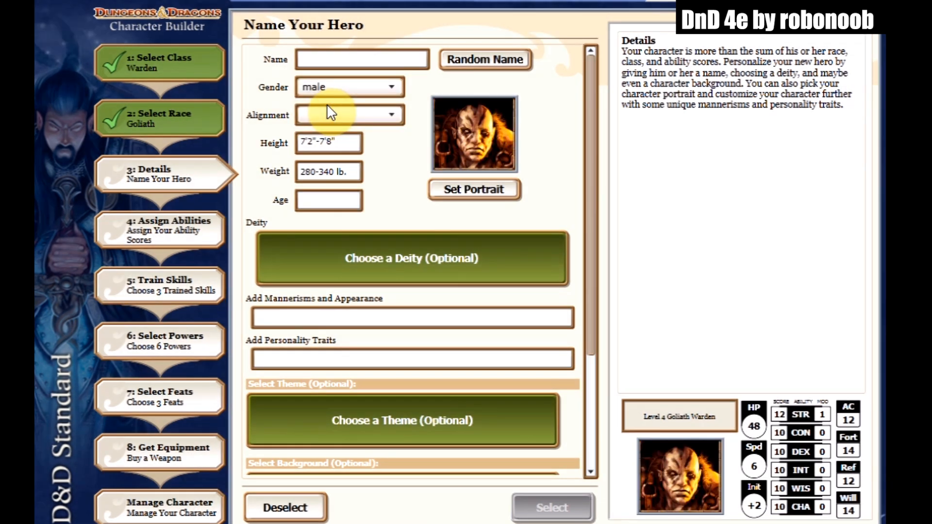
{"action": "scroll", "coordinate": [480, 204], "scroll_direction": "down", "scroll_amount": 1}
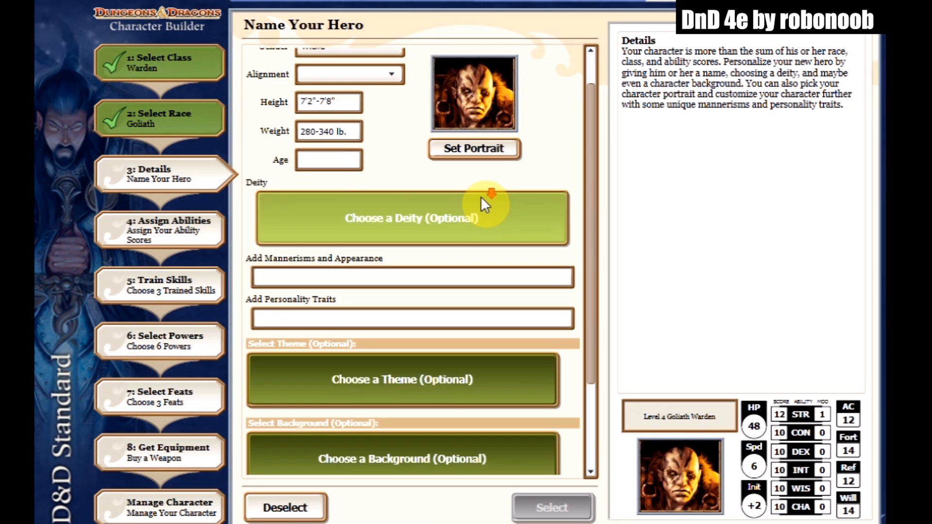
{"action": "scroll", "coordinate": [481, 197], "scroll_direction": "up", "scroll_amount": 1}
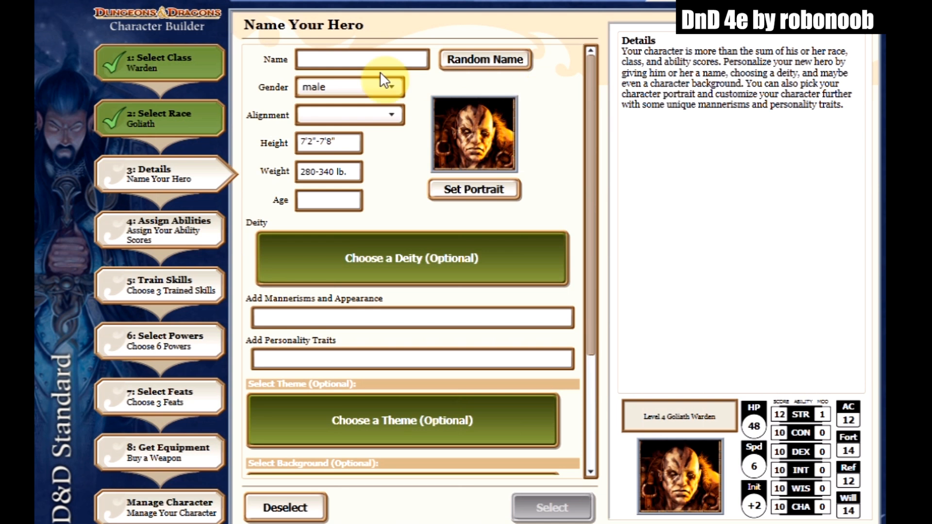
Step: Generate a random name for the character and replace it with "Meat stick the great"
{"action": "left_click", "coordinate": [474, 59]}
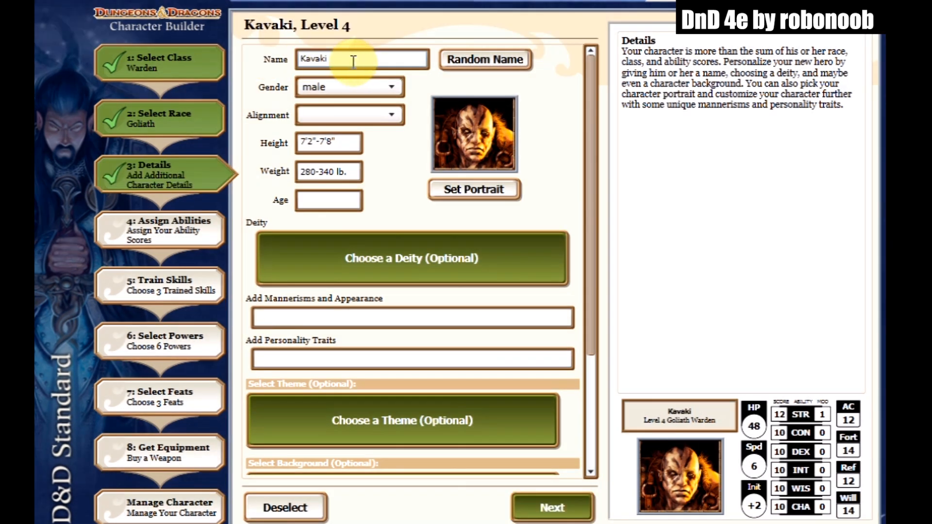
{"action": "double_click", "coordinate": [337, 58]}
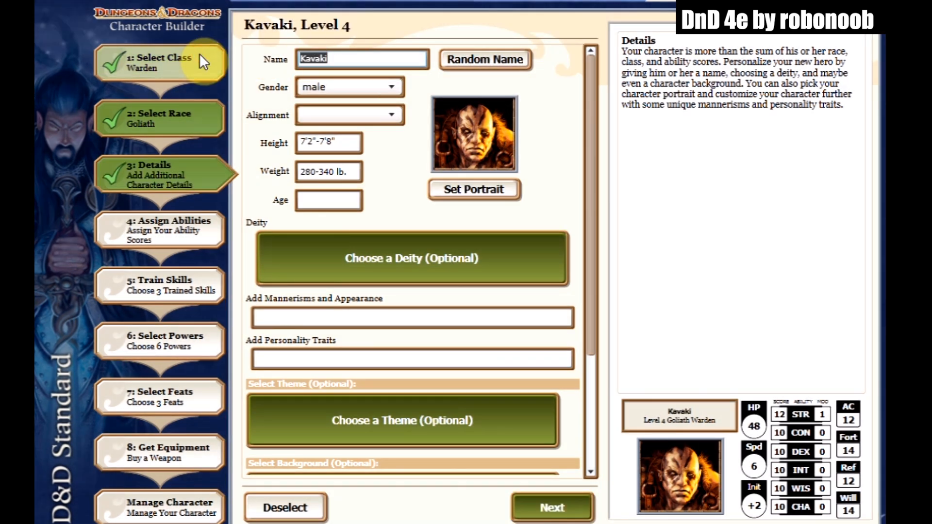
{"action": "type", "text": "Meat stick the g"}
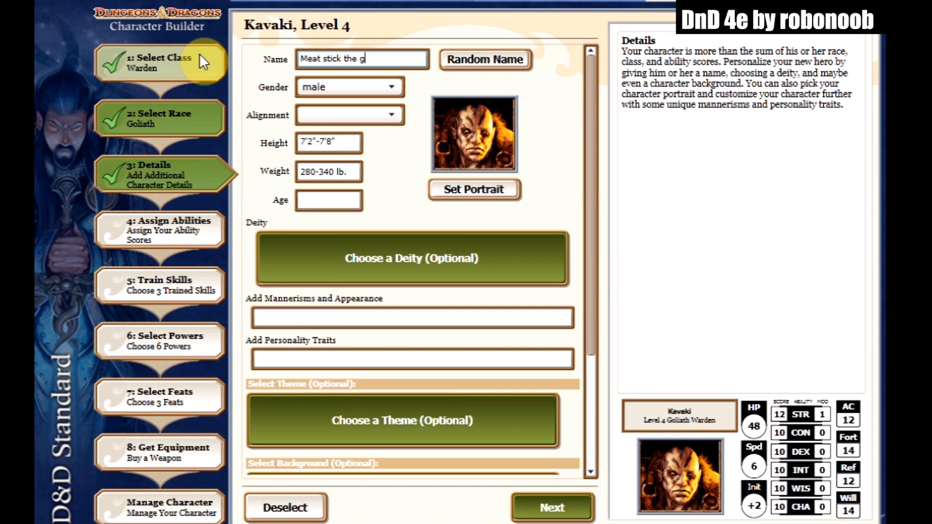
{"action": "type", "text": "rea"}
{"action": "type", "text": "t"}
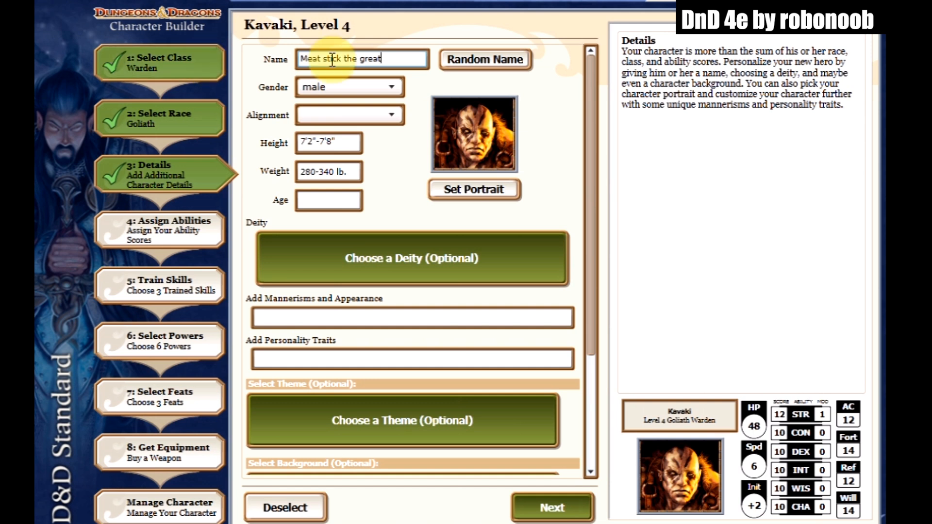
Step: Set the character's alignment to Unaligned and the height to 8"
{"action": "left_click", "coordinate": [382, 116]}
{"action": "left_click", "coordinate": [324, 137]}
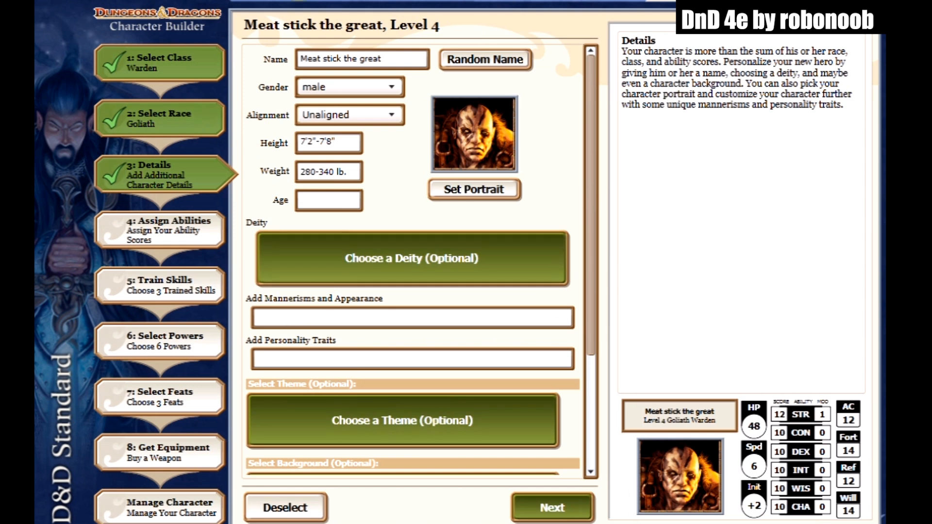
{"action": "double_click", "coordinate": [354, 141]}
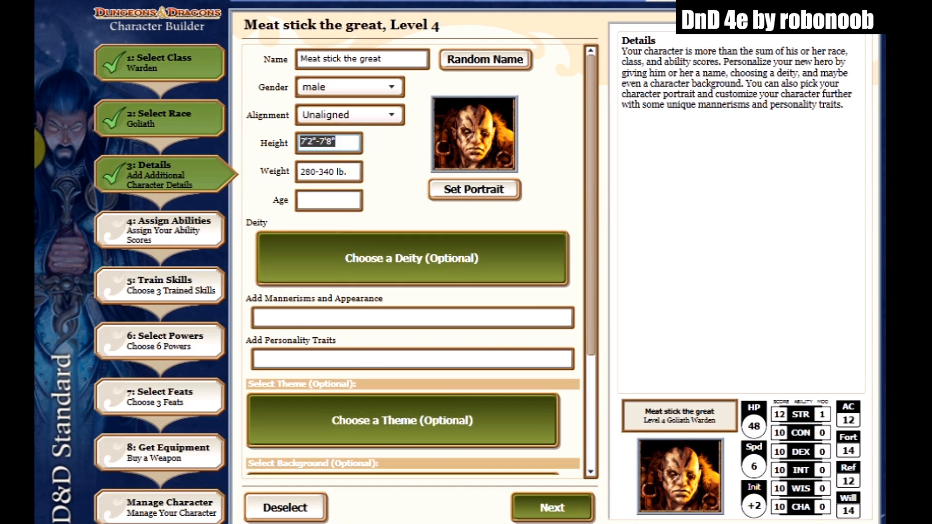
{"action": "type", "text": "9"}
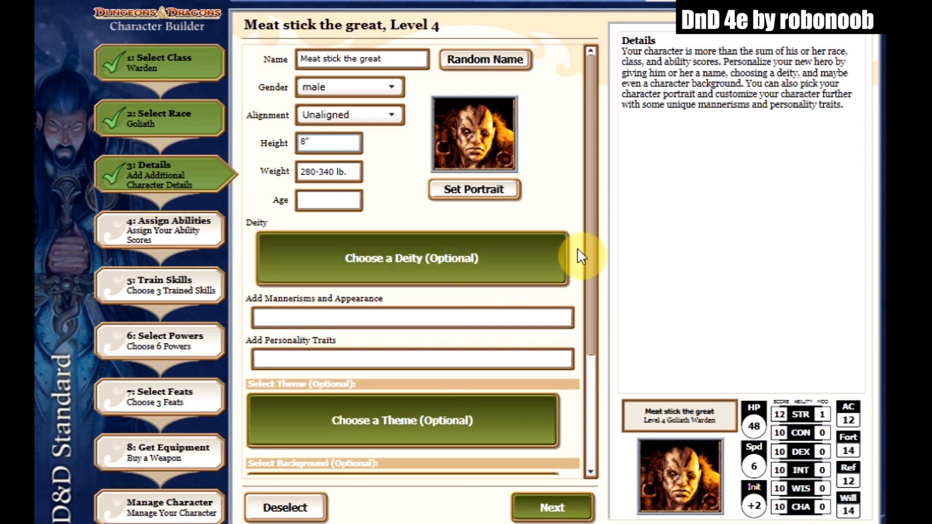
Step: Look over the optional deity, mannerism, personality, theme and background entries in the character details
{"action": "mouse_move", "coordinate": [595, 182]}
{"action": "left_mouse_down"}
{"action": "mouse_move", "coordinate": [596, 223]}
{"action": "mouse_move", "coordinate": [598, 170]}
{"action": "left_mouse_up"}
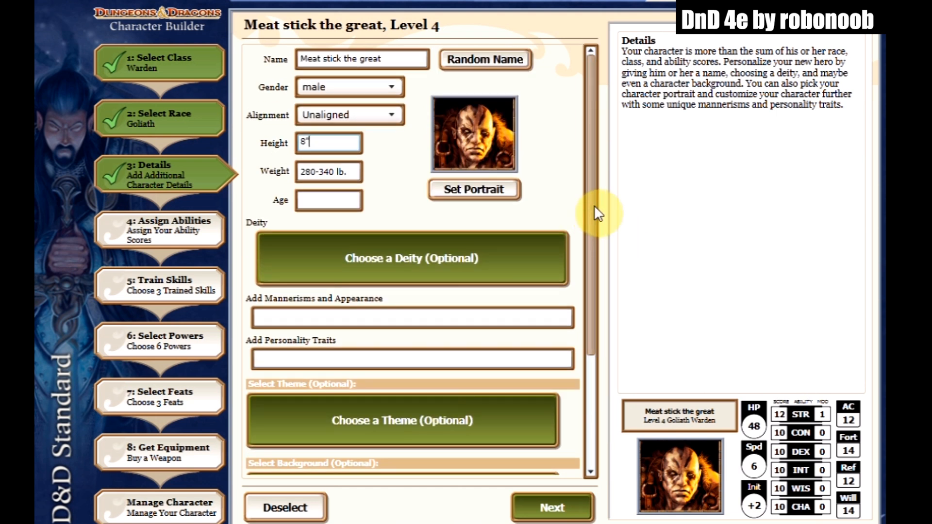
{"action": "scroll", "coordinate": [595, 212], "scroll_direction": "down", "scroll_amount": 1}
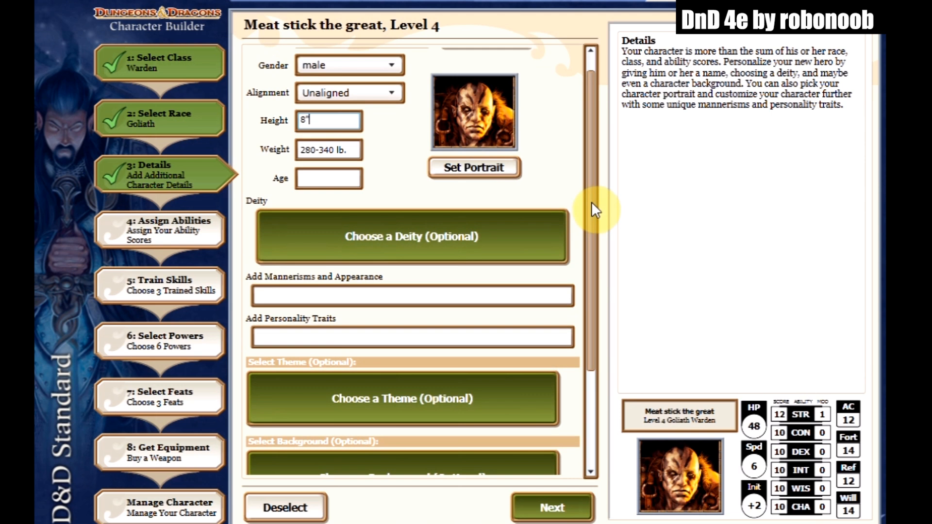
{"action": "scroll", "coordinate": [591, 202], "scroll_direction": "up", "scroll_amount": 1}
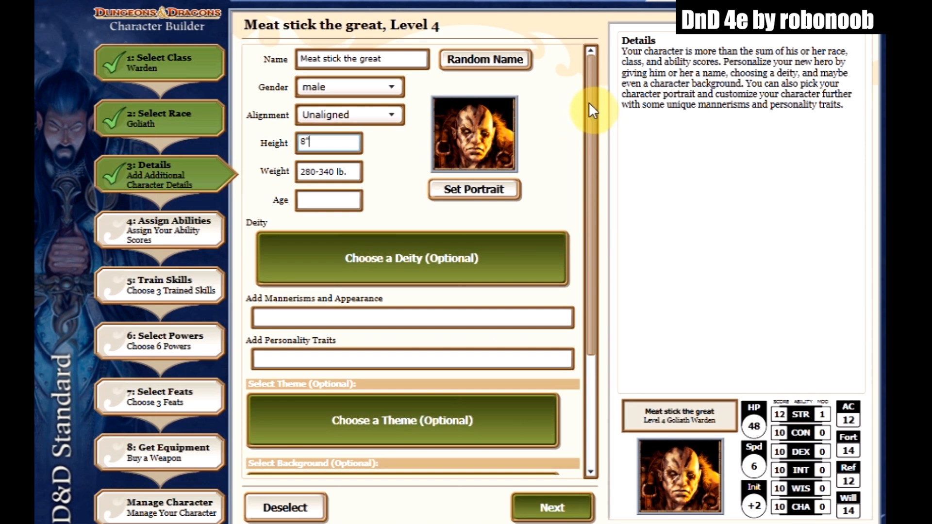
{"action": "mouse_move", "coordinate": [587, 191]}
{"action": "left_mouse_down"}
{"action": "mouse_move", "coordinate": [590, 239]}
{"action": "mouse_move", "coordinate": [592, 142]}
{"action": "mouse_move", "coordinate": [593, 283]}
{"action": "mouse_move", "coordinate": [586, 186]}
{"action": "left_mouse_up"}
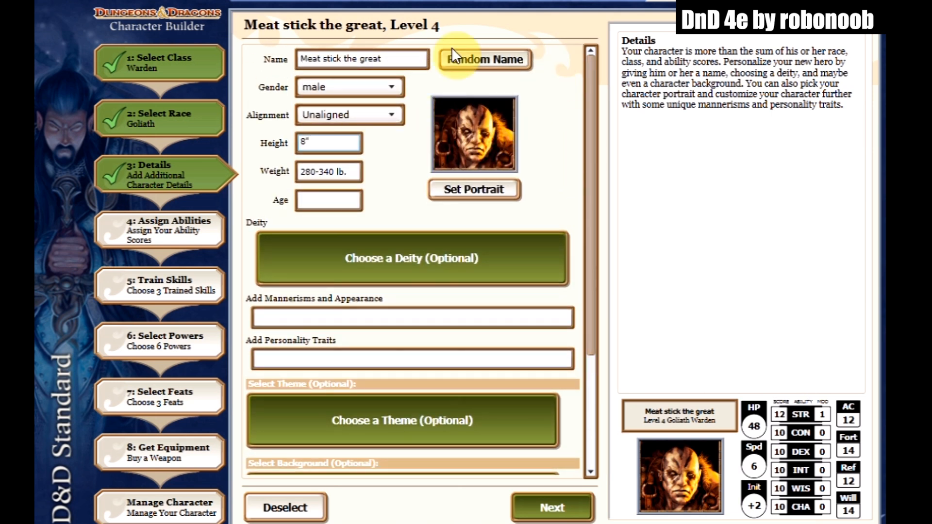
{"action": "left_click_drag", "start_coordinate": [590, 127], "coordinate": [608, 303]}
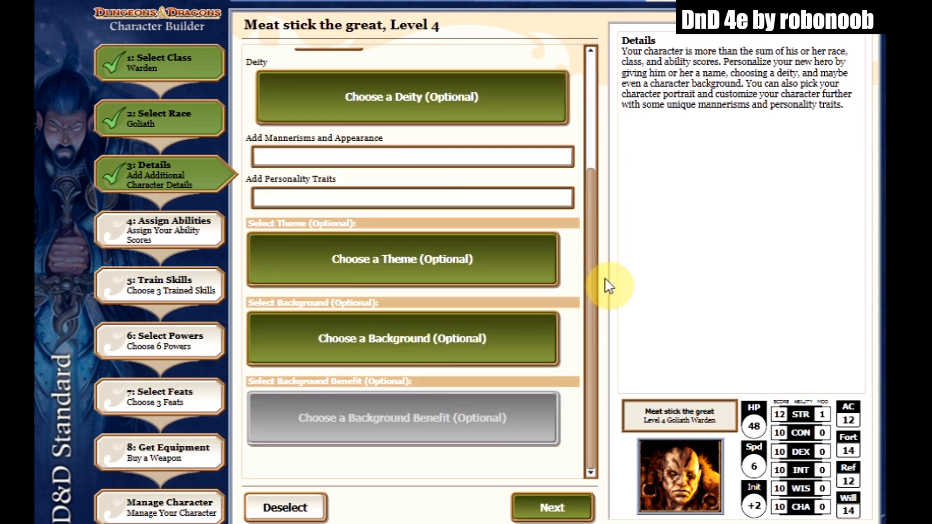
Step: Set the character's age to 23
{"action": "left_click_drag", "start_coordinate": [596, 334], "coordinate": [586, 124]}
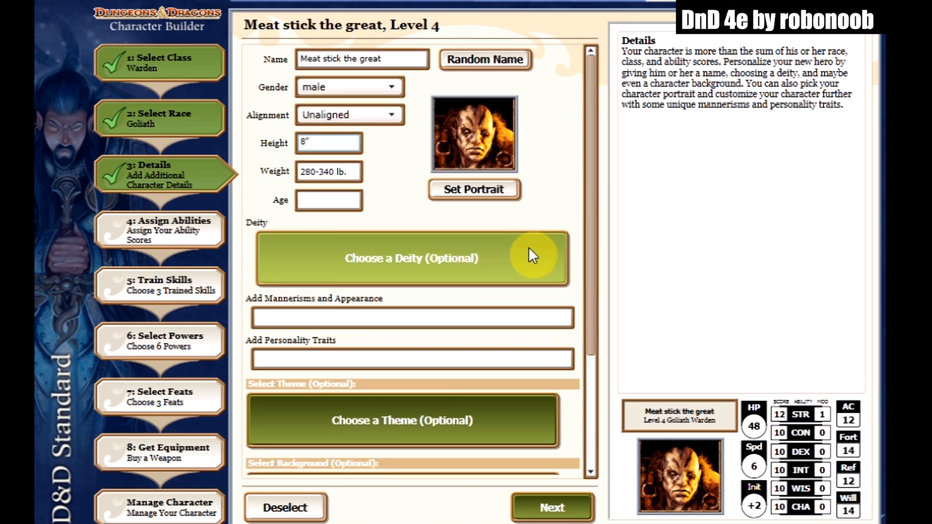
{"action": "left_click_drag", "start_coordinate": [594, 180], "coordinate": [583, 132]}
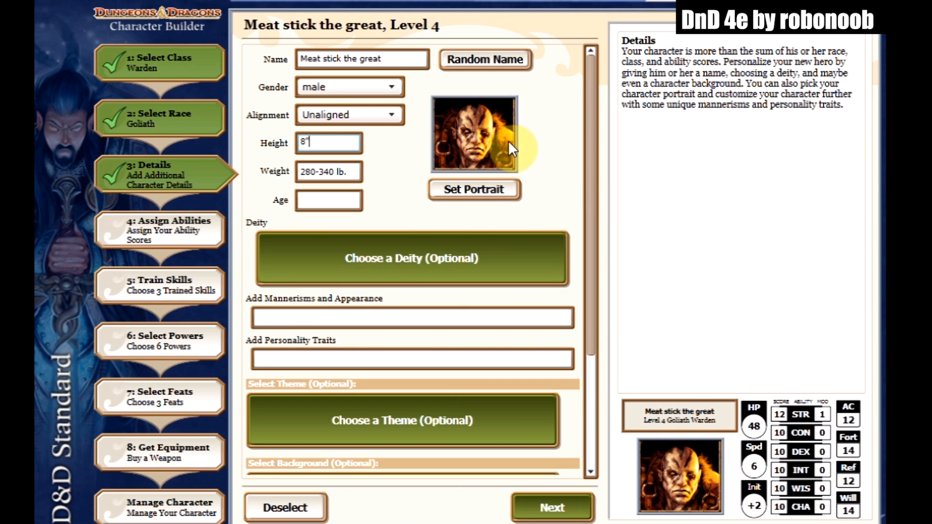
{"action": "double_click", "coordinate": [317, 142]}
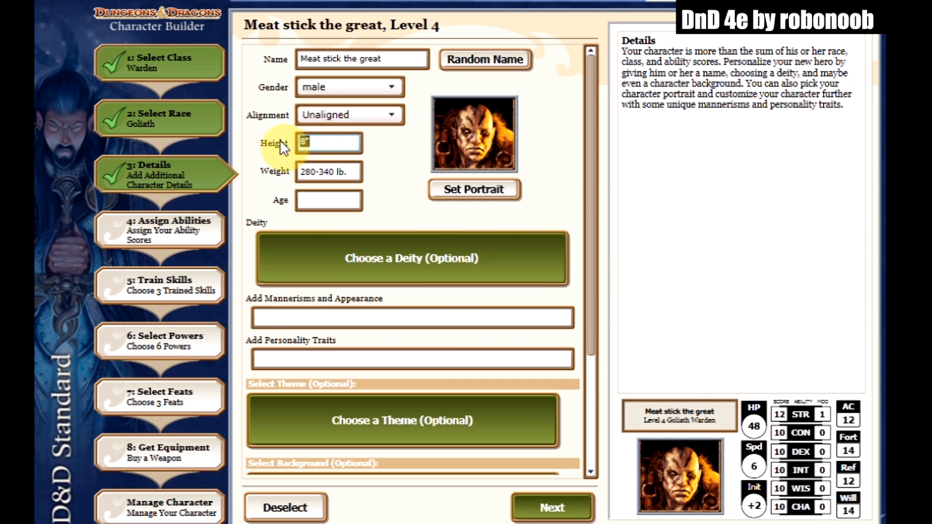
{"action": "left_click", "coordinate": [325, 139]}
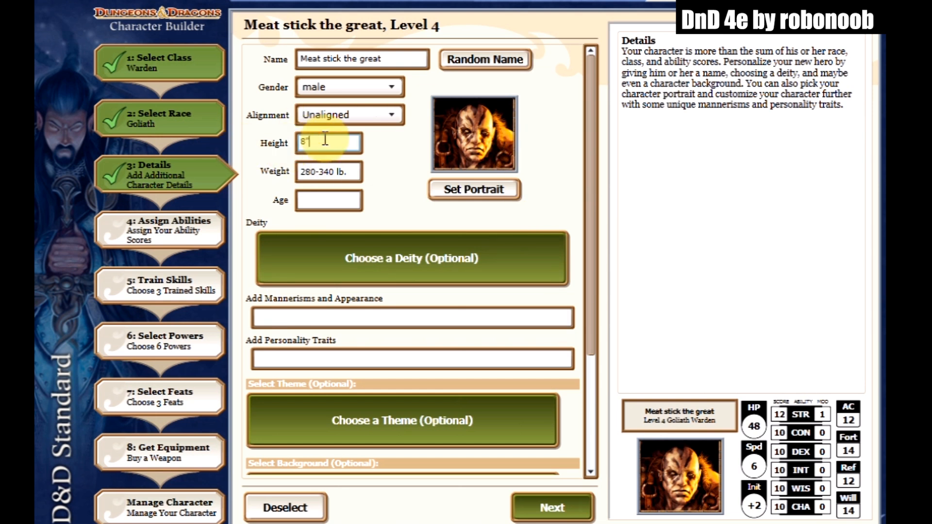
{"action": "mouse_move", "coordinate": [589, 92]}
{"action": "left_mouse_down"}
{"action": "mouse_move", "coordinate": [589, 153]}
{"action": "mouse_move", "coordinate": [592, 74]}
{"action": "left_mouse_up"}
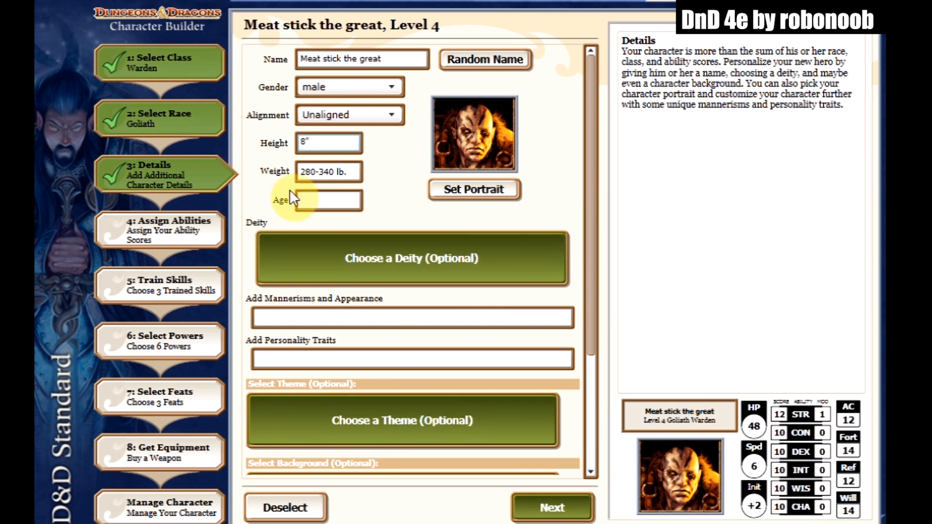
{"action": "left_click_drag", "start_coordinate": [593, 125], "coordinate": [585, 102]}
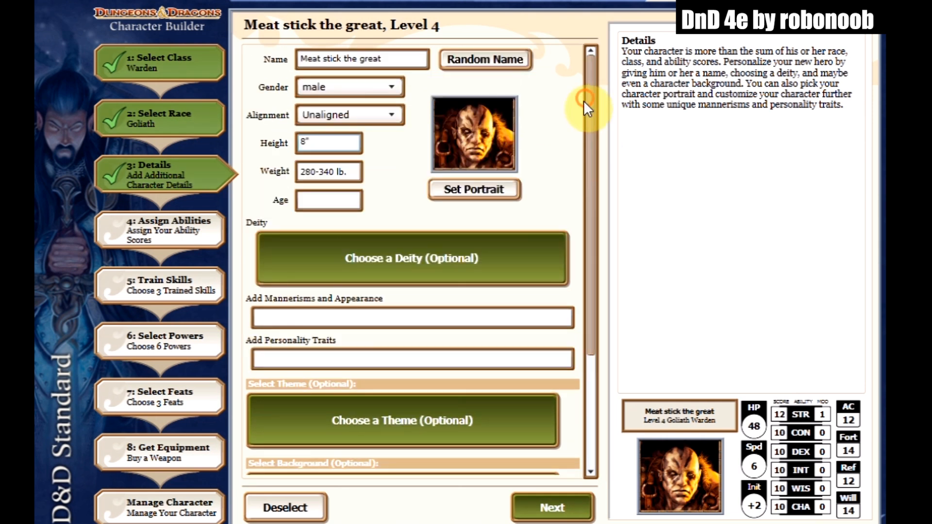
{"action": "left_click", "coordinate": [323, 201]}
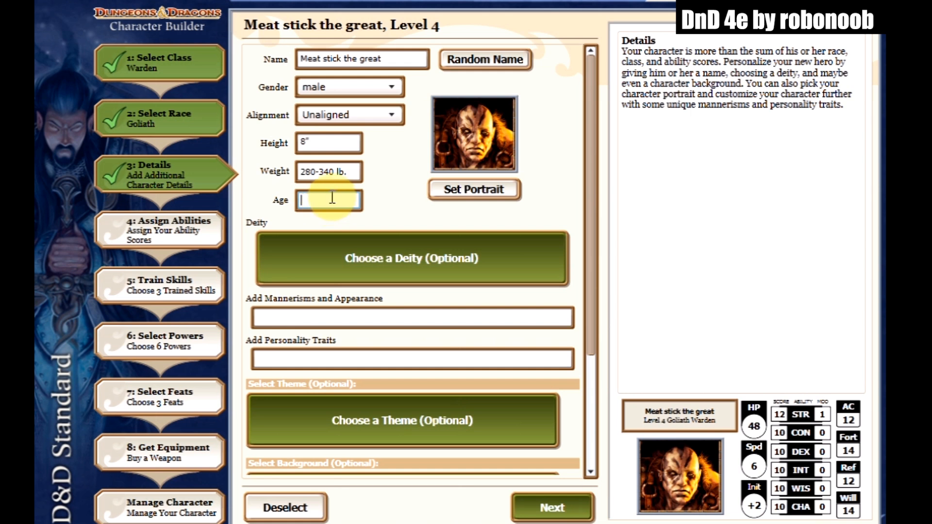
{"action": "type", "text": "23"}
Step: Choose Callarduran Smoothhands from the Unaligned deities as the character's deity
{"action": "left_click", "coordinate": [416, 270]}
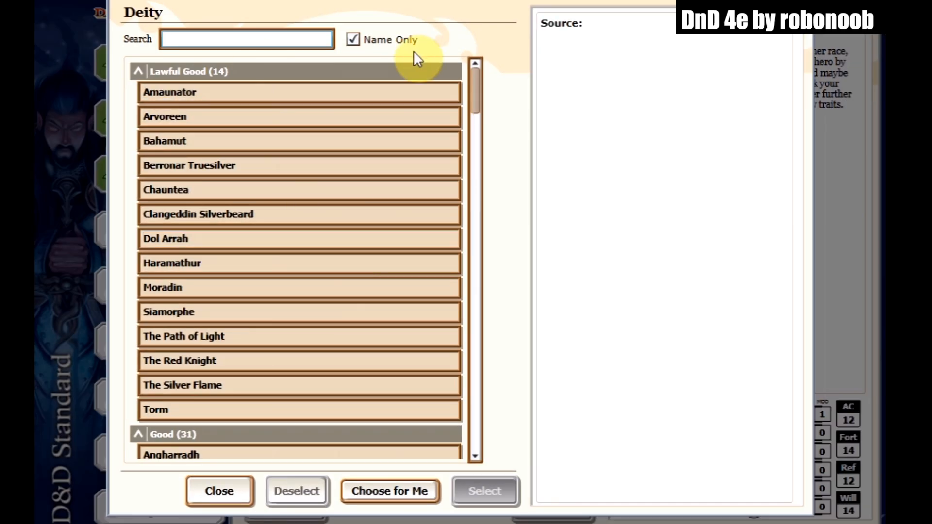
{"action": "left_click", "coordinate": [140, 72]}
{"action": "left_click", "coordinate": [138, 92]}
{"action": "left_click", "coordinate": [135, 112]}
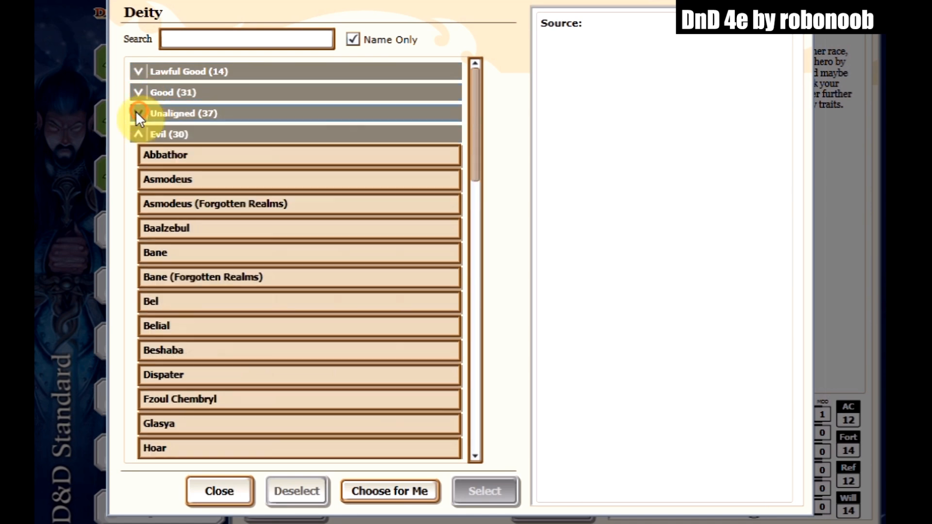
{"action": "left_click", "coordinate": [136, 111]}
{"action": "scroll", "coordinate": [235, 189], "scroll_direction": "down", "scroll_amount": 1}
{"action": "scroll", "coordinate": [235, 189], "scroll_direction": "down", "scroll_amount": 3}
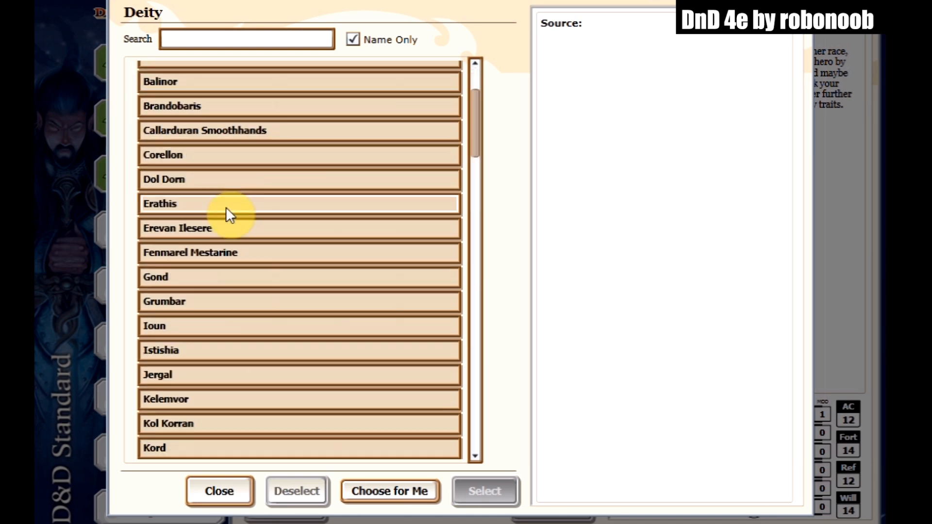
{"action": "scroll", "coordinate": [217, 213], "scroll_direction": "up", "scroll_amount": 3}
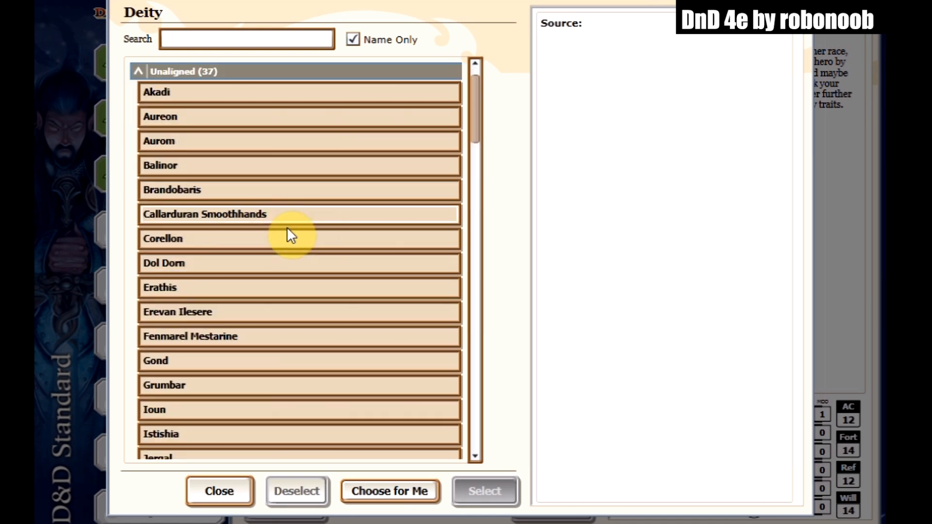
{"action": "left_click", "coordinate": [171, 212]}
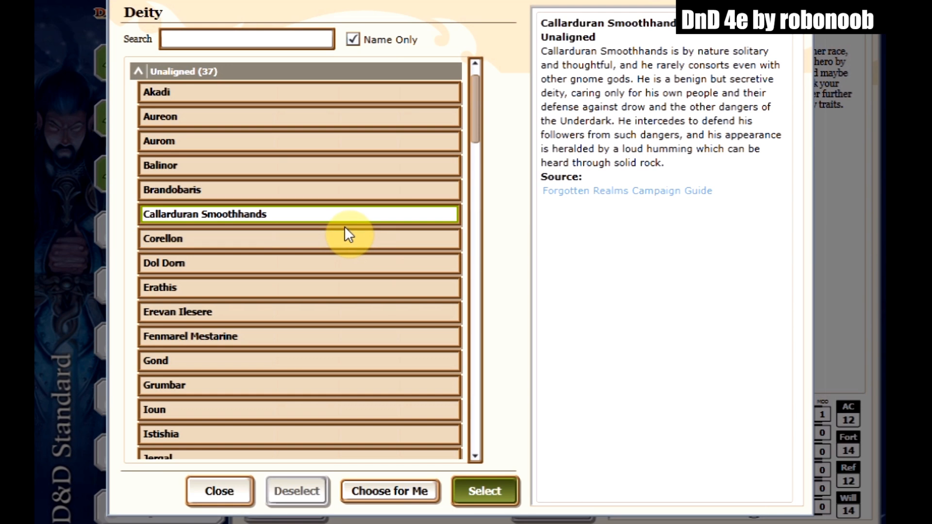
{"action": "left_click", "coordinate": [483, 488]}
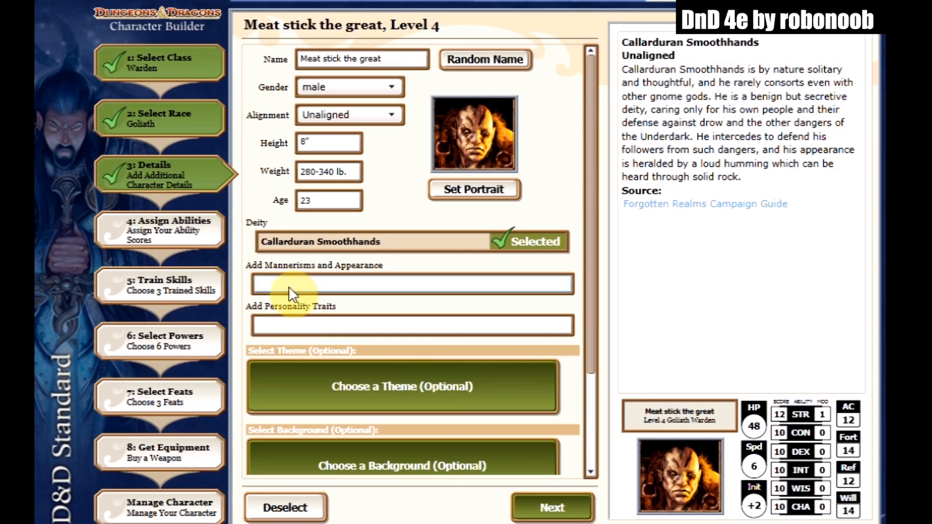
Step: Enter "poops a lot" as the character's mannerisms and appearance
{"action": "left_click", "coordinate": [309, 283]}
{"action": "type", "text": "po"}
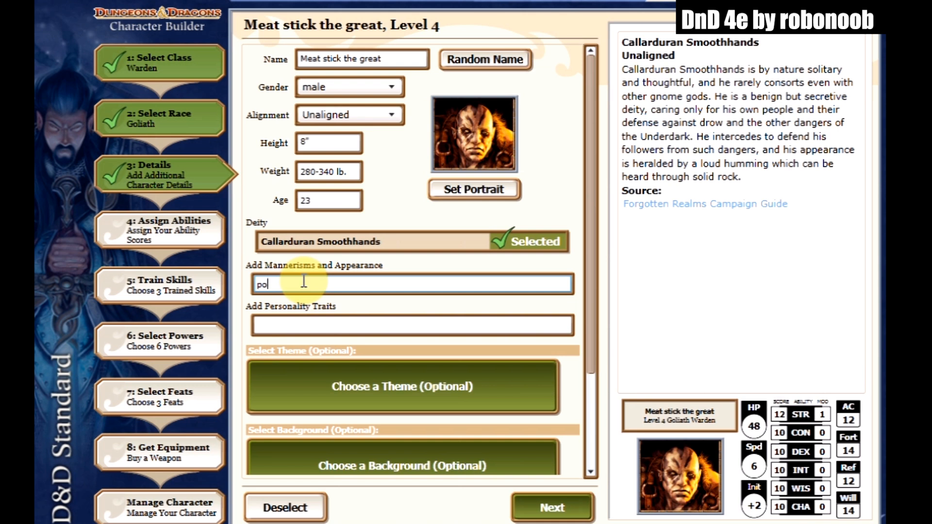
{"action": "type", "text": "ops a lot"}
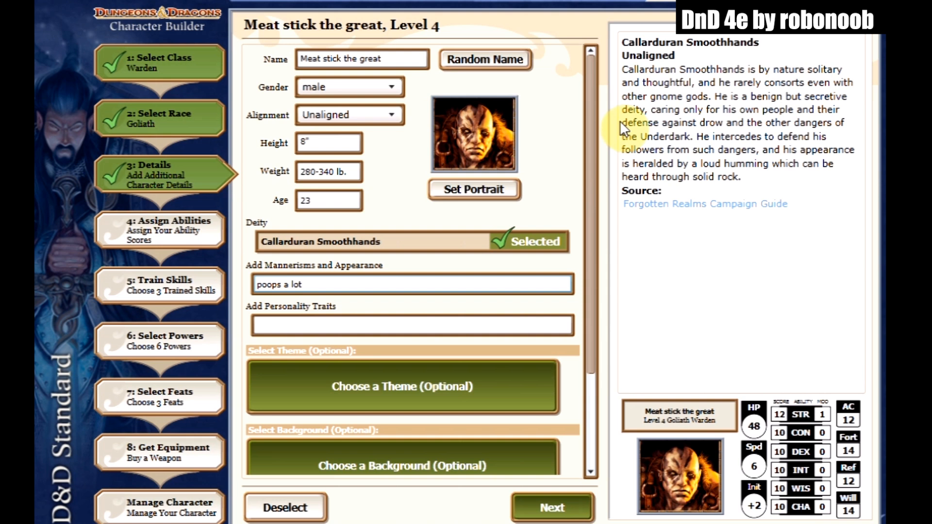
{"action": "scroll", "coordinate": [594, 142], "scroll_direction": "down", "scroll_amount": 1}
{"action": "scroll", "coordinate": [596, 143], "scroll_direction": "up", "scroll_amount": 1}
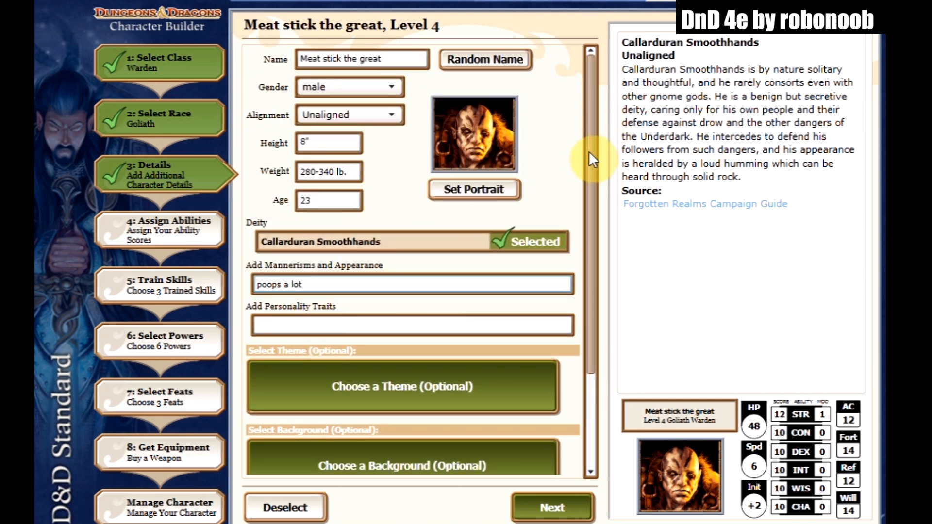
Step: Choose Escaped Slave as the character's theme
{"action": "left_click_drag", "start_coordinate": [591, 151], "coordinate": [592, 240]}
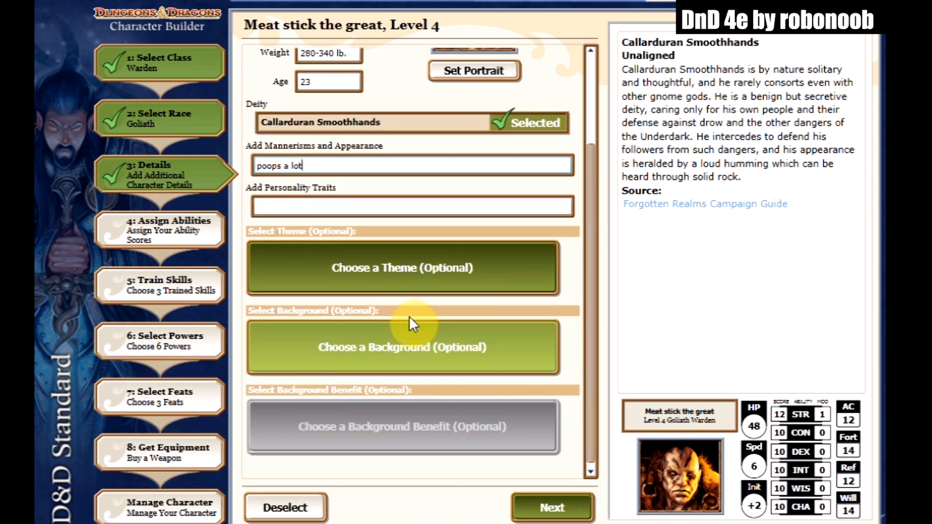
{"action": "left_click", "coordinate": [361, 274]}
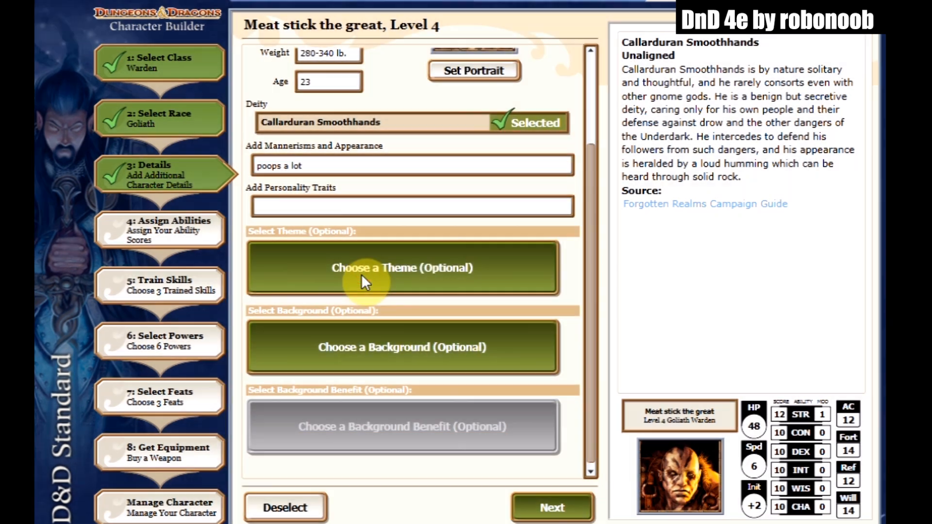
{"action": "left_click", "coordinate": [508, 281]}
{"action": "left_click_drag", "start_coordinate": [469, 88], "coordinate": [458, 166]}
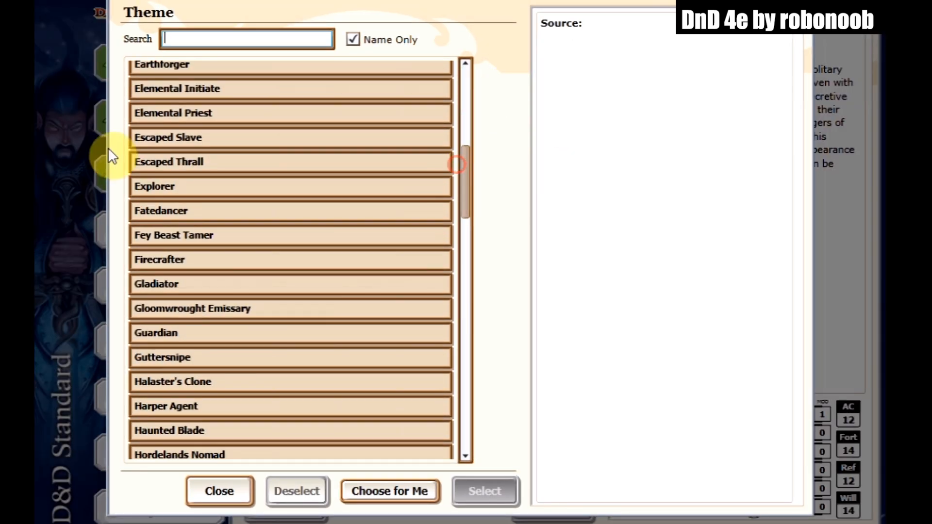
{"action": "left_click", "coordinate": [204, 139]}
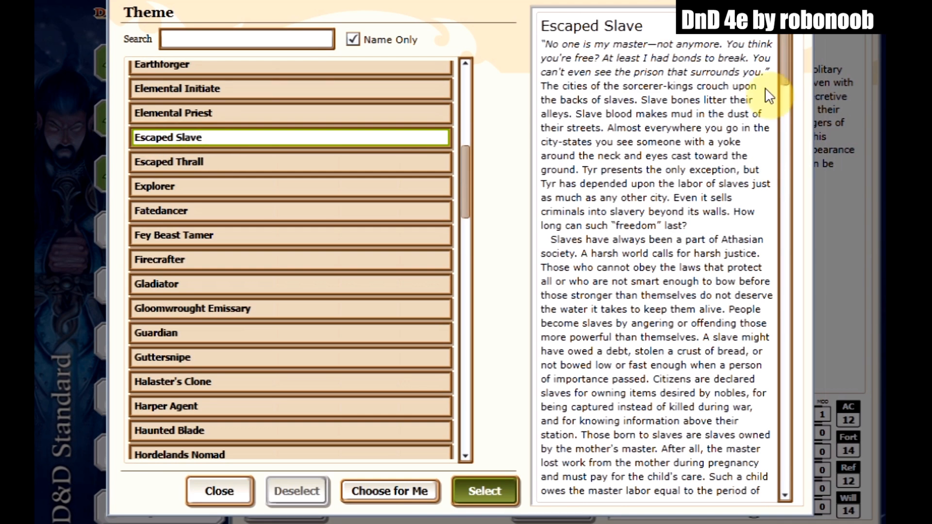
{"action": "mouse_move", "coordinate": [791, 40]}
{"action": "left_mouse_down"}
{"action": "mouse_move", "coordinate": [786, 185]}
{"action": "mouse_move", "coordinate": [799, 191]}
{"action": "mouse_move", "coordinate": [802, 25]}
{"action": "mouse_move", "coordinate": [795, 52]}
{"action": "left_mouse_up"}
{"action": "left_click", "coordinate": [488, 485]}
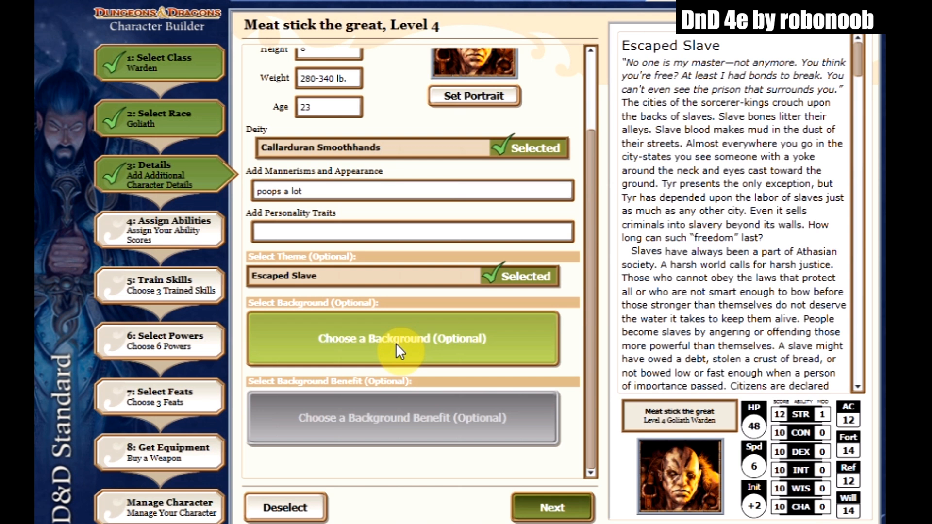
Step: Search the available backgrounds for "out" and examine the Early Life - Social Outcast entry
{"action": "left_click", "coordinate": [396, 343]}
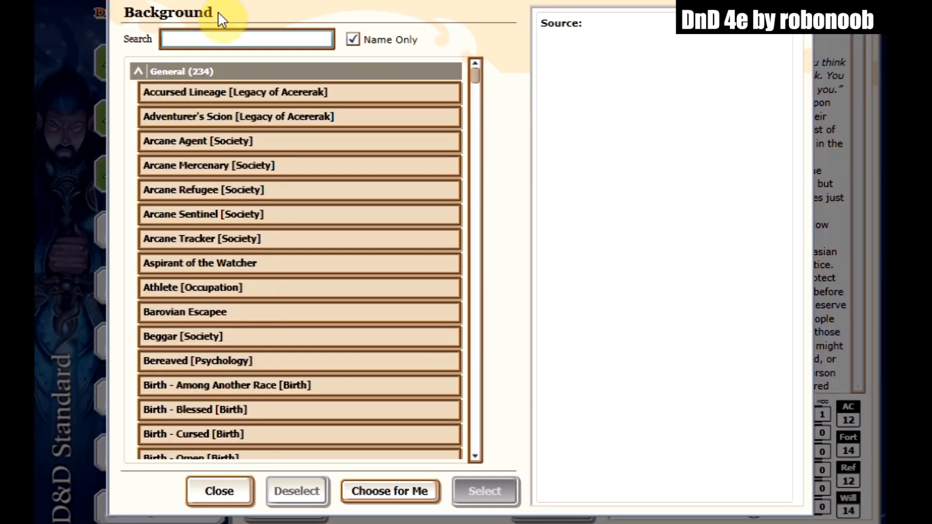
{"action": "left_click", "coordinate": [212, 39]}
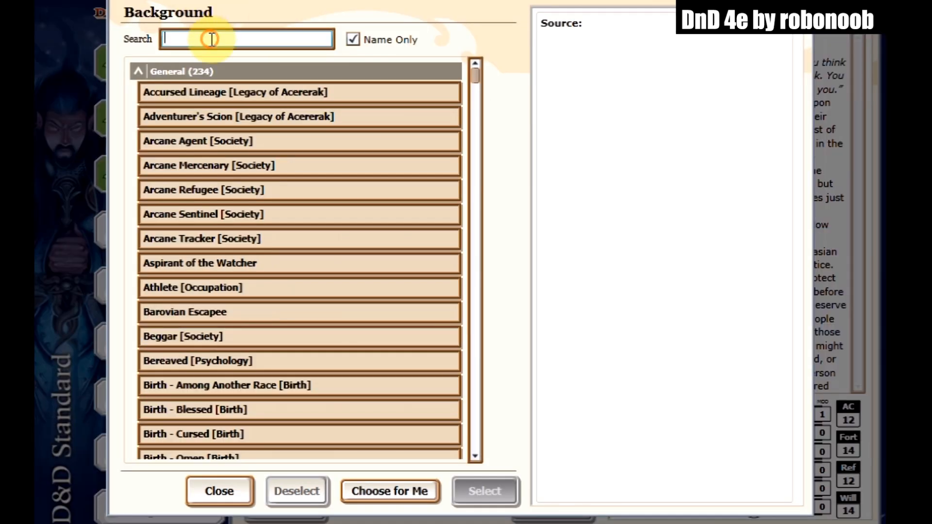
{"action": "type", "text": "out"}
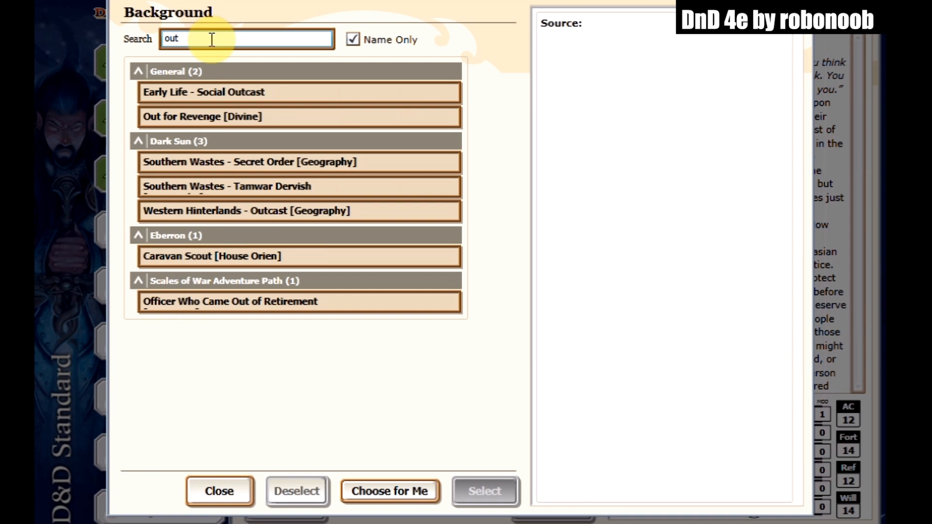
{"action": "left_click", "coordinate": [244, 92]}
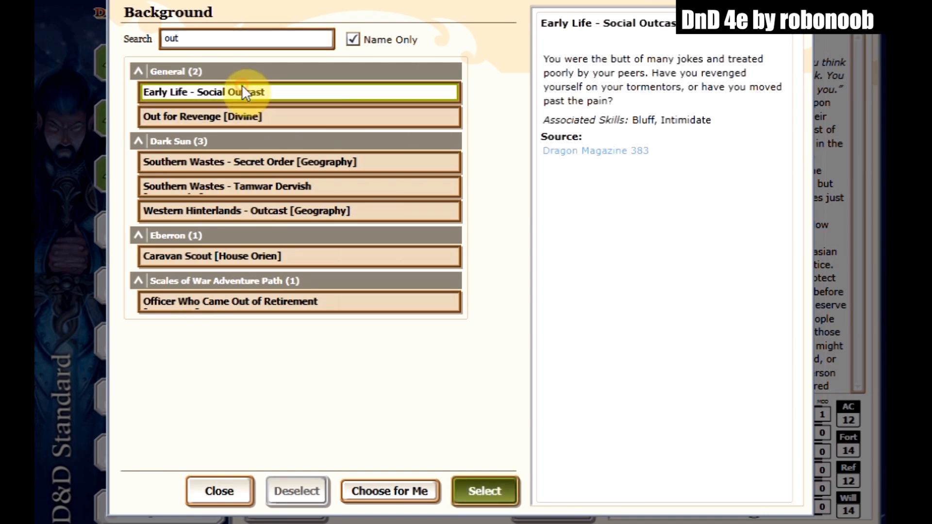
{"action": "left_click", "coordinate": [484, 486]}
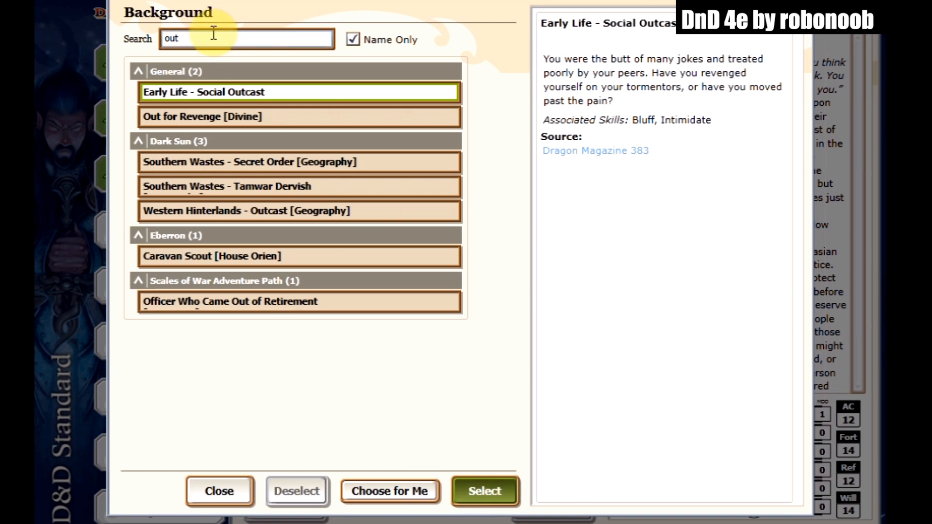
Step: Search the backgrounds for "golia" instead and choose Goliath - Lightlost [Racial] as the character's background
{"action": "left_click", "coordinate": [193, 38]}
{"action": "left_click_drag", "start_coordinate": [189, 37], "coordinate": [94, 40]}
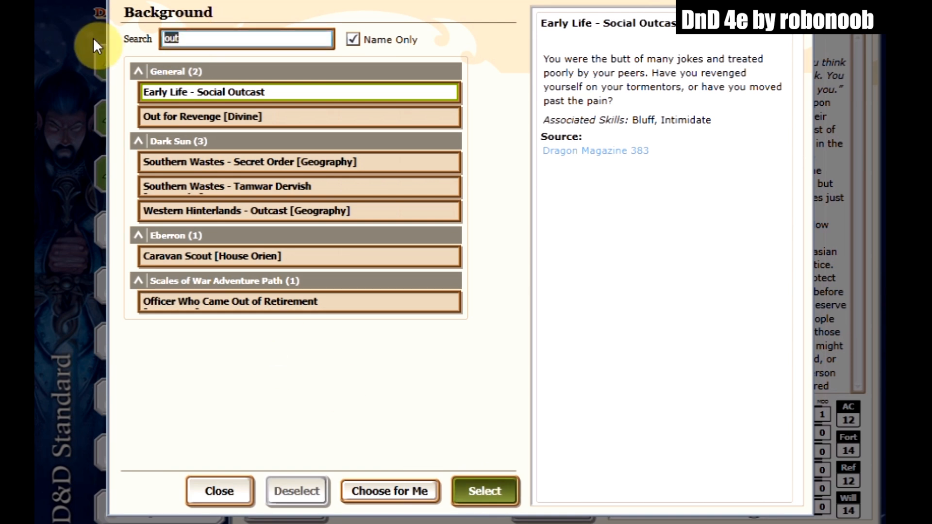
{"action": "type", "text": "golia"}
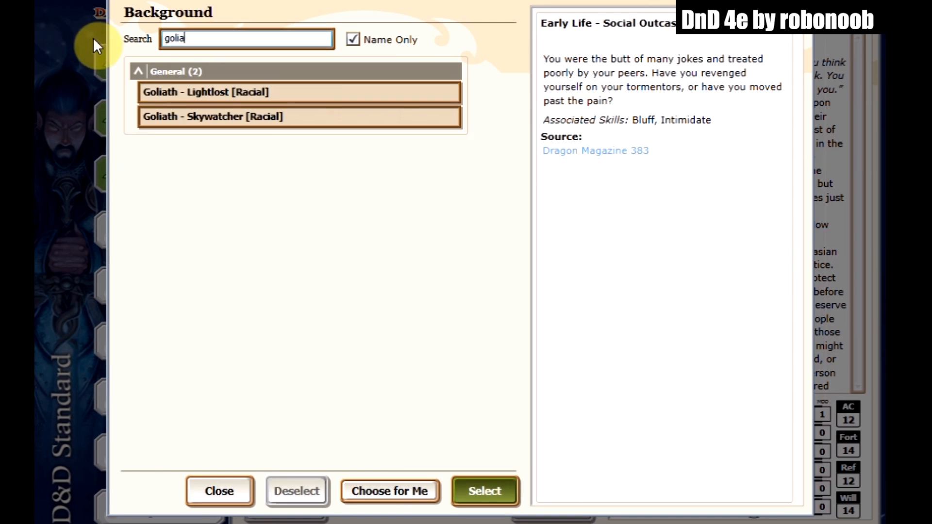
{"action": "left_click", "coordinate": [208, 91]}
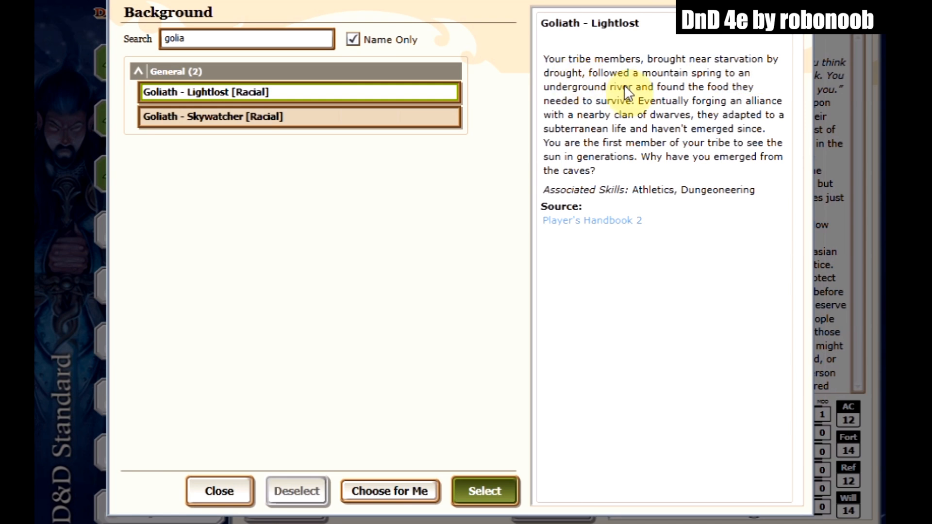
{"action": "left_click", "coordinate": [485, 487]}
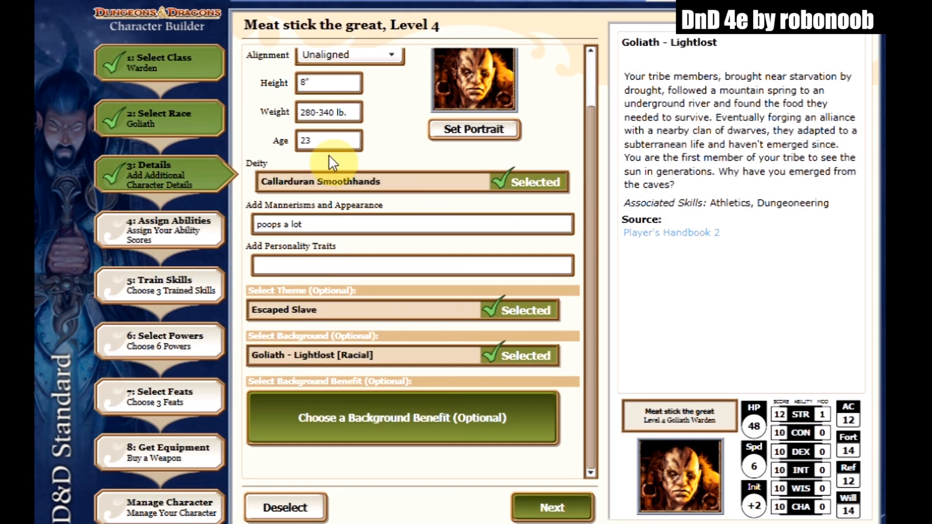
Step: Review the chosen deity and background descriptions, and choose +2 to Athletics as the background benefit
{"action": "left_click", "coordinate": [336, 178]}
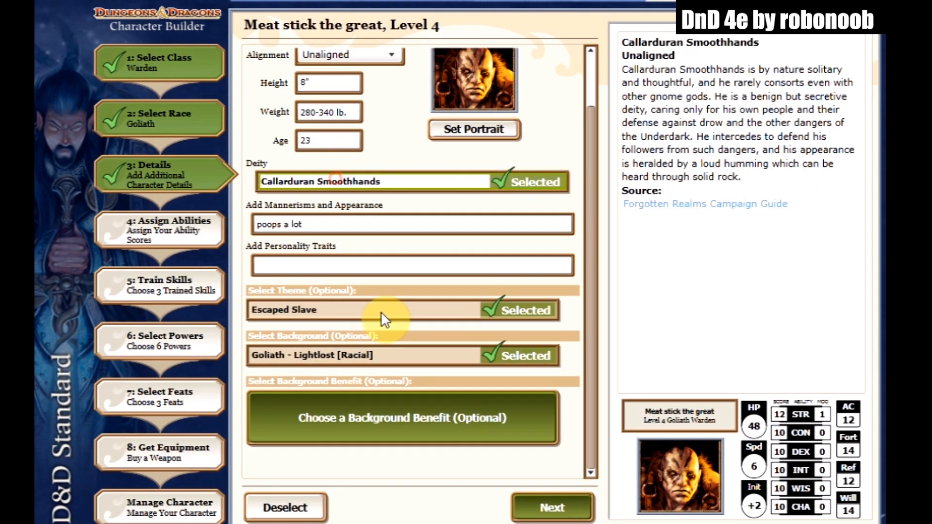
{"action": "left_click", "coordinate": [364, 355]}
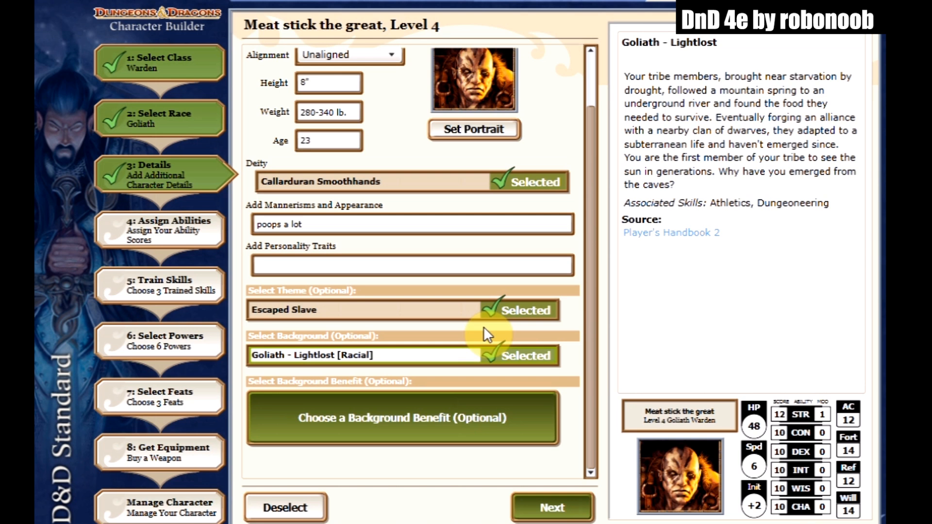
{"action": "left_click", "coordinate": [424, 405]}
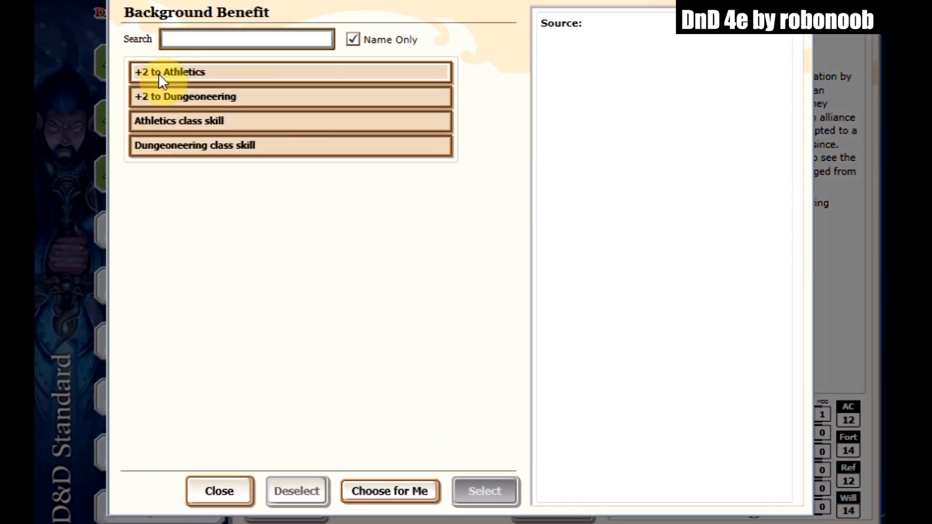
{"action": "left_click", "coordinate": [162, 72]}
{"action": "left_click", "coordinate": [508, 490]}
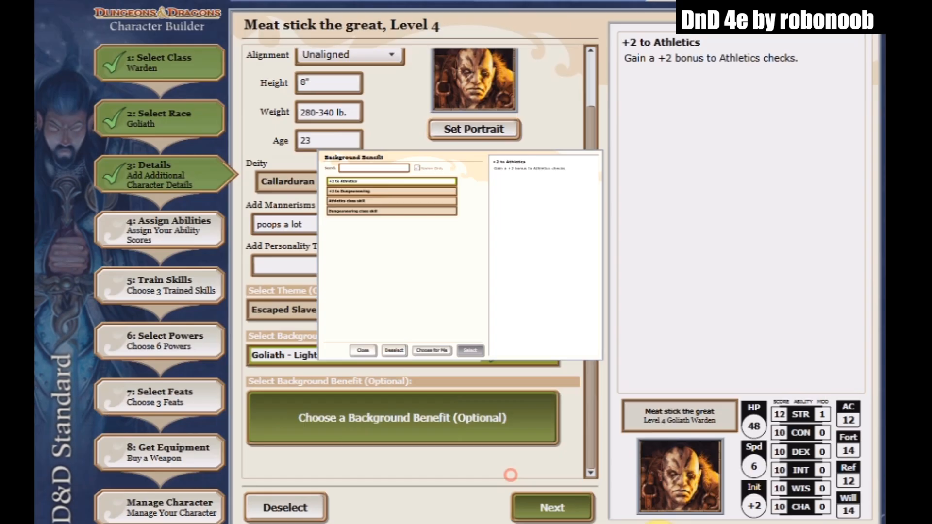
{"action": "left_click_drag", "start_coordinate": [588, 109], "coordinate": [614, 335]}
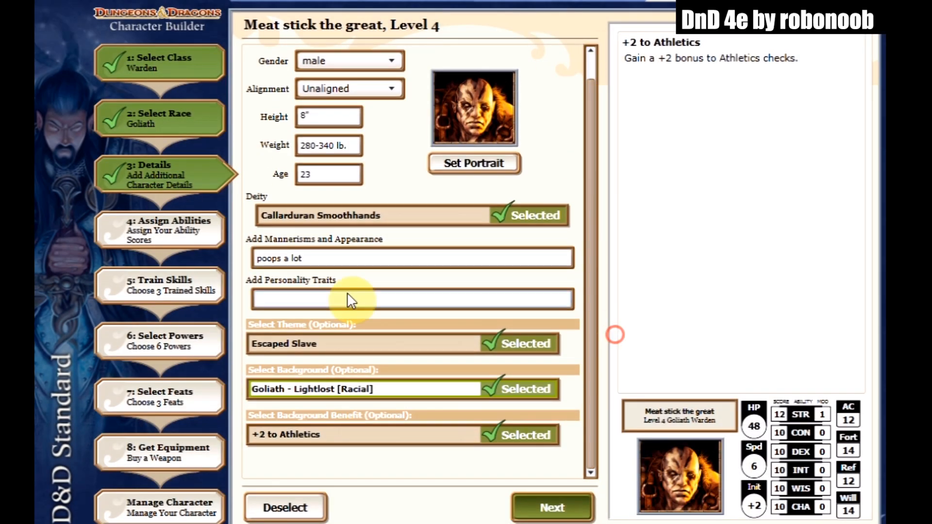
Step: Assign the standard ability array 18, 14, 11, 10, 10, 8 and apply the racial ability bonus to Constitution
{"action": "left_click", "coordinate": [173, 219]}
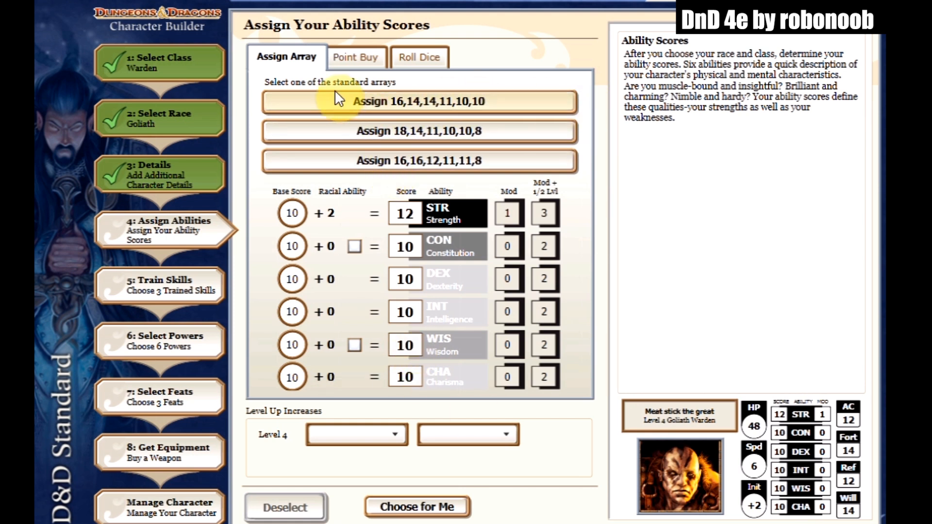
{"action": "left_click", "coordinate": [503, 134]}
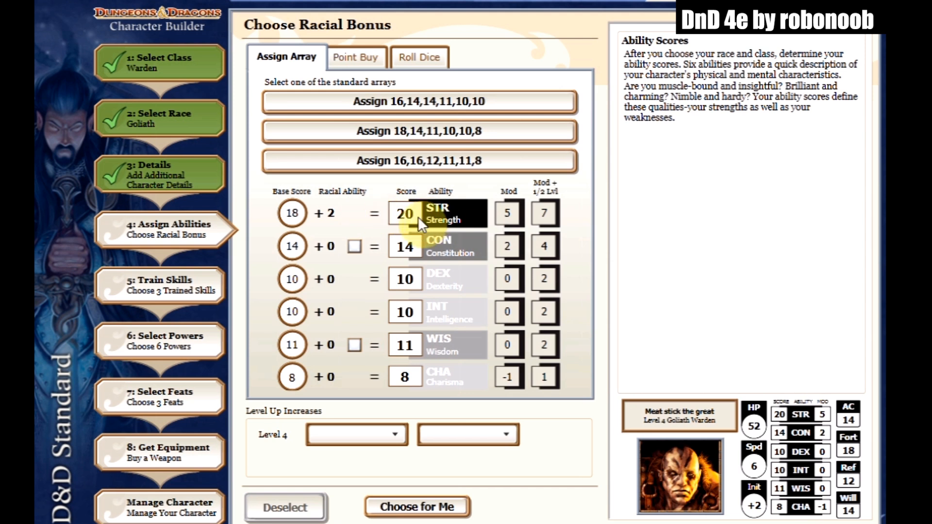
{"action": "left_click", "coordinate": [355, 247]}
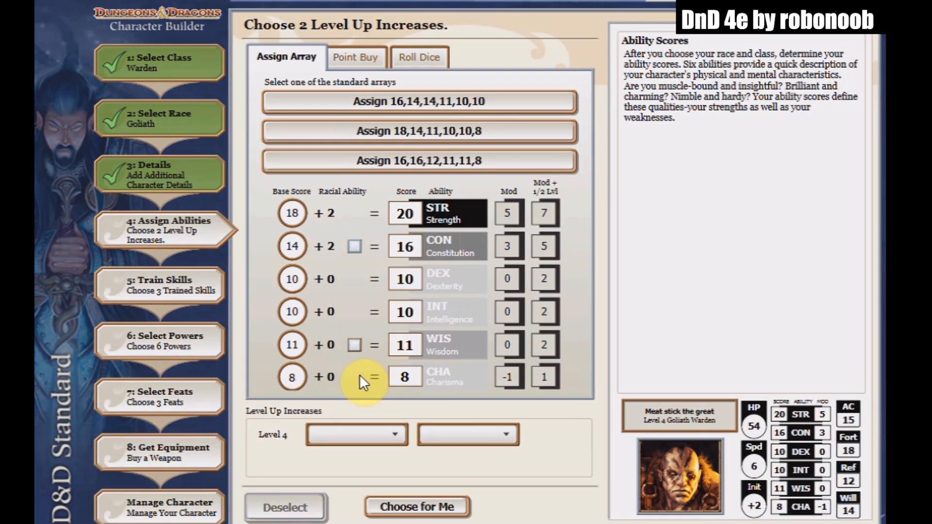
{"action": "left_click", "coordinate": [355, 248]}
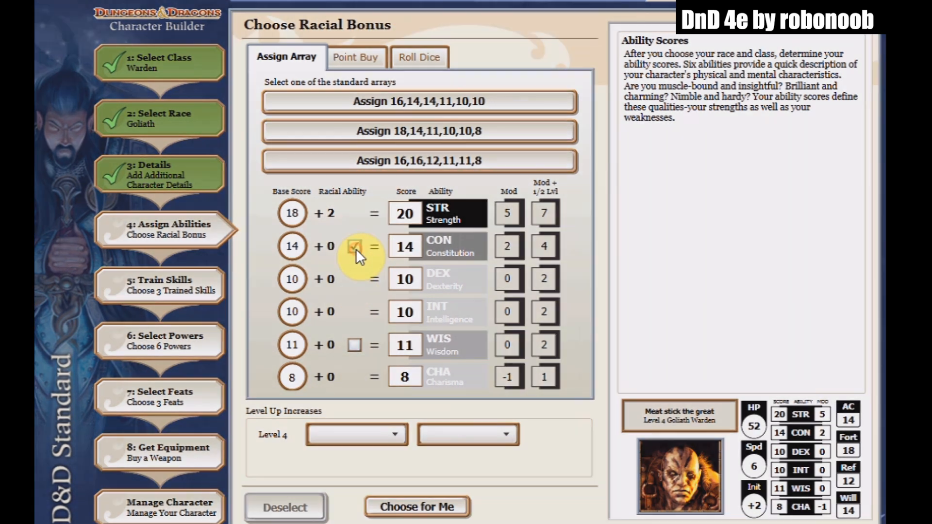
{"action": "left_click", "coordinate": [357, 249]}
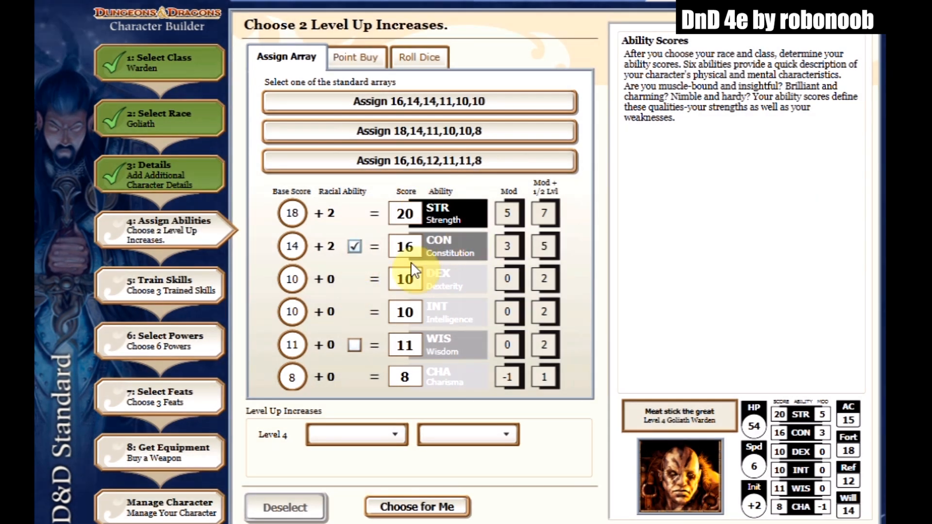
Step: Set the two level 4 ability increases to Strength and Constitution
{"action": "left_click", "coordinate": [339, 436]}
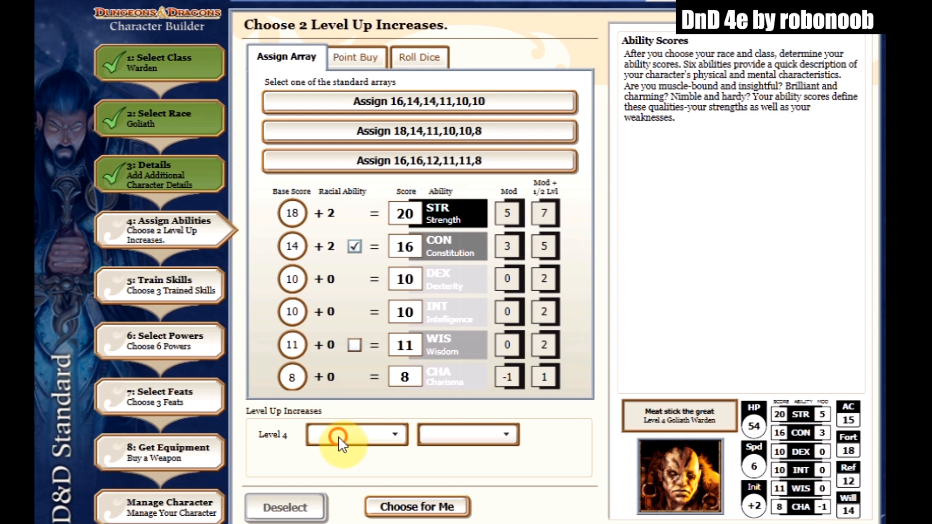
{"action": "left_click", "coordinate": [332, 319]}
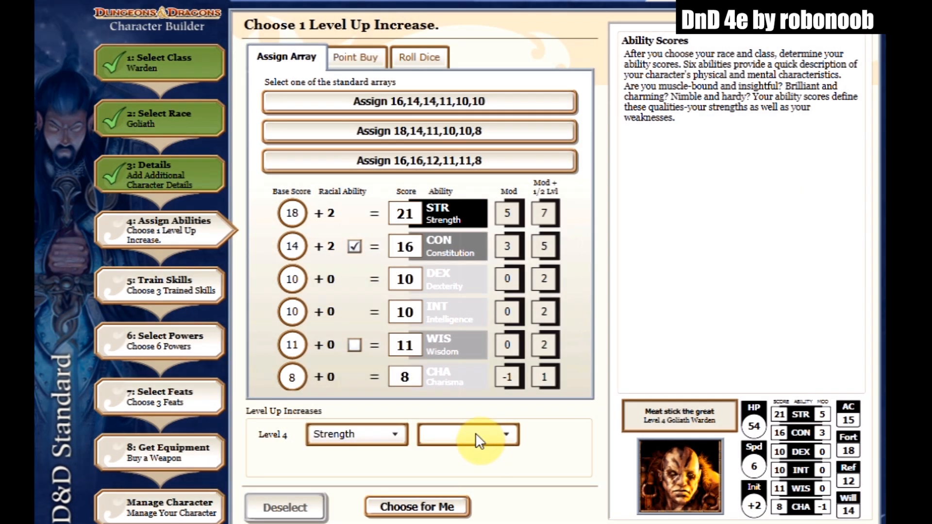
{"action": "left_click", "coordinate": [471, 434]}
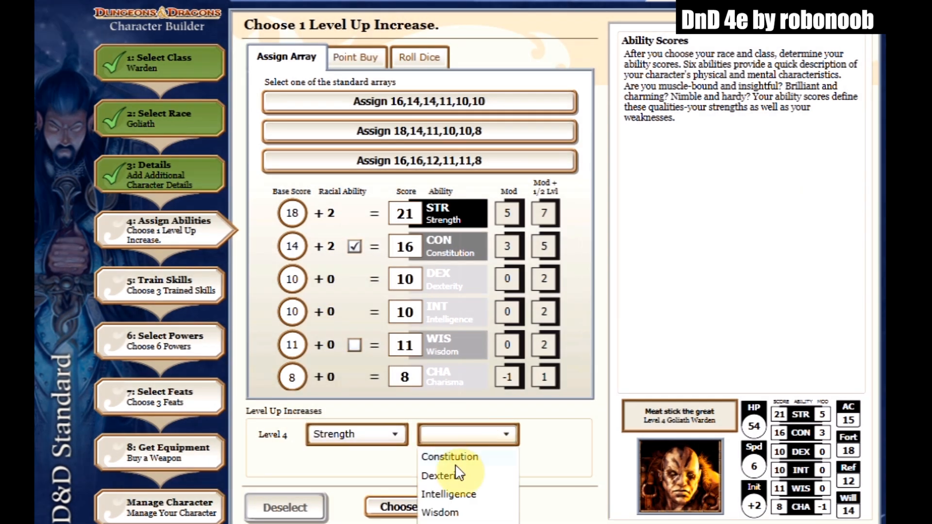
{"action": "left_click", "coordinate": [456, 458]}
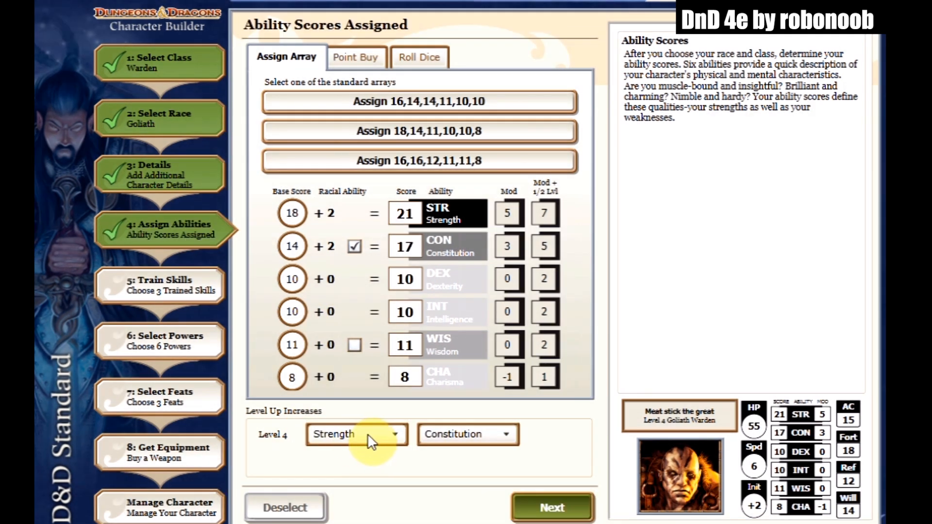
Step: Try Dexterity as the first level 4 ability increase, and restore Strength as the choice
{"action": "left_click", "coordinate": [367, 435]}
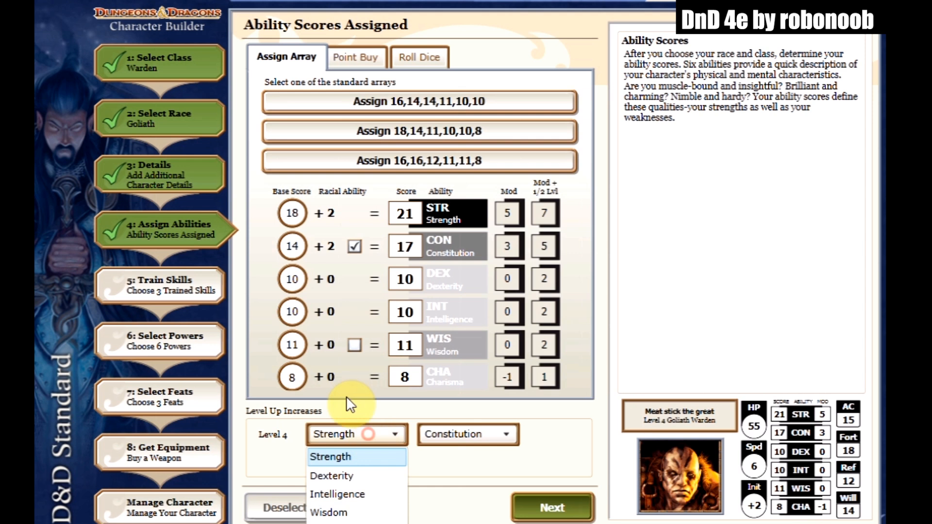
{"action": "left_click", "coordinate": [350, 456]}
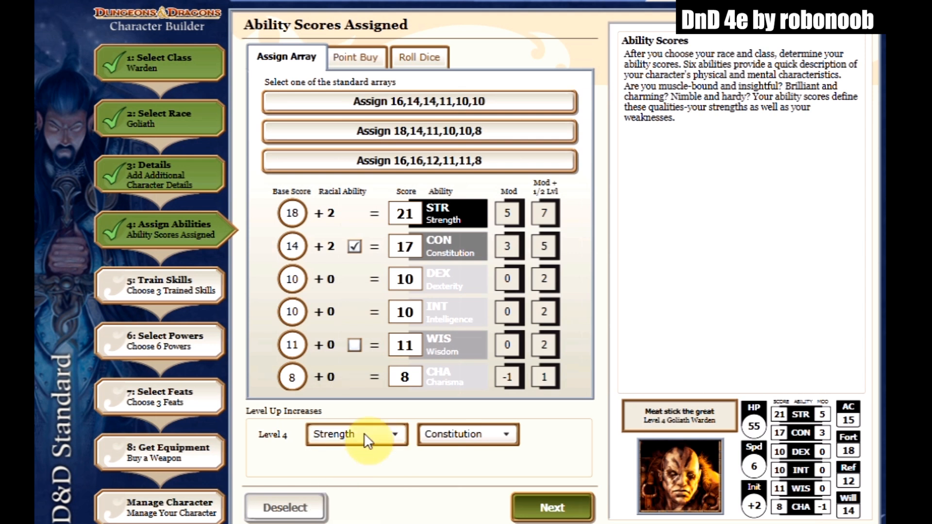
{"action": "left_click", "coordinate": [367, 439]}
{"action": "left_click", "coordinate": [350, 472]}
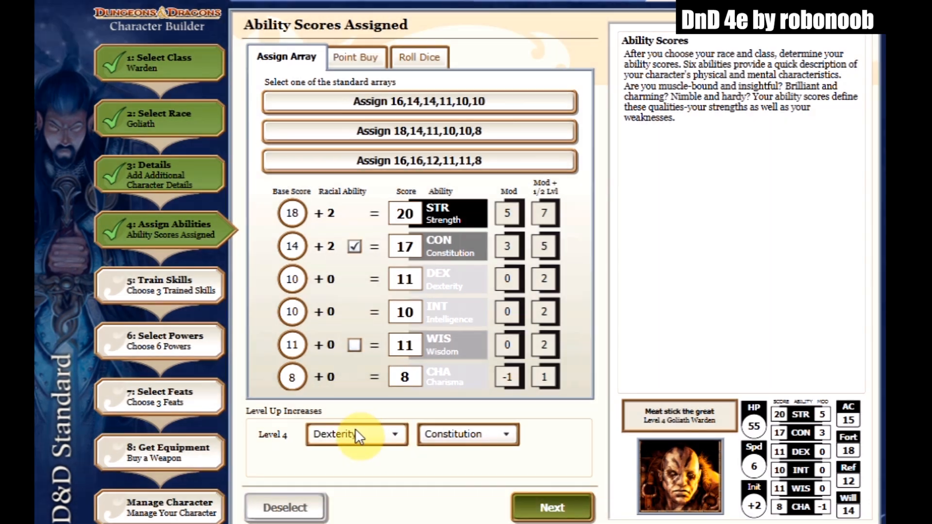
{"action": "left_click", "coordinate": [364, 433]}
{"action": "left_click", "coordinate": [347, 461]}
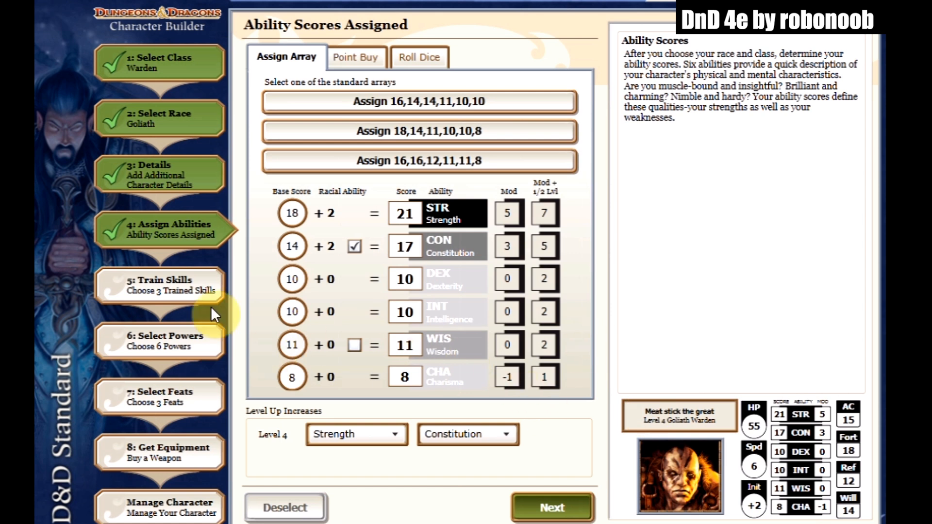
Step: Train the character in Athletics, Endurance and Dungeoneering, and proceed to power selection
{"action": "left_click", "coordinate": [143, 287]}
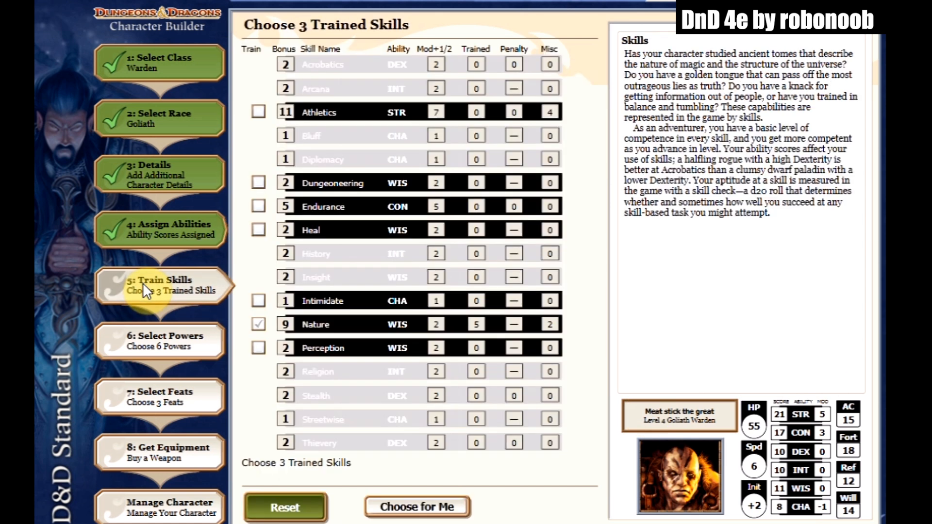
{"action": "left_click", "coordinate": [259, 113]}
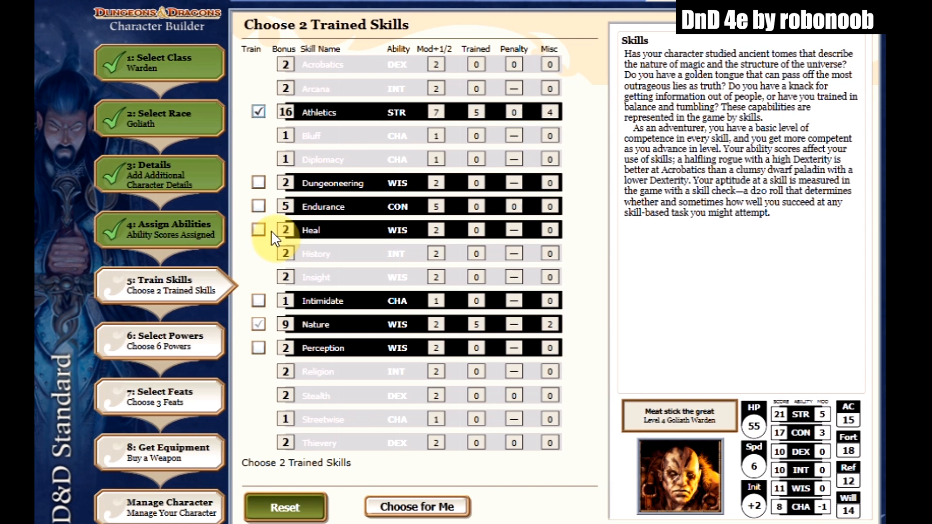
{"action": "left_click", "coordinate": [259, 204]}
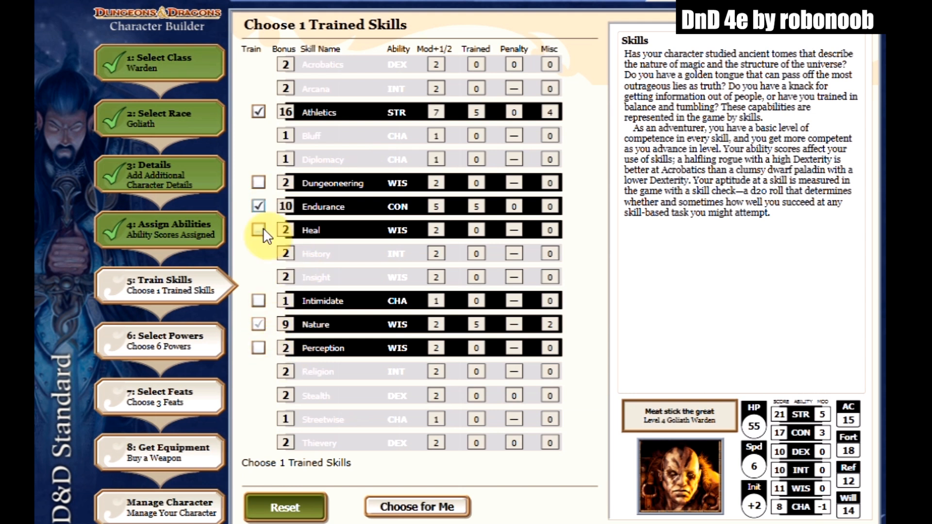
{"action": "left_click", "coordinate": [260, 182]}
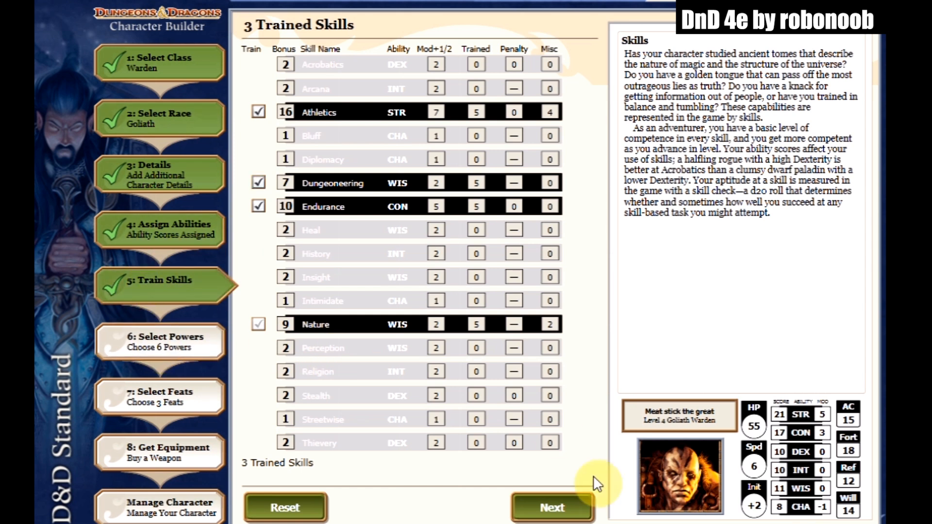
{"action": "left_click", "coordinate": [544, 501]}
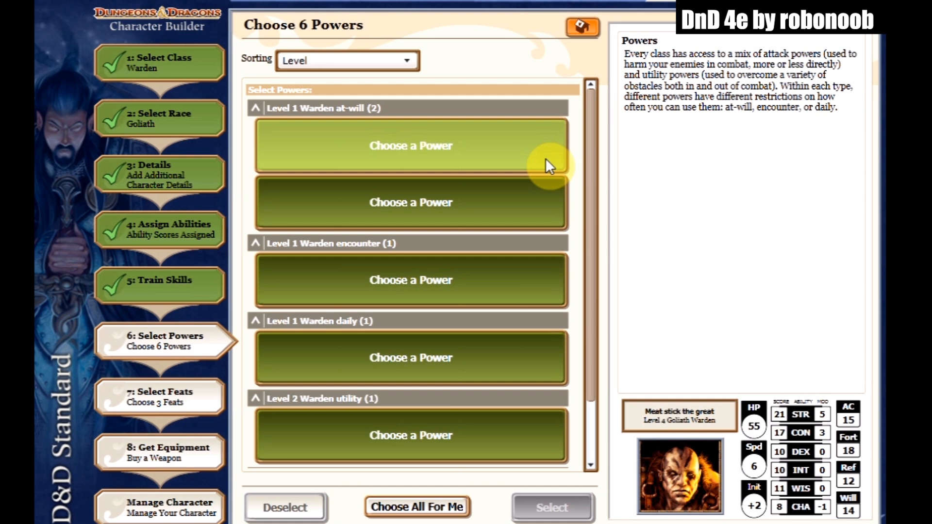
Step: Review the Warden power slots that need choices, from the level 1 at-wills through the level 3 encounter power
{"action": "left_click_drag", "start_coordinate": [592, 105], "coordinate": [593, 185]}
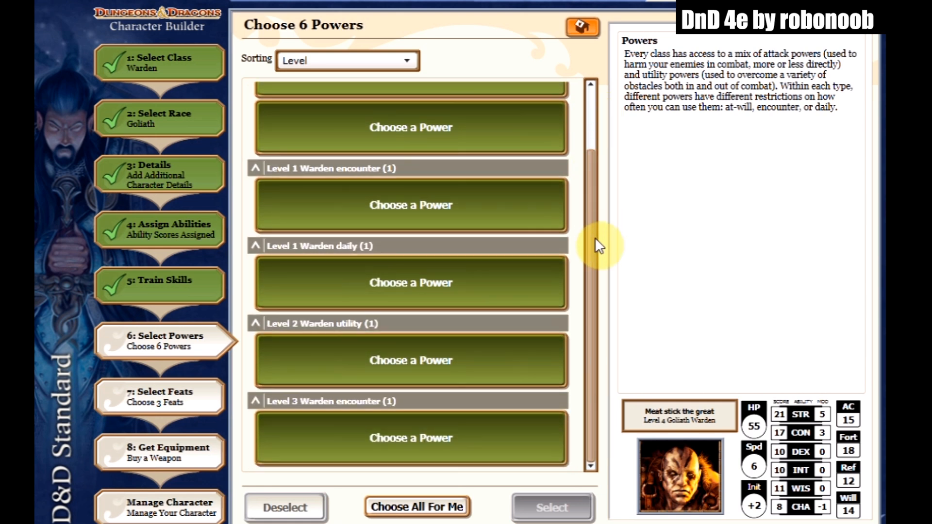
{"action": "left_click_drag", "start_coordinate": [595, 238], "coordinate": [359, 47]}
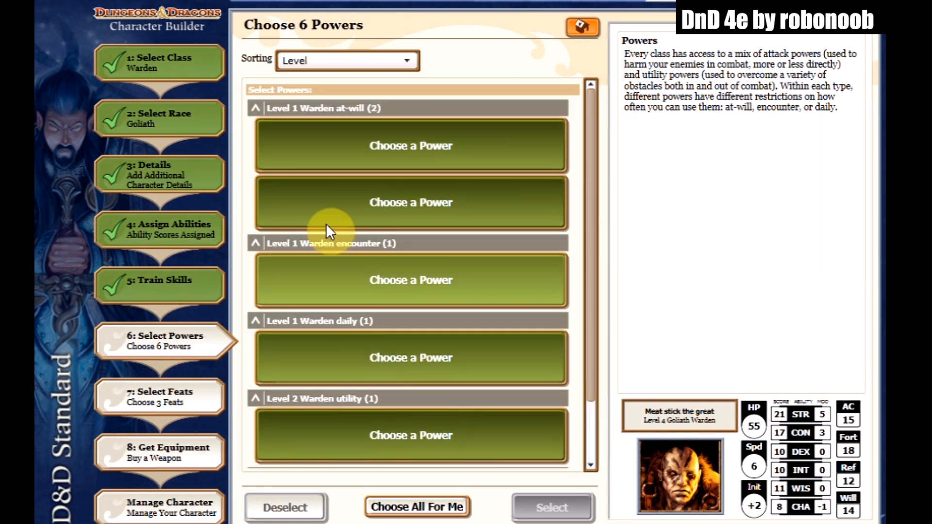
{"action": "left_click_drag", "start_coordinate": [587, 111], "coordinate": [578, 73]}
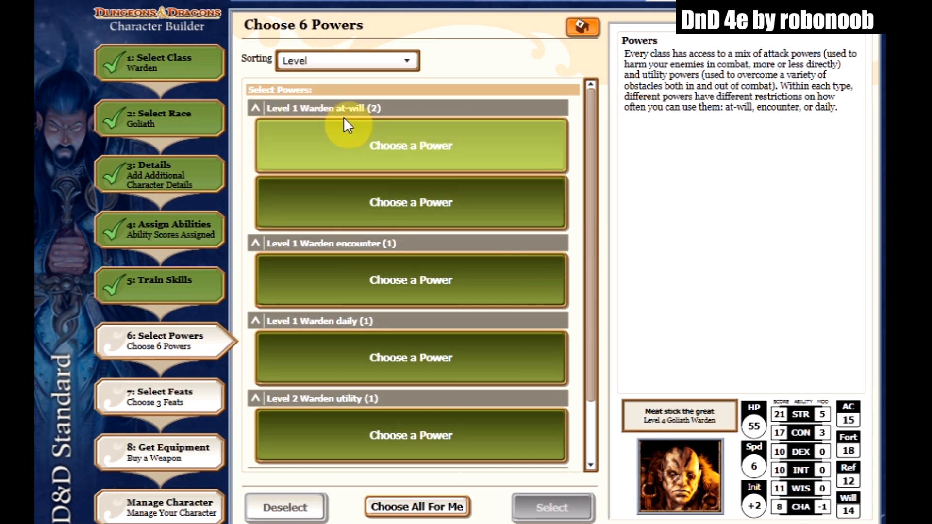
{"action": "scroll", "coordinate": [402, 408], "scroll_direction": "down", "scroll_amount": 3}
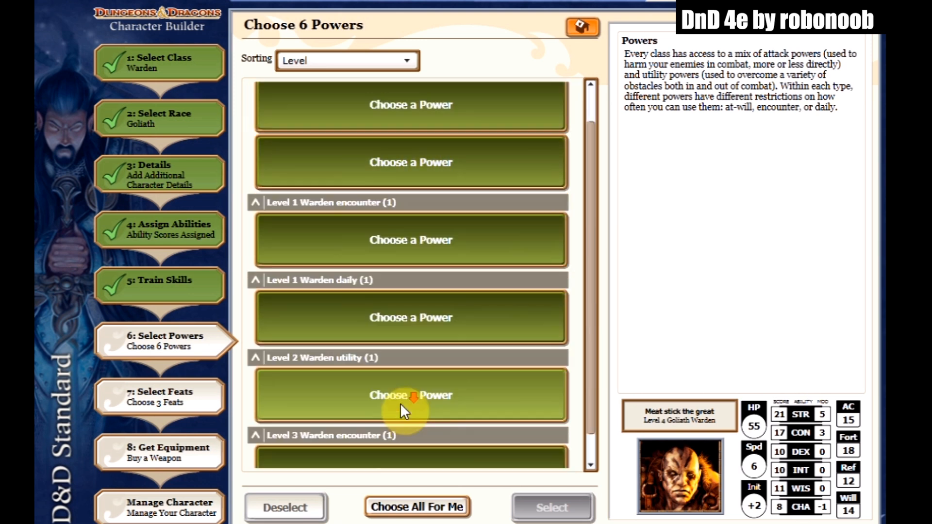
{"action": "scroll", "coordinate": [380, 425], "scroll_direction": "up", "scroll_amount": 5}
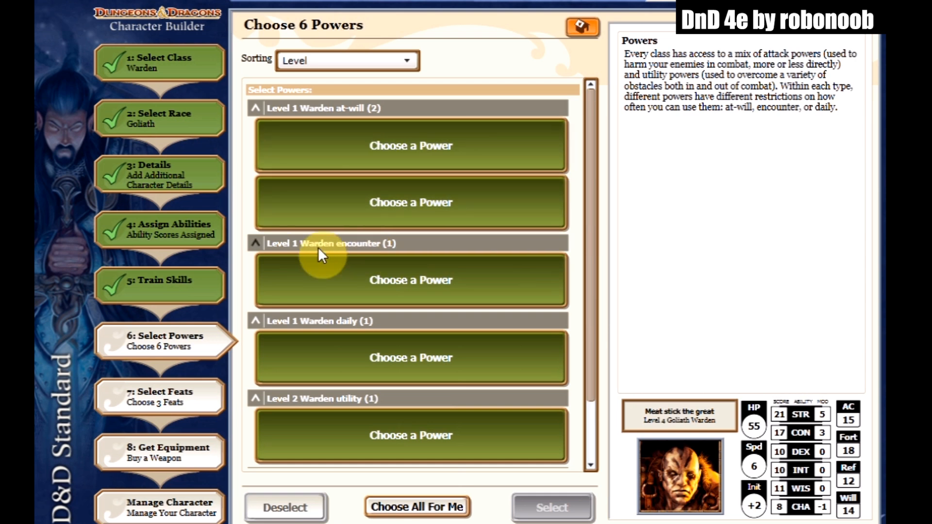
{"action": "left_click_drag", "start_coordinate": [593, 150], "coordinate": [586, 199]}
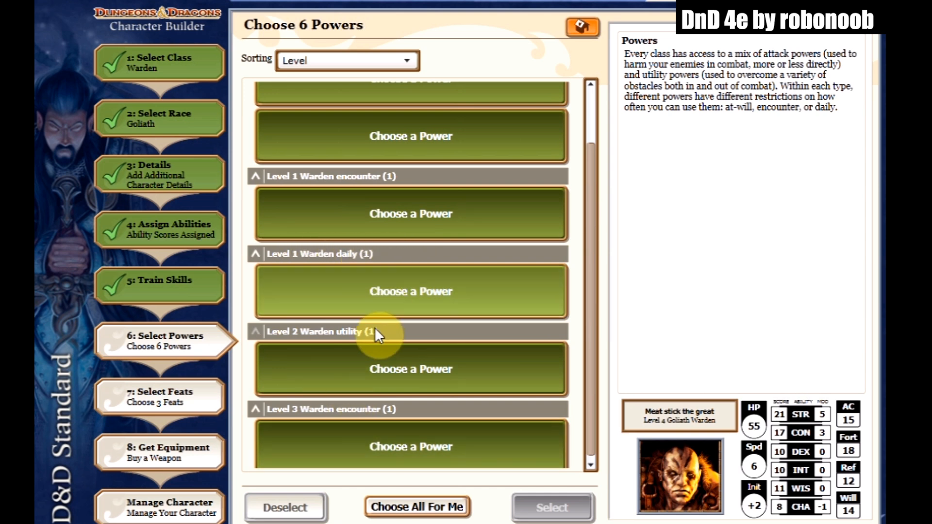
{"action": "scroll", "coordinate": [375, 327], "scroll_direction": "up", "scroll_amount": 3}
{"action": "scroll", "coordinate": [375, 328], "scroll_direction": "down", "scroll_amount": 5}
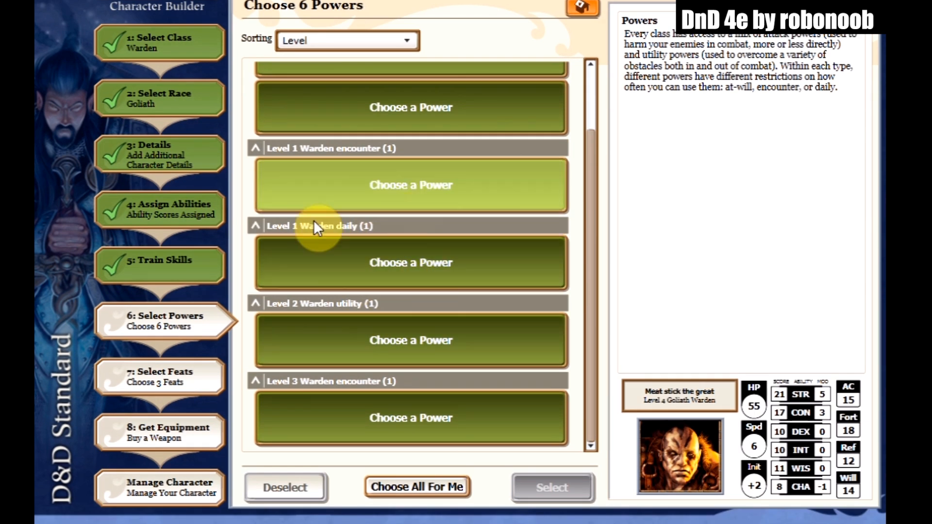
{"action": "scroll", "coordinate": [360, 307], "scroll_direction": "up", "scroll_amount": 5}
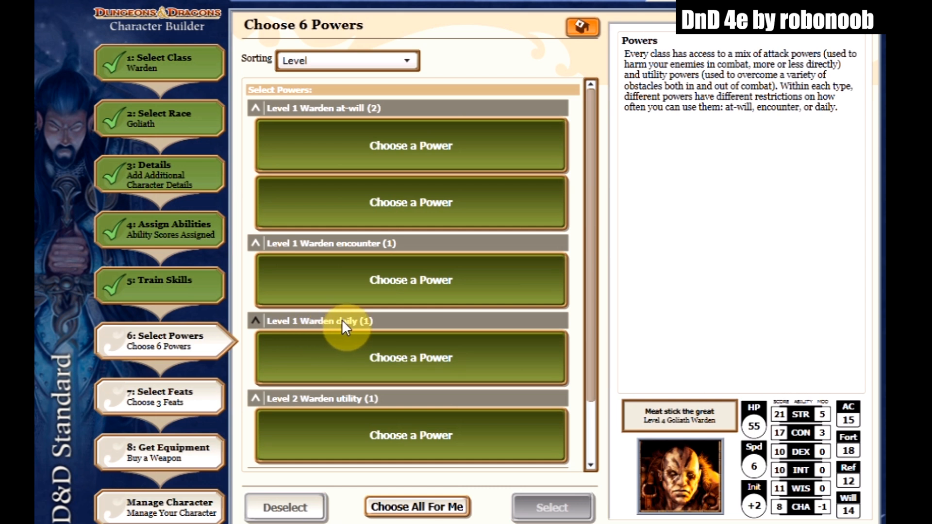
Step: Choose Earth Shield Strike and Weight of Earth as the two level 1 Warden at-will powers
{"action": "left_click", "coordinate": [392, 143]}
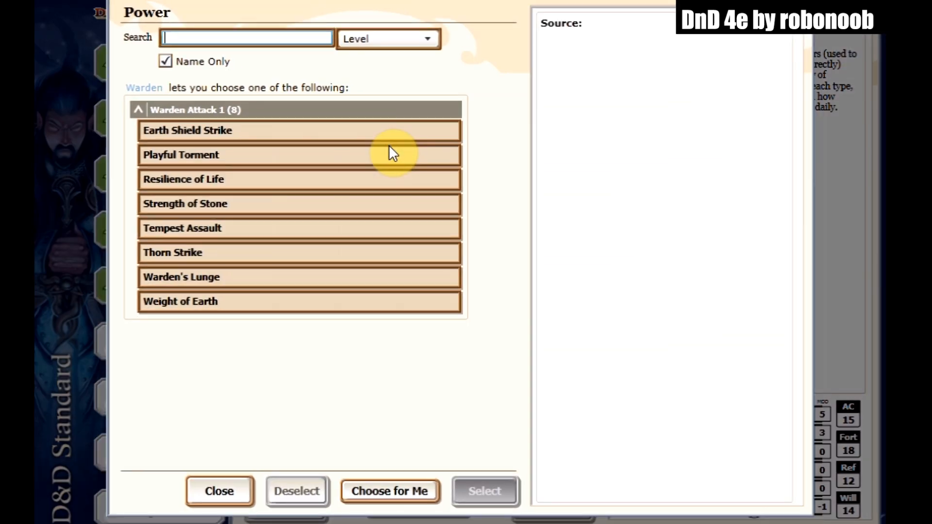
{"action": "left_click", "coordinate": [208, 131]}
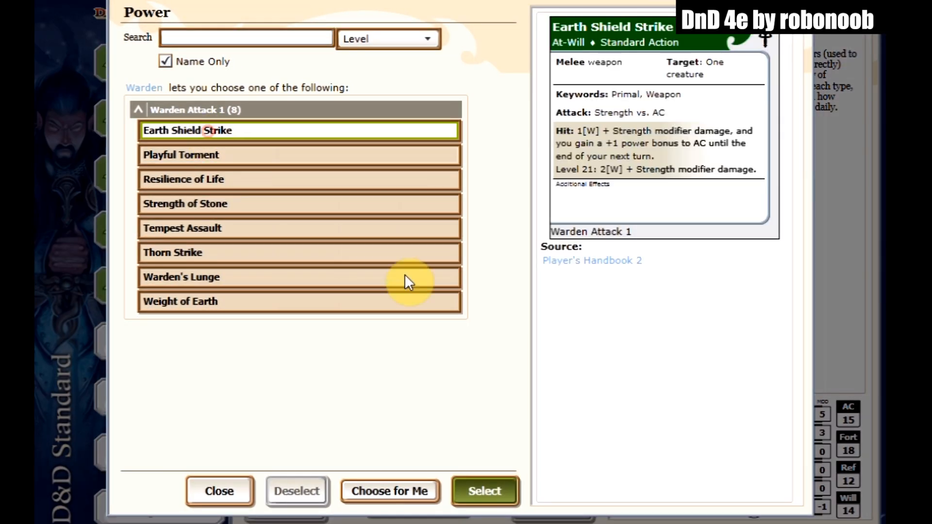
{"action": "left_click", "coordinate": [486, 490]}
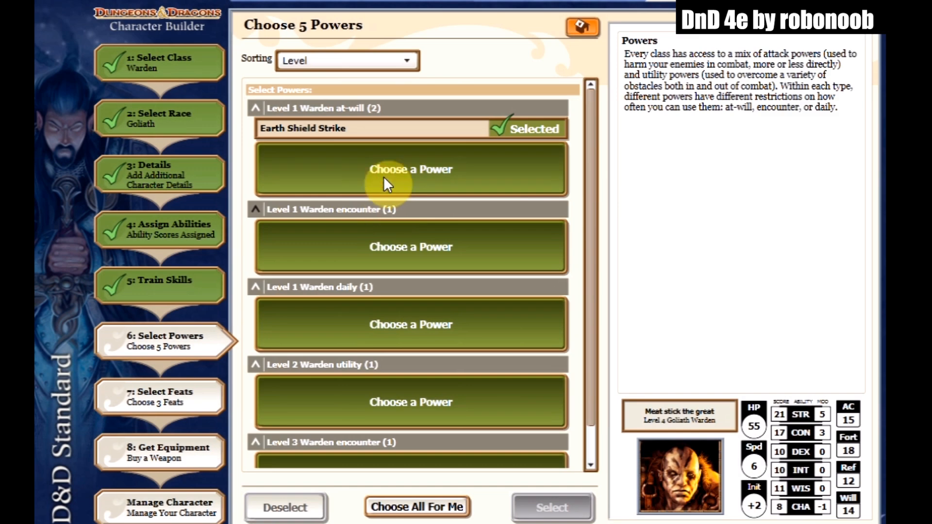
{"action": "left_click", "coordinate": [384, 175]}
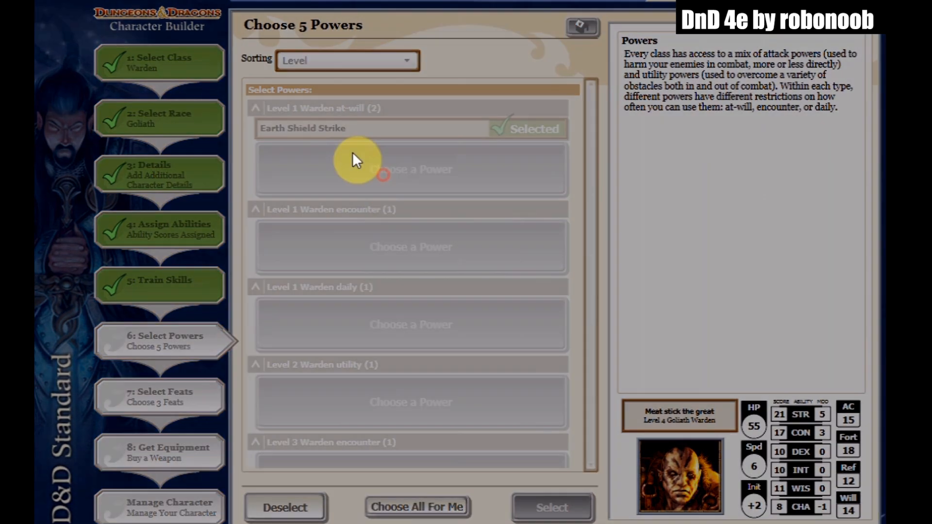
{"action": "left_click", "coordinate": [208, 274]}
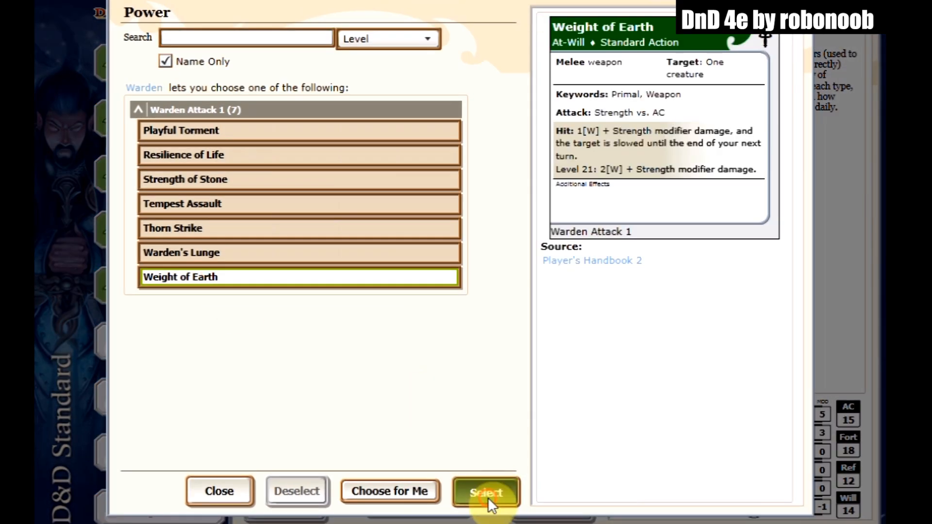
{"action": "left_click", "coordinate": [488, 494]}
Step: Examine Grasping Winds among the level 1 Warden encounter powers, and choose Roots of Stone for the slot
{"action": "left_click", "coordinate": [383, 206]}
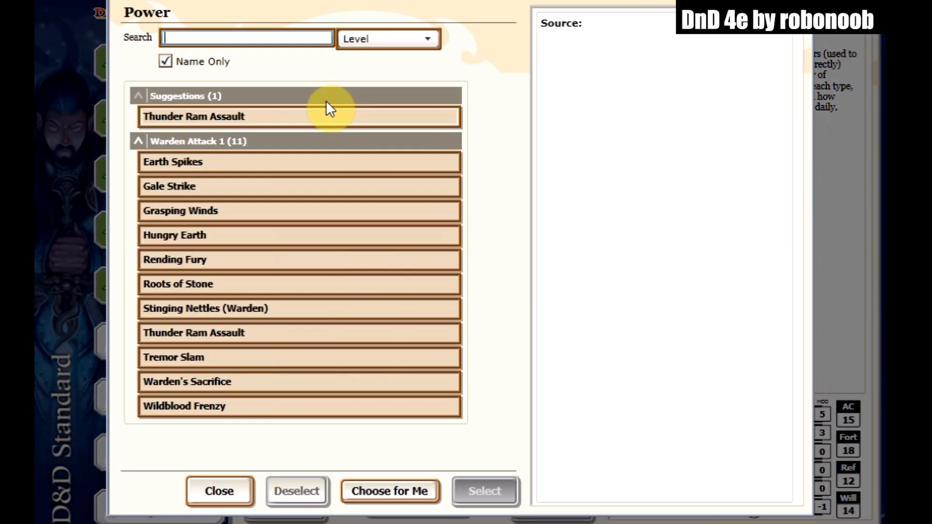
{"action": "left_click", "coordinate": [216, 209]}
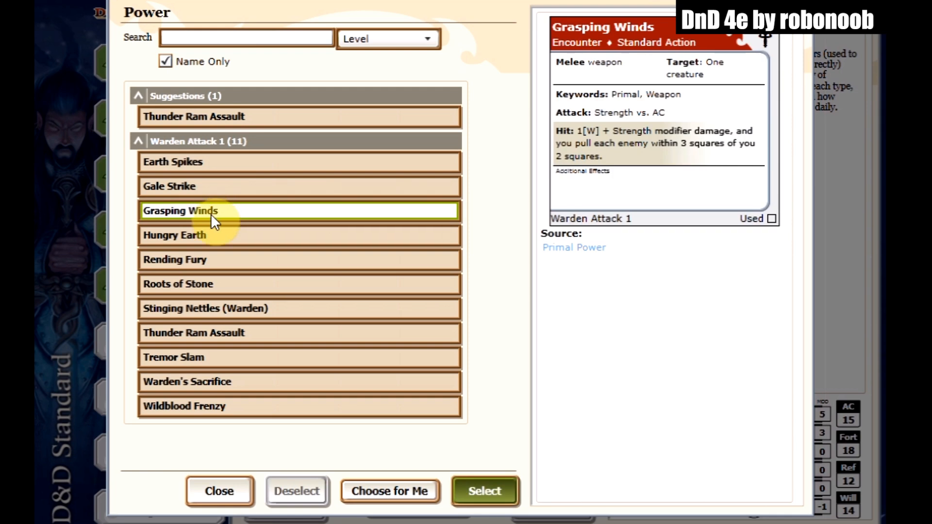
{"action": "left_click", "coordinate": [199, 284]}
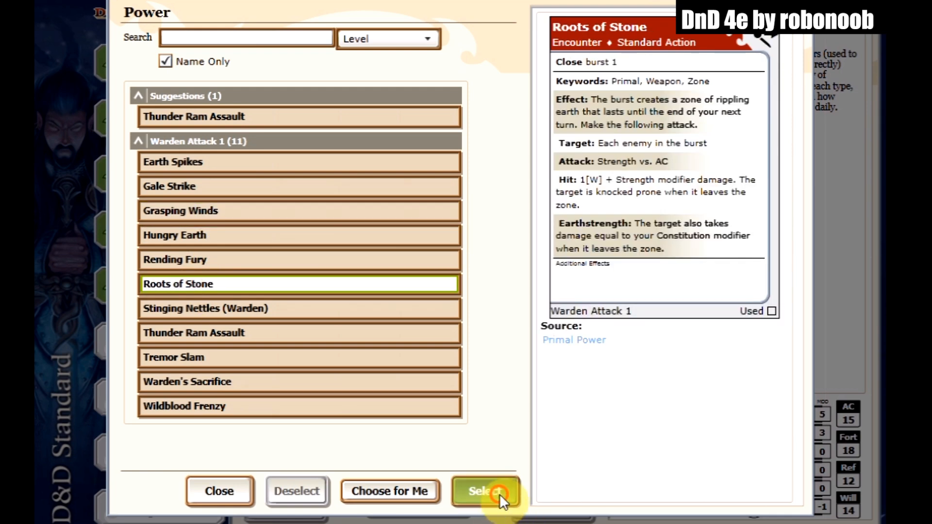
{"action": "left_click", "coordinate": [485, 492]}
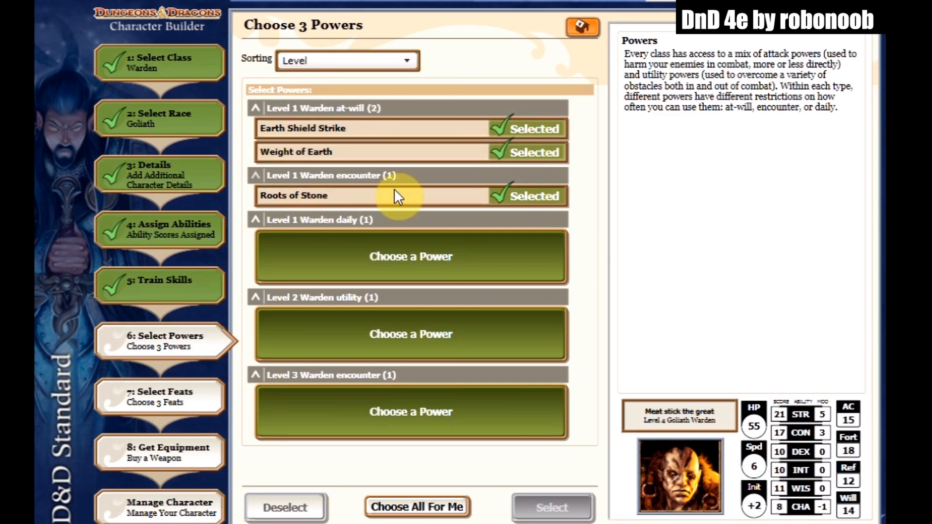
Step: Choose Form of Winter's Herald as the level 1 Warden daily power
{"action": "left_click", "coordinate": [365, 250]}
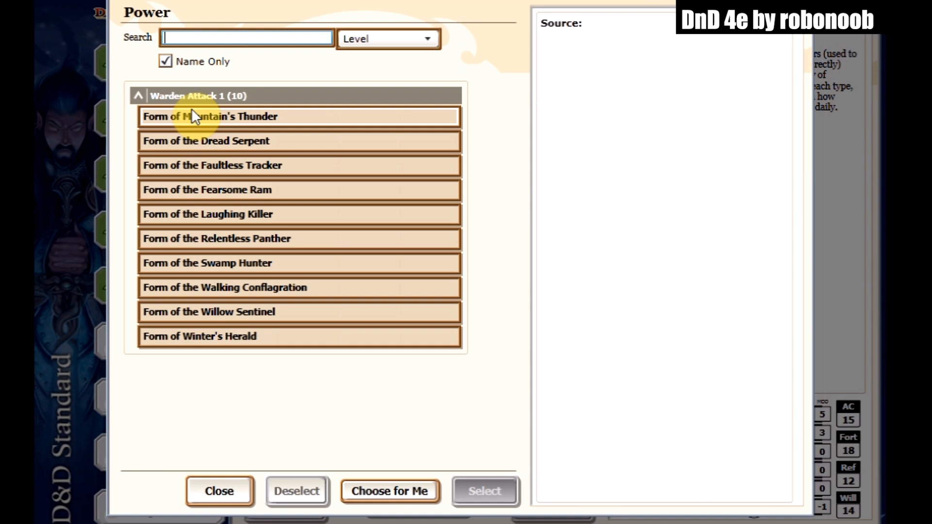
{"action": "left_click", "coordinate": [216, 335]}
{"action": "left_click", "coordinate": [485, 492]}
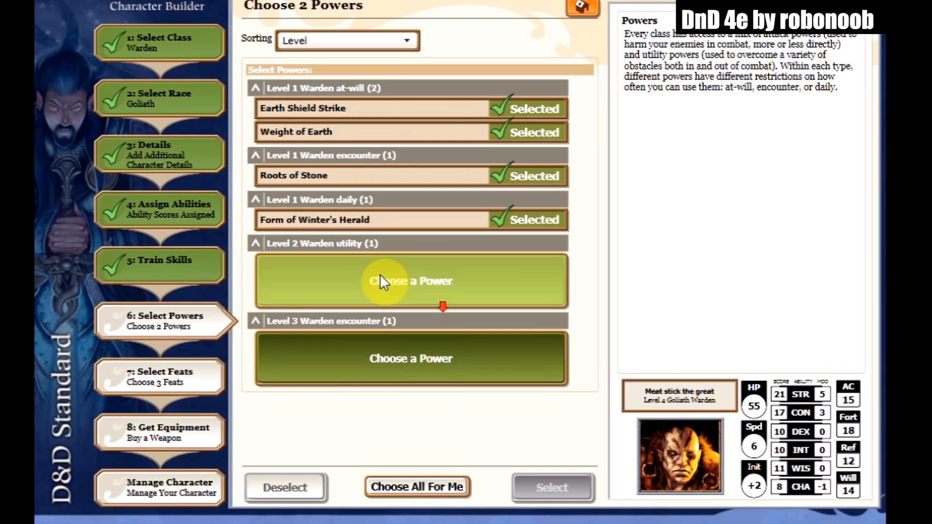
Step: Examine Guardian Thorns among the level 2 Warden utility powers, and choose Warding Touch for the slot
{"action": "left_click", "coordinate": [381, 280]}
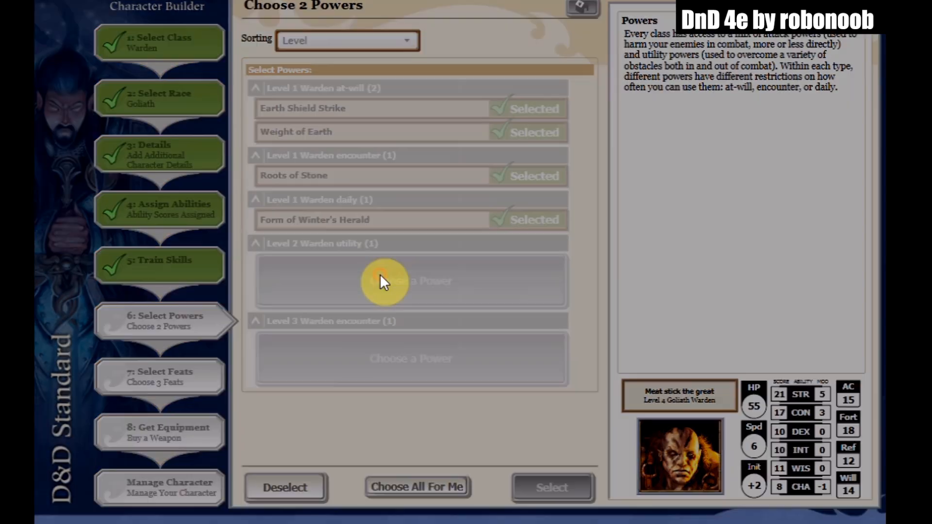
{"action": "scroll", "coordinate": [307, 292], "scroll_direction": "down", "scroll_amount": 3}
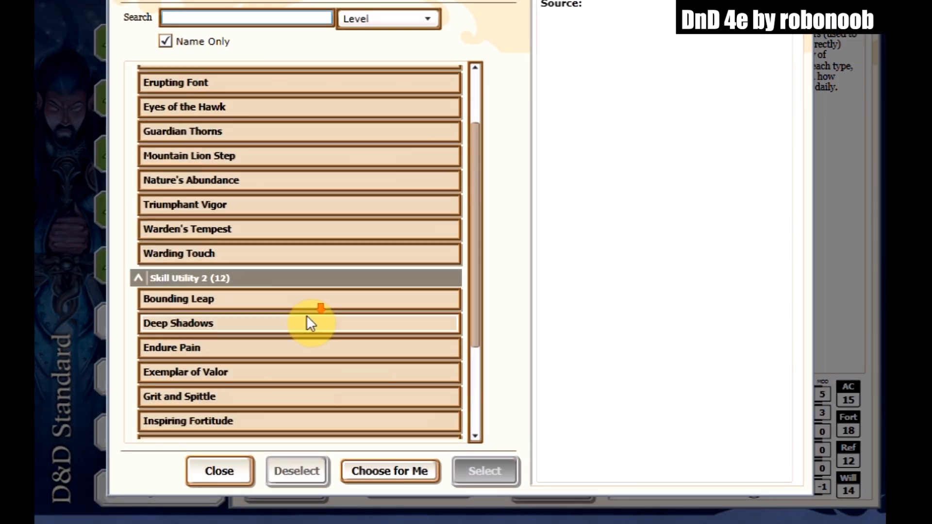
{"action": "scroll", "coordinate": [223, 188], "scroll_direction": "up", "scroll_amount": 3}
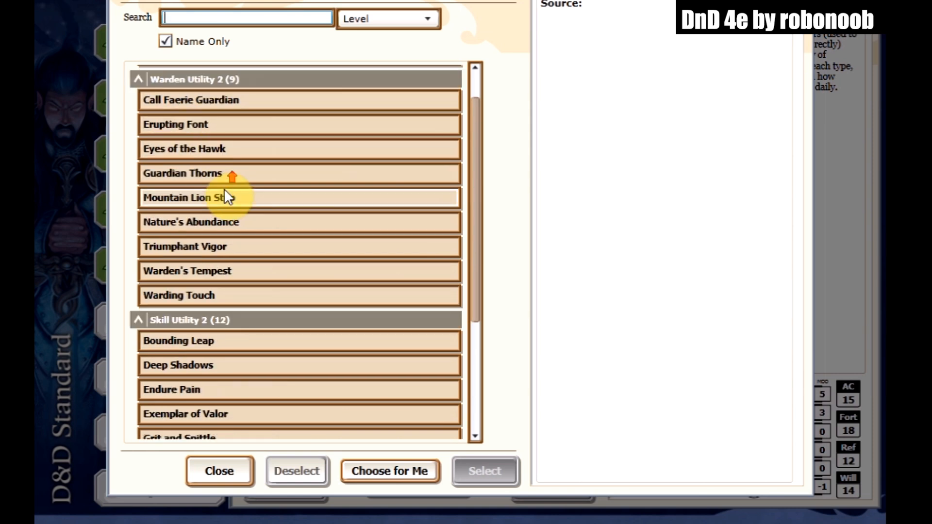
{"action": "left_click", "coordinate": [223, 190]}
{"action": "left_click", "coordinate": [223, 212]}
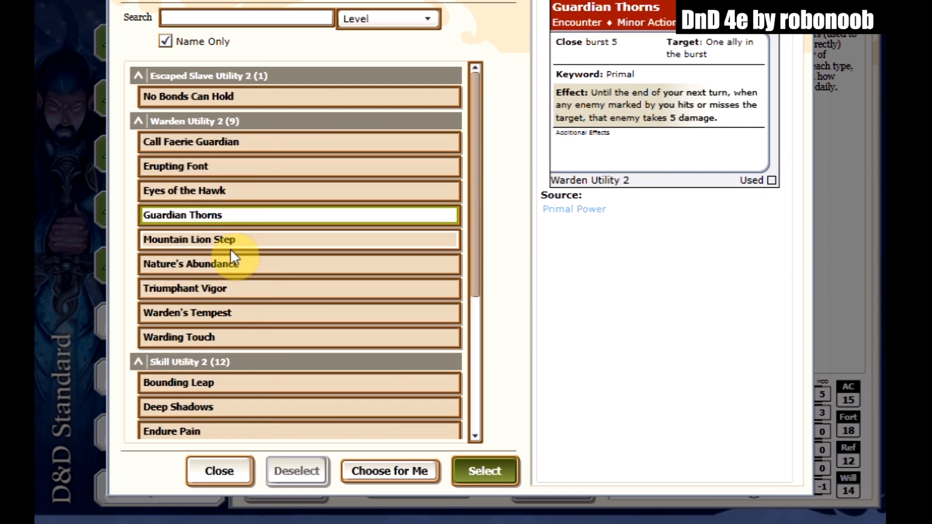
{"action": "left_click", "coordinate": [220, 336]}
{"action": "left_click", "coordinate": [481, 472]}
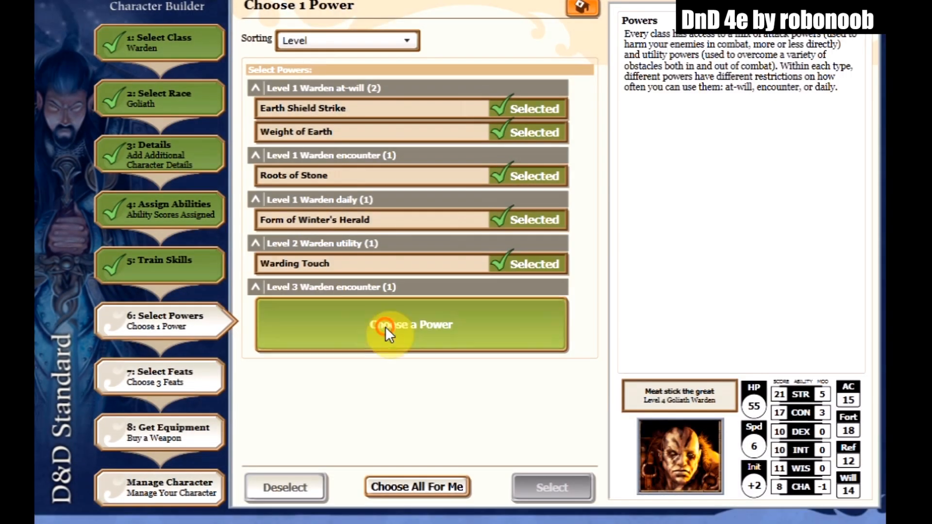
Step: Compare the level 3 encounter powers, including Repel the Siege and Earthgrasp Strike, choose Burst of Earth's Fury, and proceed to feat selection
{"action": "left_click", "coordinate": [385, 326]}
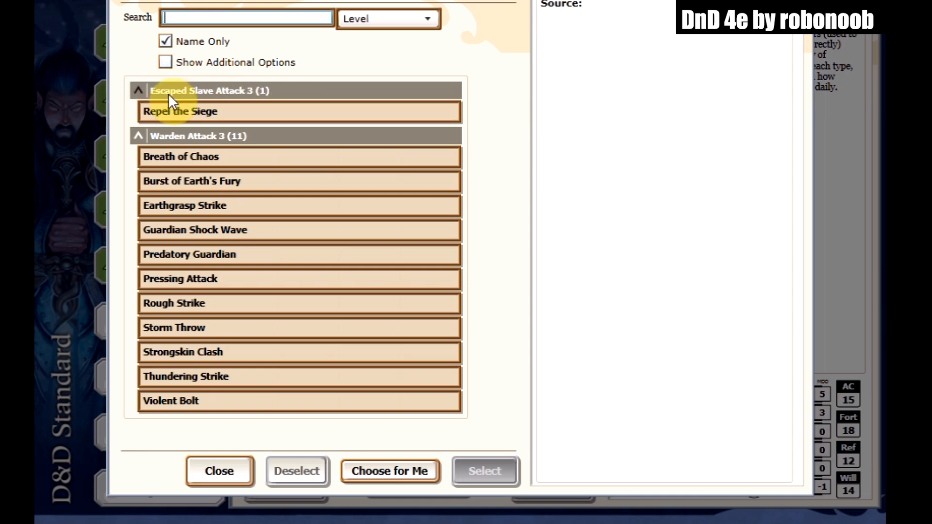
{"action": "left_click", "coordinate": [180, 112]}
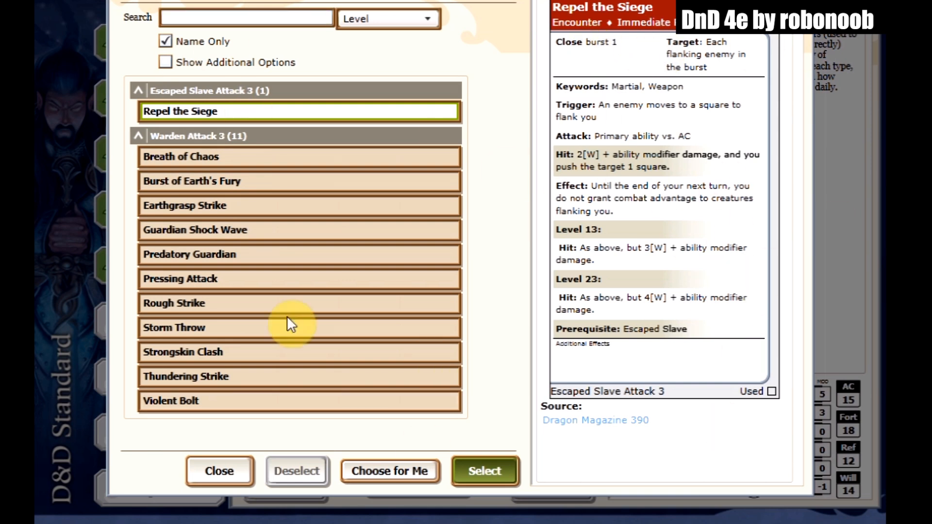
{"action": "left_click", "coordinate": [221, 233]}
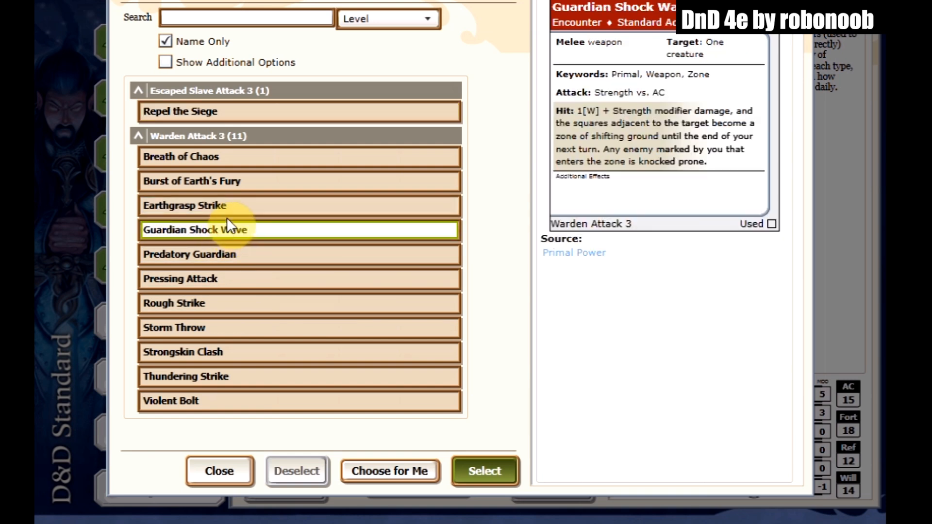
{"action": "left_click", "coordinate": [230, 209]}
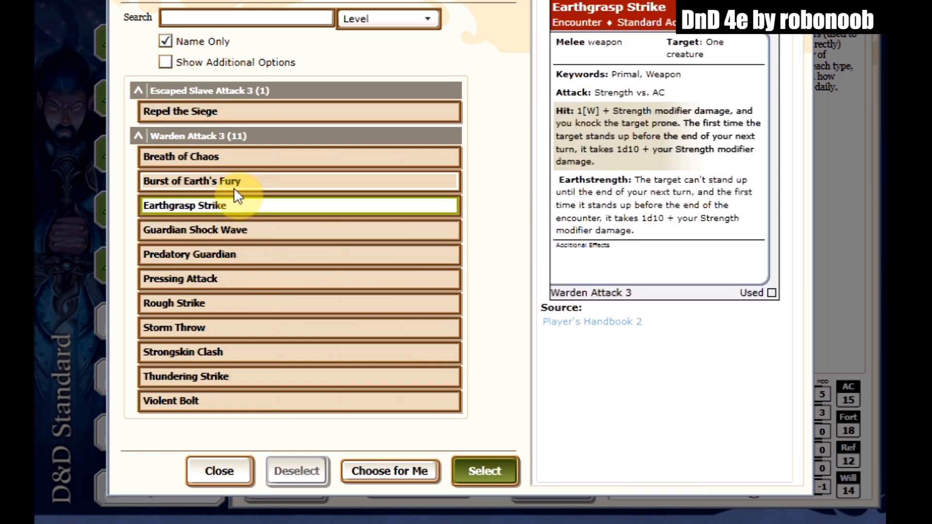
{"action": "left_click", "coordinate": [234, 186]}
{"action": "left_click", "coordinate": [483, 479]}
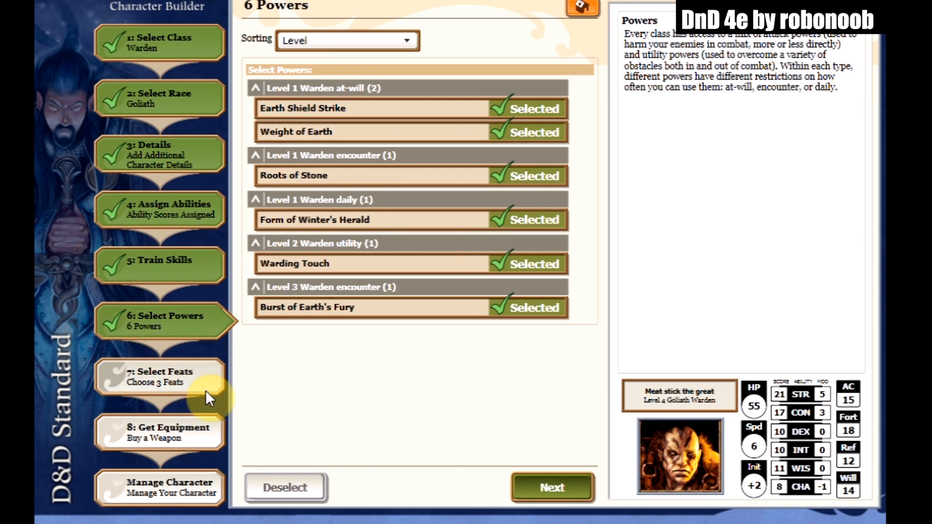
{"action": "left_click", "coordinate": [563, 489]}
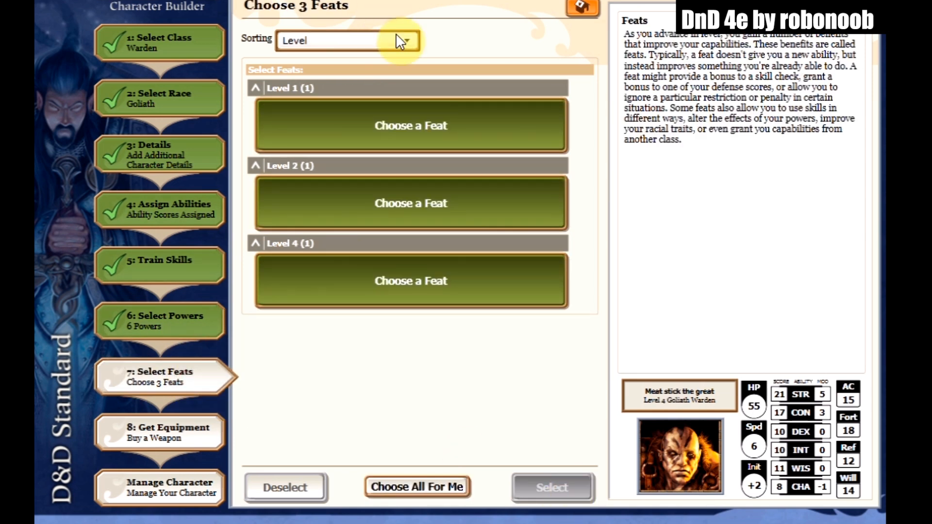
Step: Choose Toughness from the suggested feats as the level 1 feat
{"action": "left_click", "coordinate": [399, 130]}
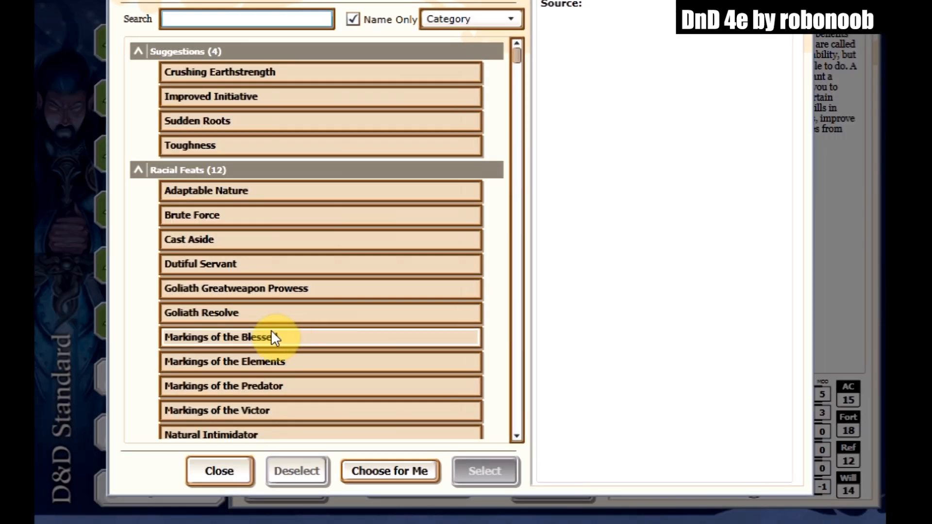
{"action": "scroll", "coordinate": [269, 340], "scroll_direction": "down", "scroll_amount": 3}
{"action": "scroll", "coordinate": [267, 341], "scroll_direction": "up", "scroll_amount": 3}
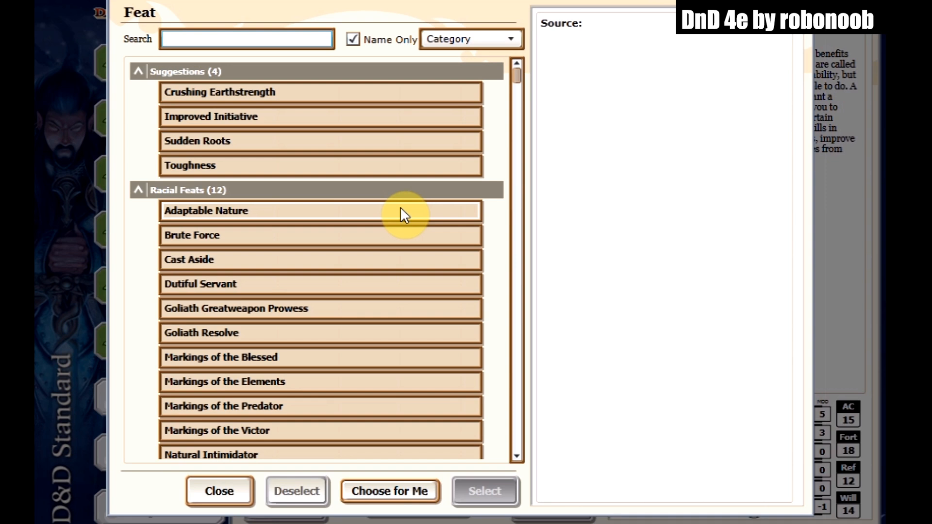
{"action": "left_click", "coordinate": [264, 170]}
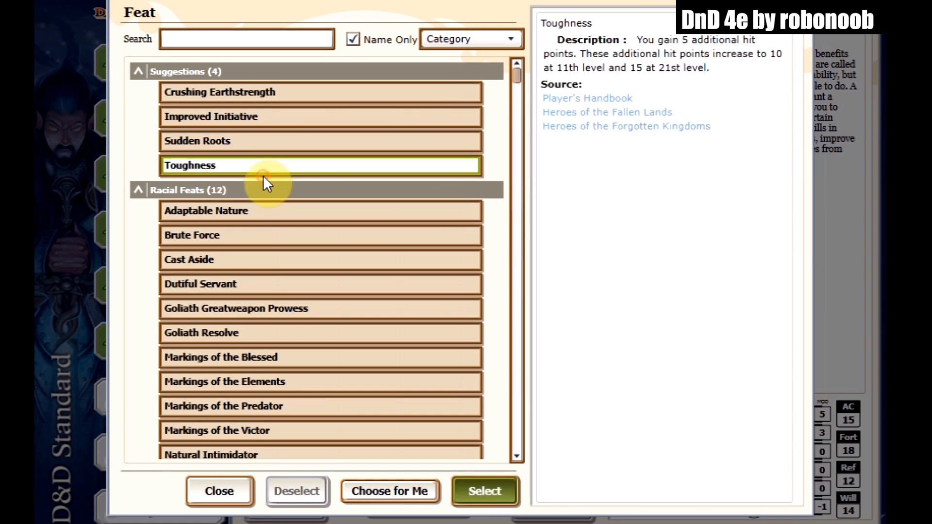
{"action": "left_click", "coordinate": [482, 490]}
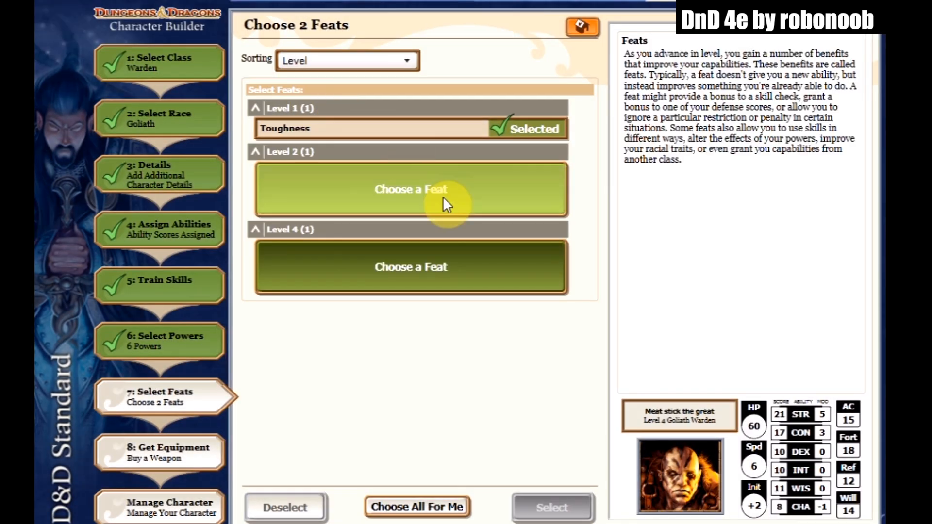
Step: For the level 2 feat, collapse the feat categories from Suggestions through Dragonmark Feats to reach the Armor Training Feats
{"action": "left_click", "coordinate": [351, 194]}
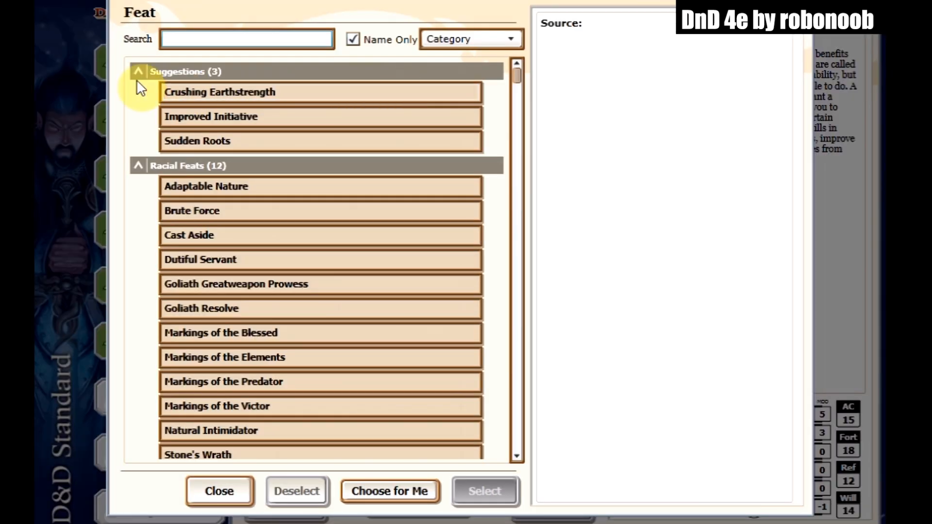
{"action": "left_click", "coordinate": [138, 73]}
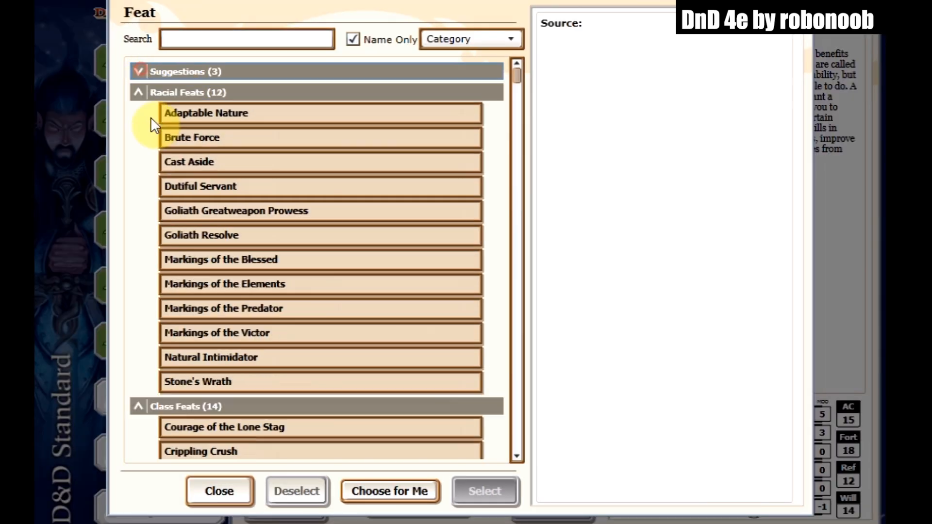
{"action": "left_click", "coordinate": [138, 95]}
{"action": "left_click", "coordinate": [138, 115]}
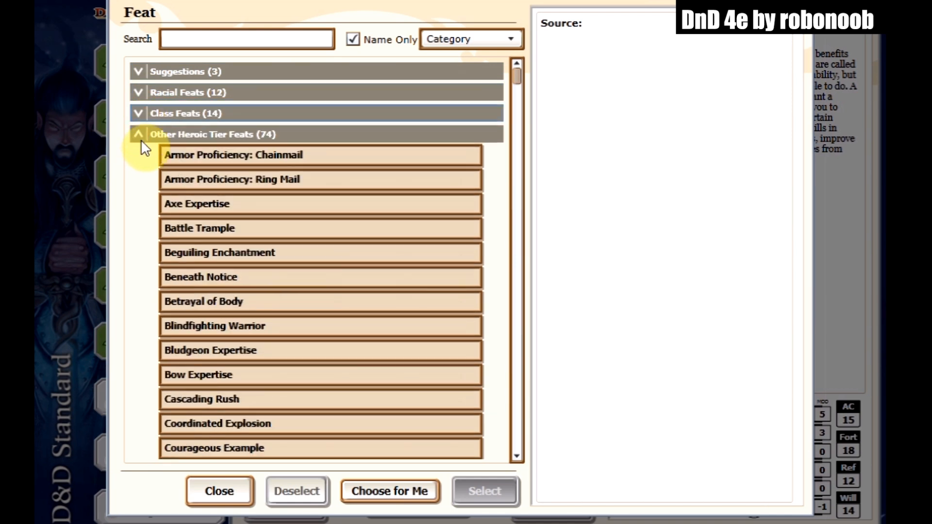
{"action": "left_click", "coordinate": [140, 136]}
{"action": "left_click", "coordinate": [141, 157]}
{"action": "left_click", "coordinate": [139, 156]}
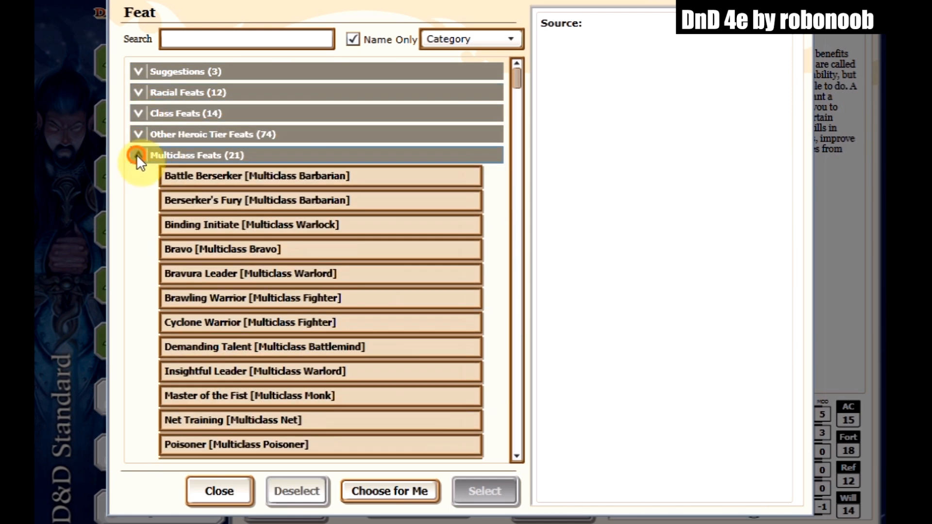
{"action": "left_click", "coordinate": [138, 156]}
{"action": "left_click", "coordinate": [139, 177]}
{"action": "left_click", "coordinate": [138, 198]}
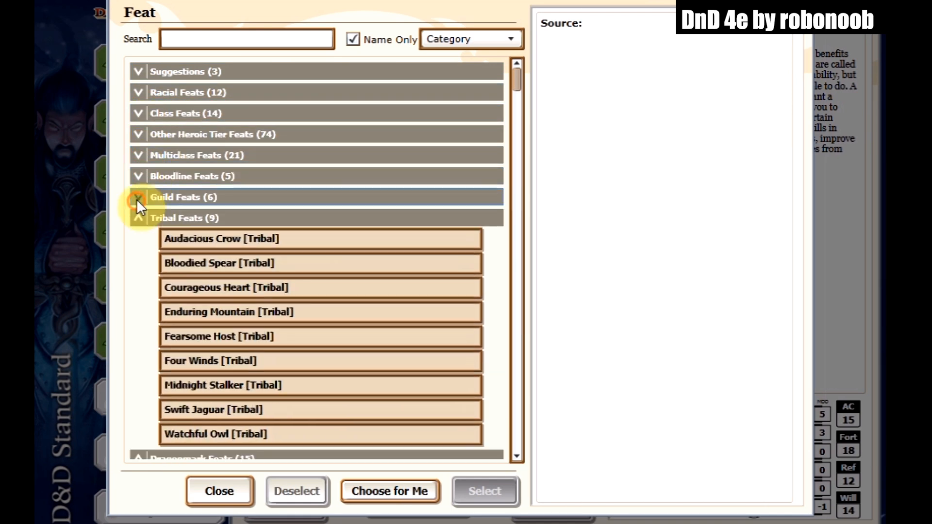
{"action": "left_click", "coordinate": [135, 217]}
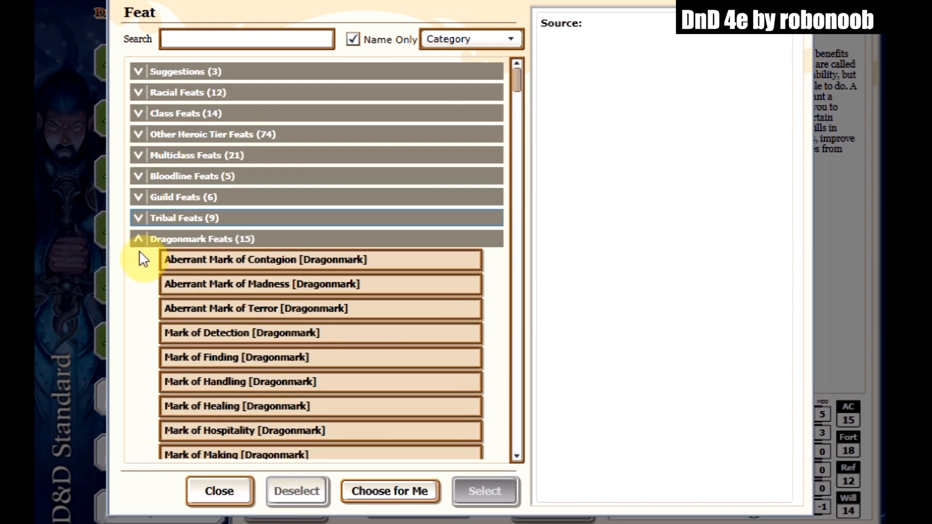
{"action": "left_click", "coordinate": [139, 238]}
{"action": "scroll", "coordinate": [189, 259], "scroll_direction": "down", "scroll_amount": 3}
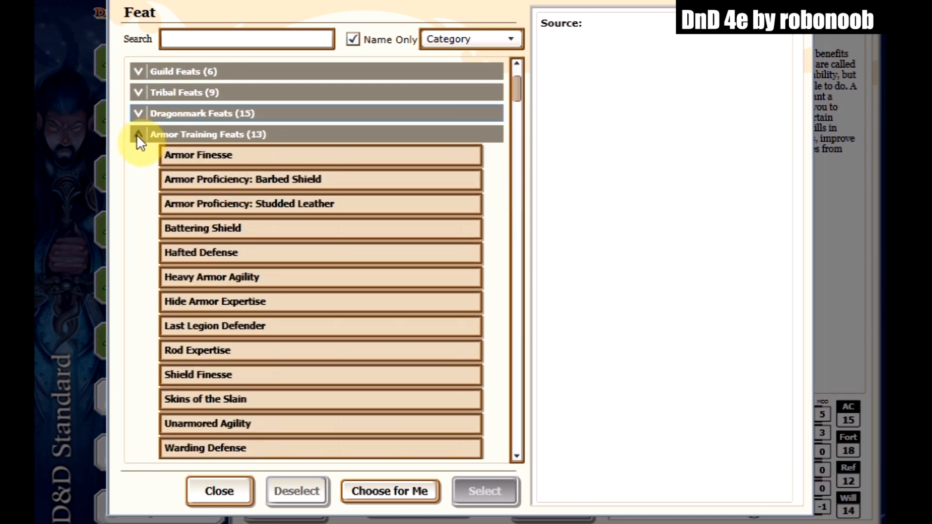
Step: Examine the Barbed Shield and Studded Leather proficiencies, and choose Armor Proficiency: Ring Mail from Other Heroic Tier Feats as the level 2 feat
{"action": "left_click", "coordinate": [226, 180]}
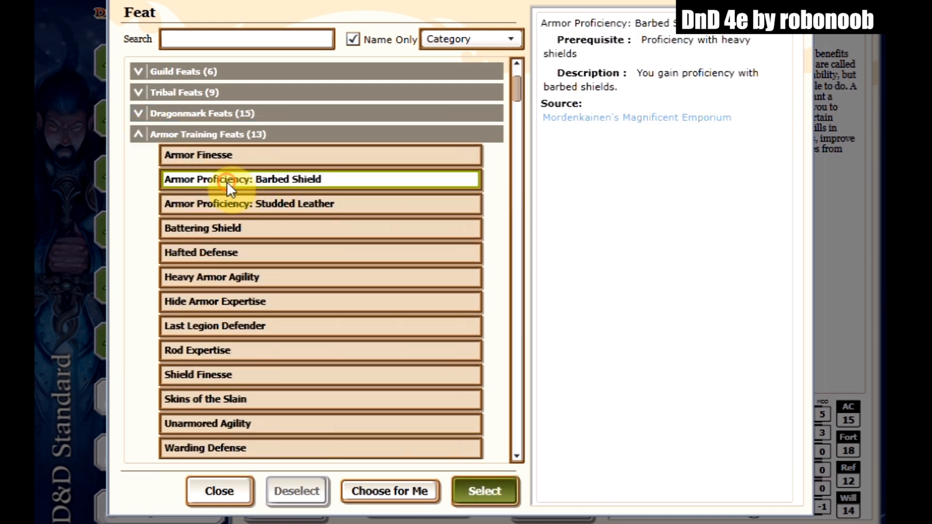
{"action": "left_click", "coordinate": [280, 203]}
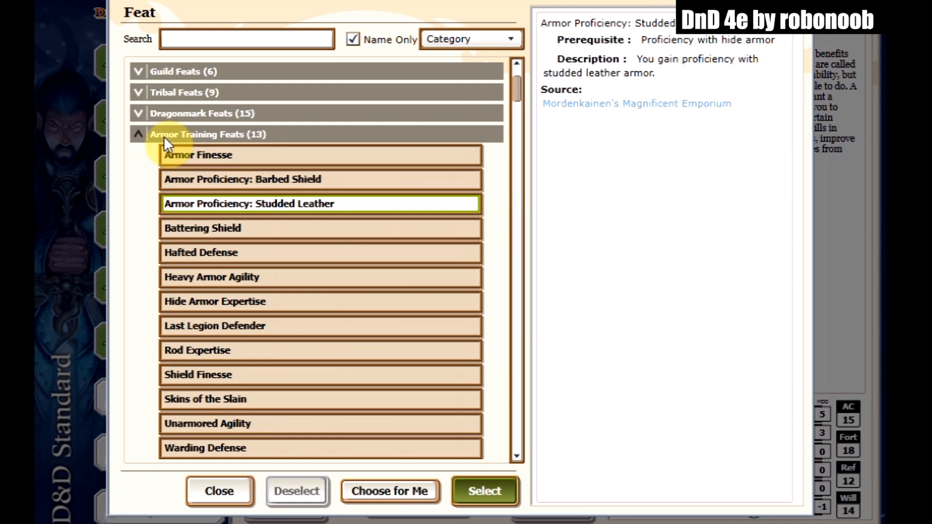
{"action": "scroll", "coordinate": [151, 135], "scroll_direction": "up", "scroll_amount": 3}
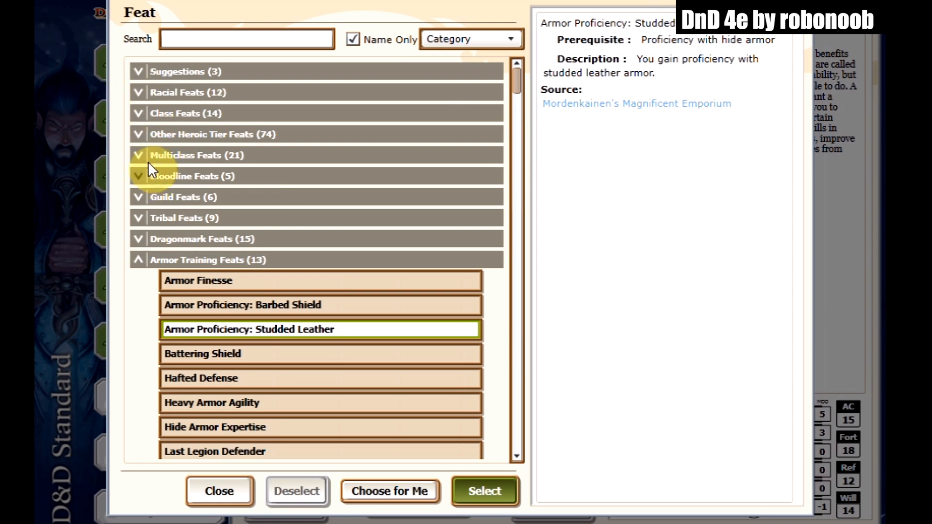
{"action": "left_click", "coordinate": [141, 135]}
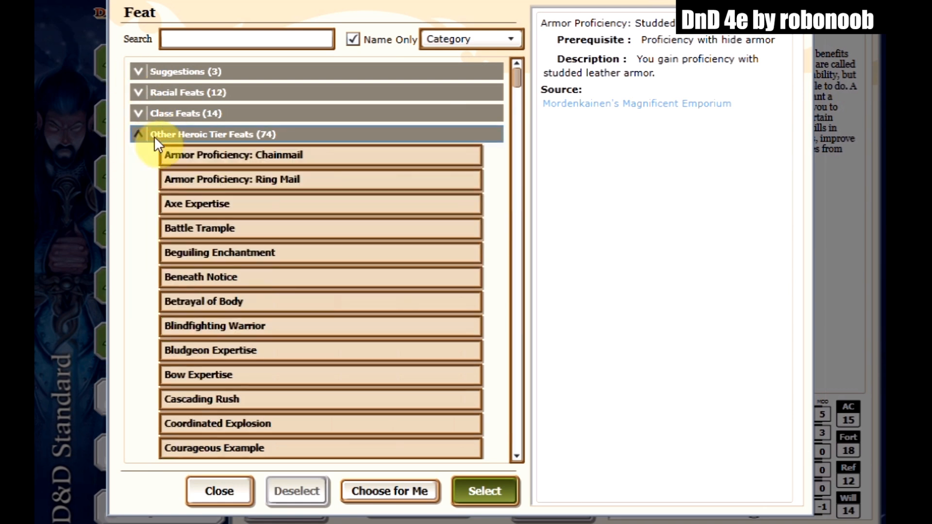
{"action": "left_click", "coordinate": [244, 163]}
{"action": "left_click", "coordinate": [243, 174]}
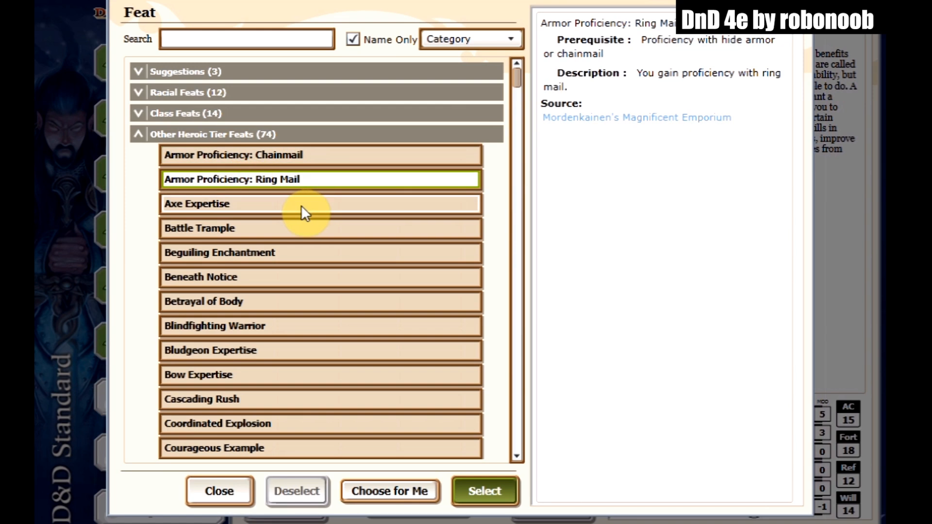
{"action": "left_click", "coordinate": [492, 488]}
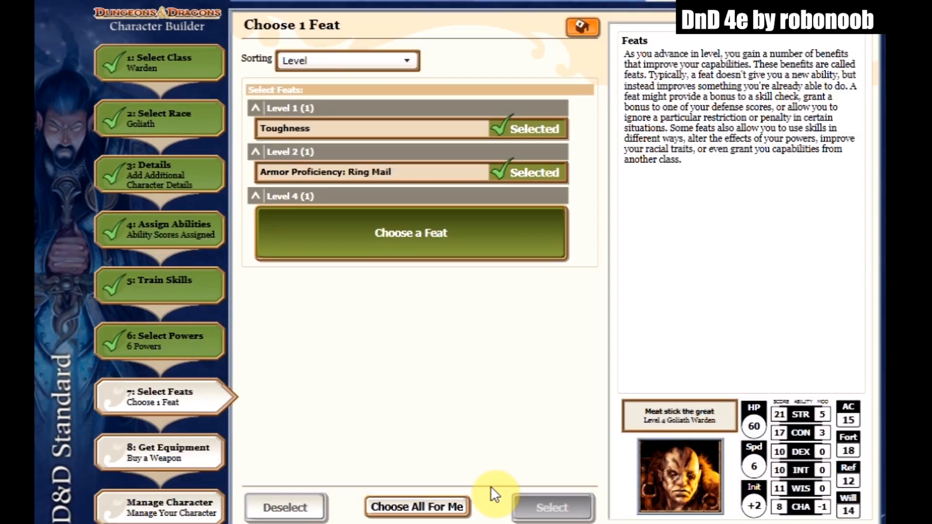
Step: Review the descriptions of the selected Toughness and Armor Proficiency: Ring Mail feats
{"action": "left_click", "coordinate": [351, 171]}
{"action": "left_click", "coordinate": [354, 136]}
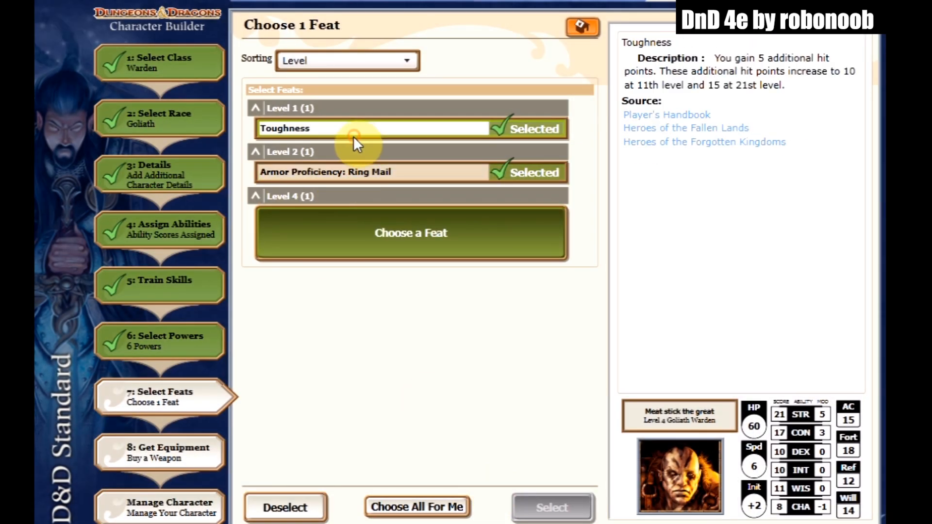
{"action": "left_click", "coordinate": [350, 172]}
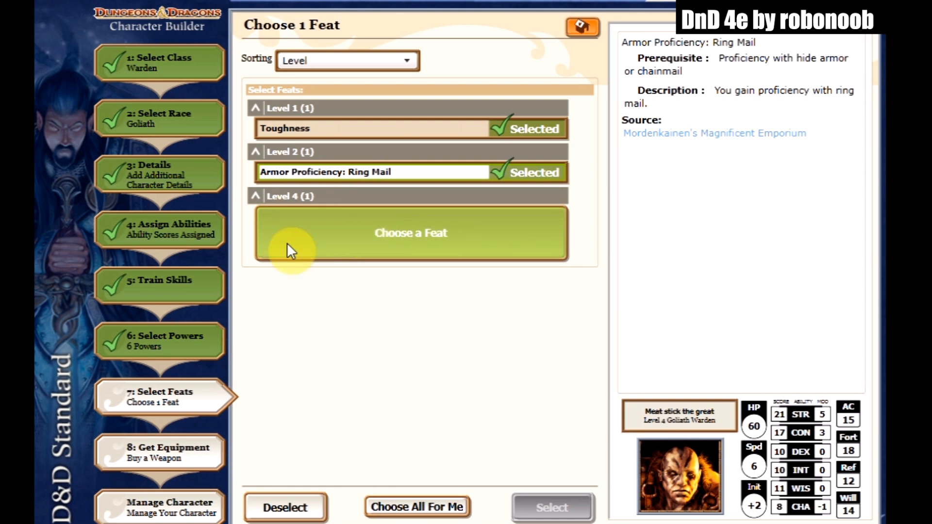
Step: Open the level 4 feat choice and collapse the categories from Suggestions through Armor Training Feats
{"action": "left_click", "coordinate": [419, 233]}
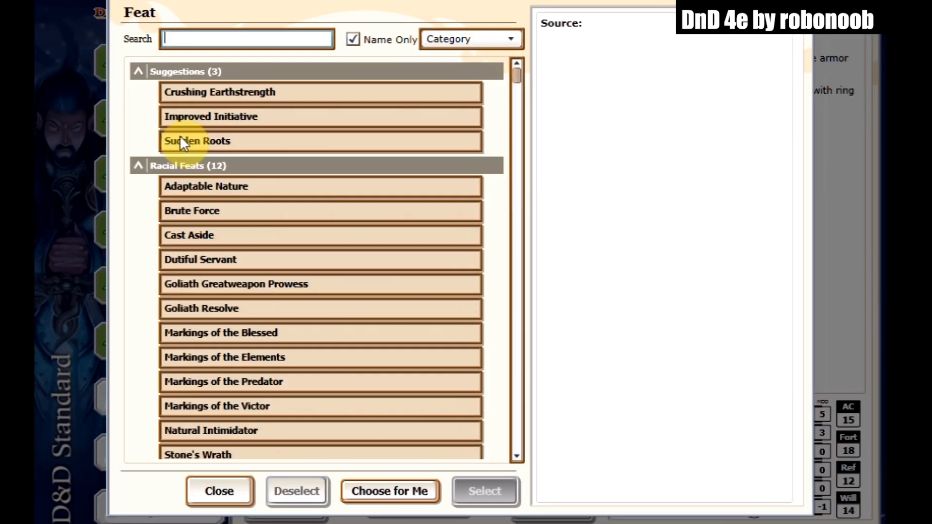
{"action": "left_click", "coordinate": [139, 71]}
{"action": "left_click", "coordinate": [137, 92]}
{"action": "left_click", "coordinate": [138, 113]}
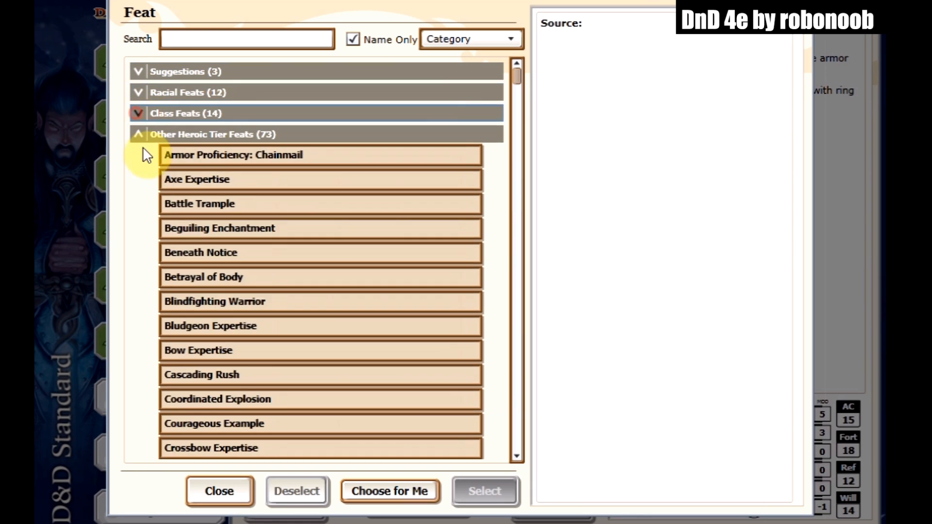
{"action": "left_click", "coordinate": [138, 135]}
{"action": "left_click", "coordinate": [139, 155]}
{"action": "left_click", "coordinate": [139, 176]}
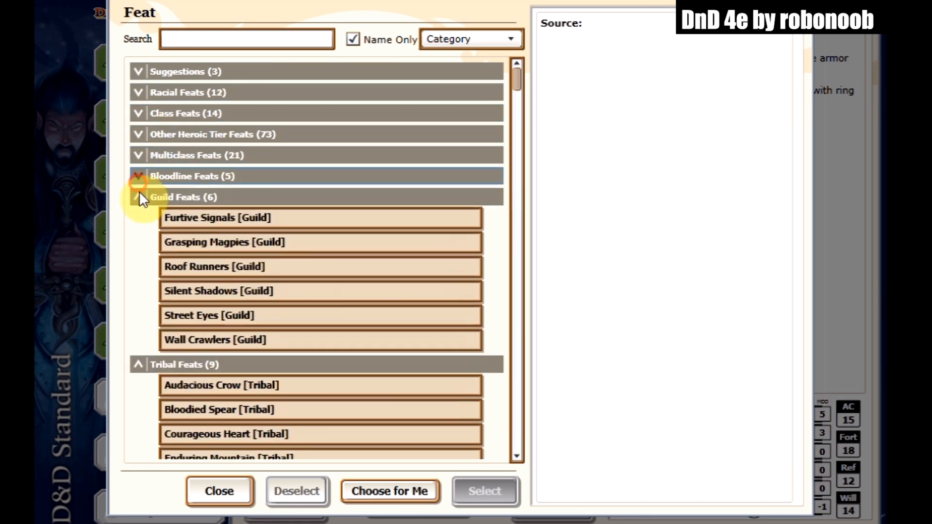
{"action": "left_click", "coordinate": [137, 196]}
{"action": "left_click", "coordinate": [140, 218]}
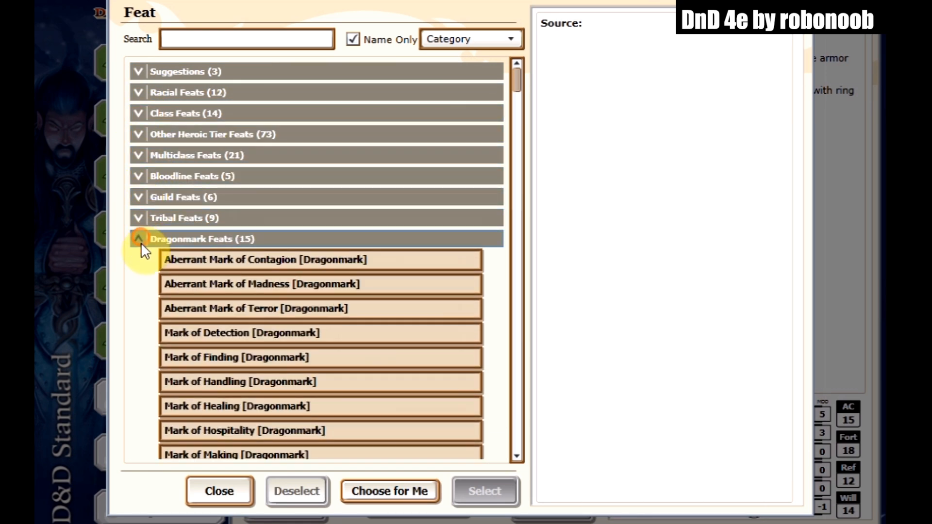
{"action": "left_click", "coordinate": [140, 240]}
{"action": "left_click", "coordinate": [139, 260]}
Step: Collapse the Enduring Stamina Feats, Implement Expertise, and Learning and Lore categories
{"action": "scroll", "coordinate": [152, 335], "scroll_direction": "down", "scroll_amount": 1}
{"action": "scroll", "coordinate": [152, 335], "scroll_direction": "down", "scroll_amount": 2}
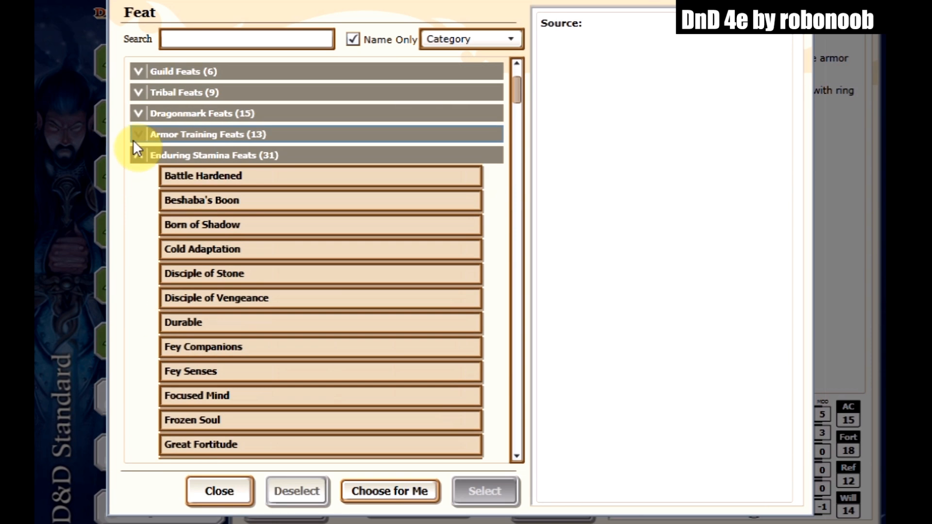
{"action": "left_click", "coordinate": [135, 153]}
{"action": "scroll", "coordinate": [159, 216], "scroll_direction": "down", "scroll_amount": 3}
{"action": "scroll", "coordinate": [160, 209], "scroll_direction": "up", "scroll_amount": 5}
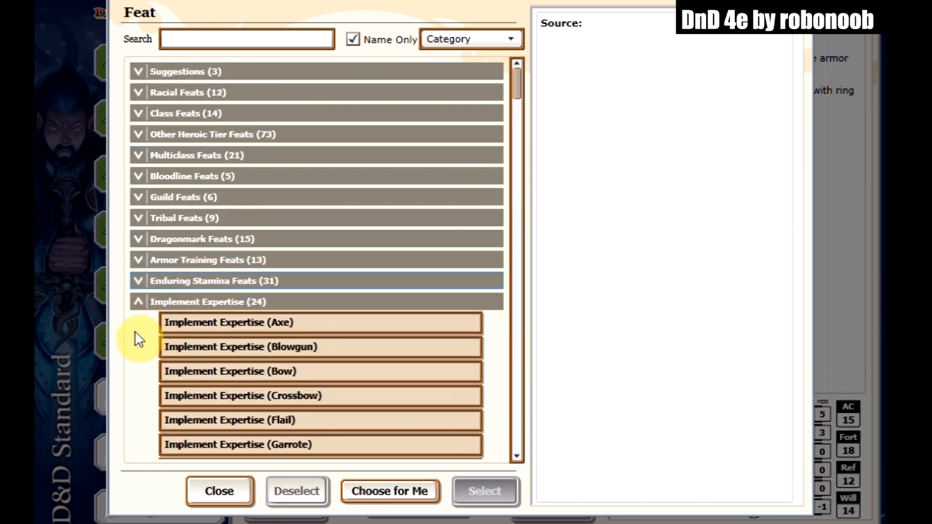
{"action": "left_click", "coordinate": [135, 304]}
{"action": "scroll", "coordinate": [170, 349], "scroll_direction": "down", "scroll_amount": 2}
{"action": "left_click", "coordinate": [139, 235]}
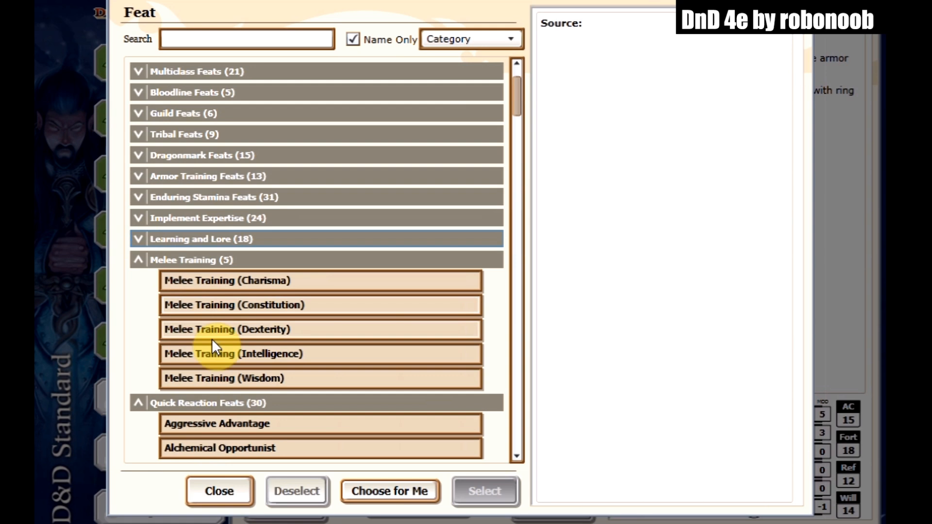
Step: Collapse Melee Training and look through the Quick Reaction Feats
{"action": "scroll", "coordinate": [146, 292], "scroll_direction": "down", "scroll_amount": 2}
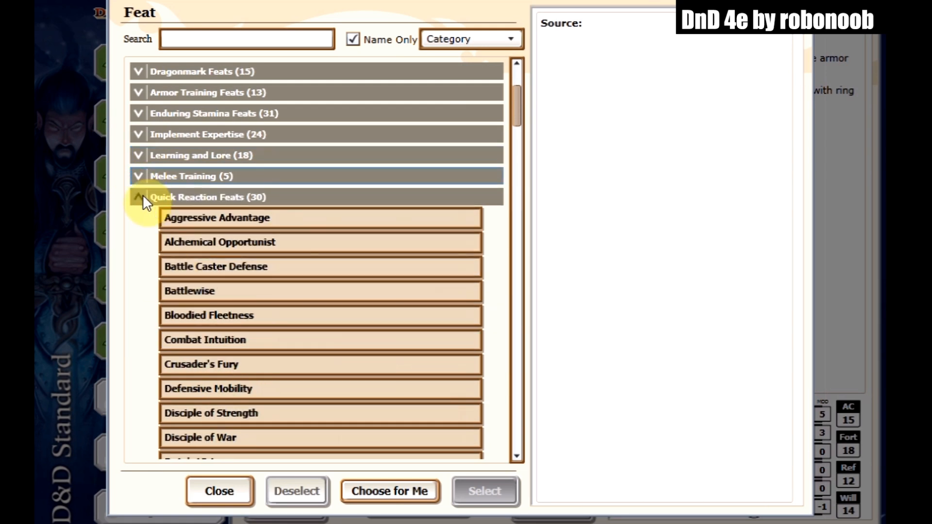
{"action": "scroll", "coordinate": [251, 272], "scroll_direction": "down", "scroll_amount": 8}
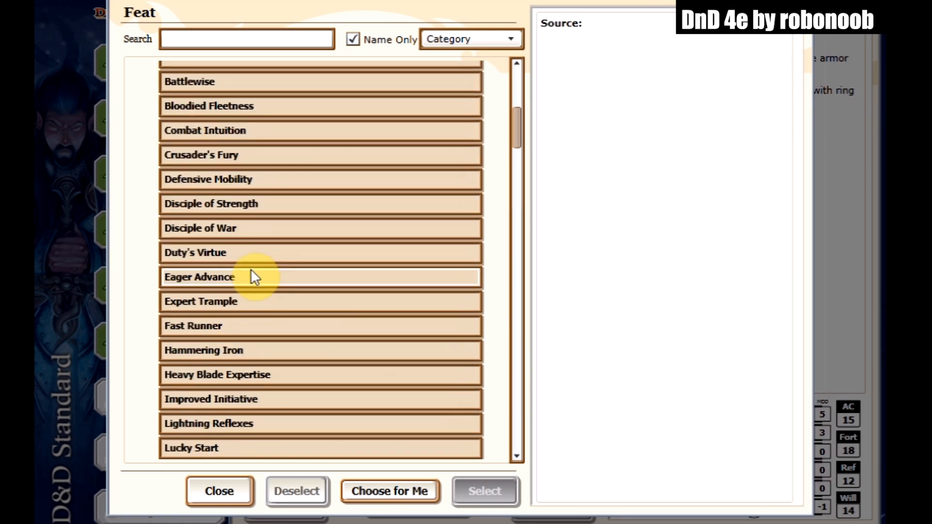
{"action": "scroll", "coordinate": [250, 269], "scroll_direction": "down", "scroll_amount": 7}
{"action": "scroll", "coordinate": [254, 275], "scroll_direction": "up", "scroll_amount": 17}
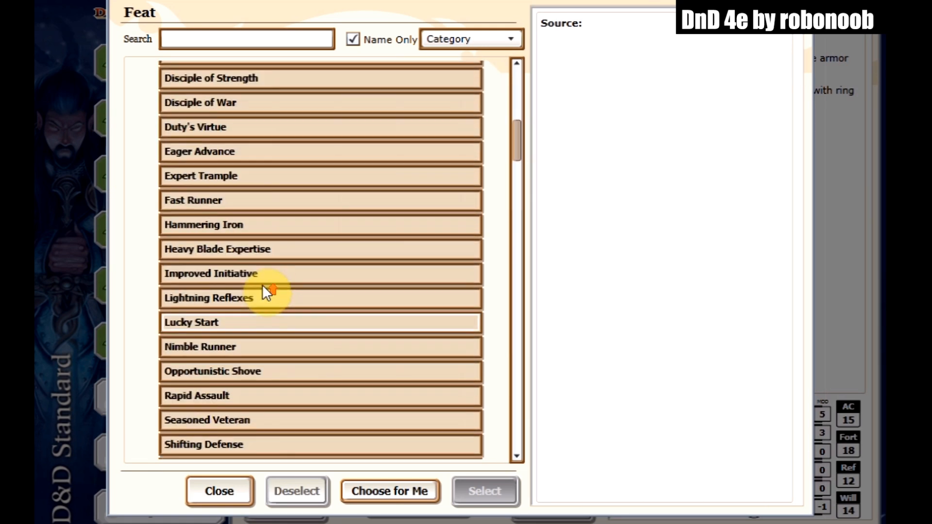
{"action": "scroll", "coordinate": [157, 130], "scroll_direction": "up", "scroll_amount": 5}
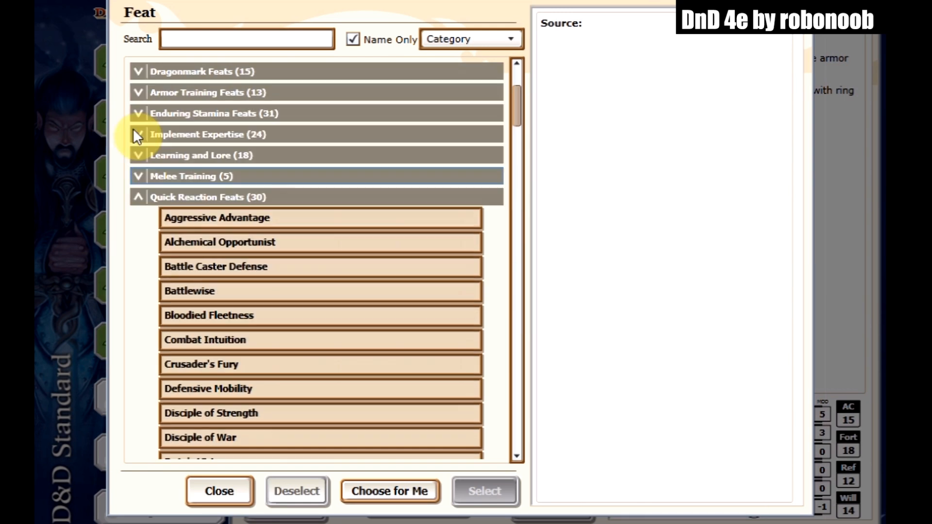
Step: Collapse the Quick Reaction Feats, Skill Focus, Skill Training, and Steadfast Willpower categories
{"action": "left_click", "coordinate": [137, 196]}
{"action": "left_click", "coordinate": [137, 217]}
{"action": "left_click", "coordinate": [139, 240]}
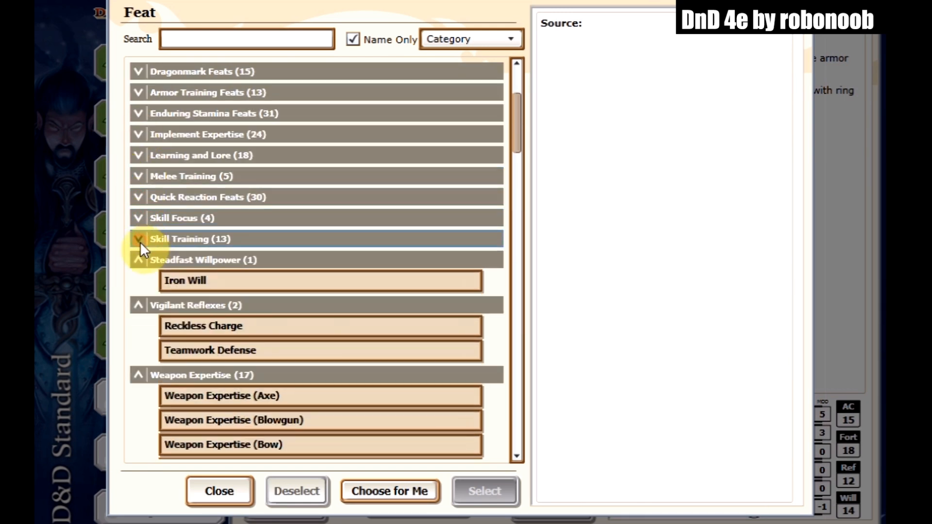
{"action": "left_click", "coordinate": [138, 261]}
Step: Collapse the Vigilant Reflexes, Weapon Expertise, Weapon Focus, and Weapon Proficiency categories
{"action": "scroll", "coordinate": [179, 310], "scroll_direction": "down", "scroll_amount": 3}
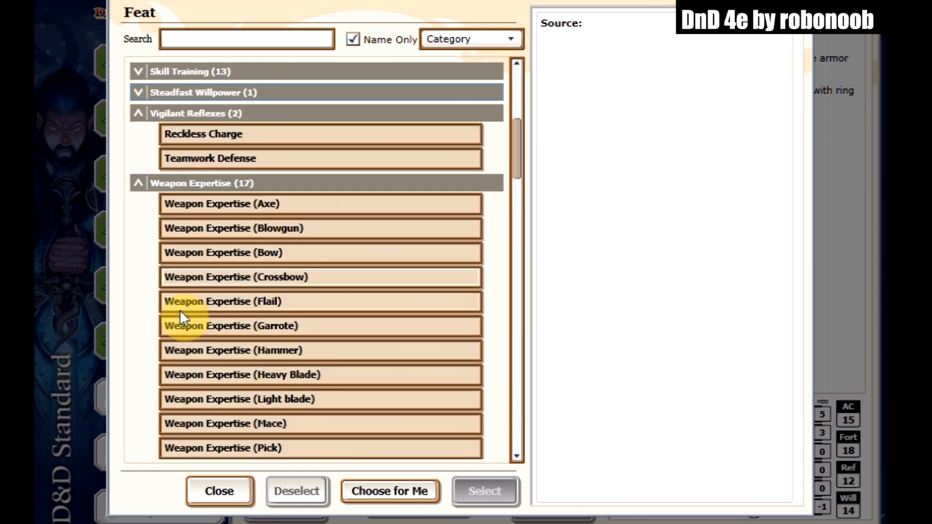
{"action": "scroll", "coordinate": [180, 310], "scroll_direction": "up", "scroll_amount": 3}
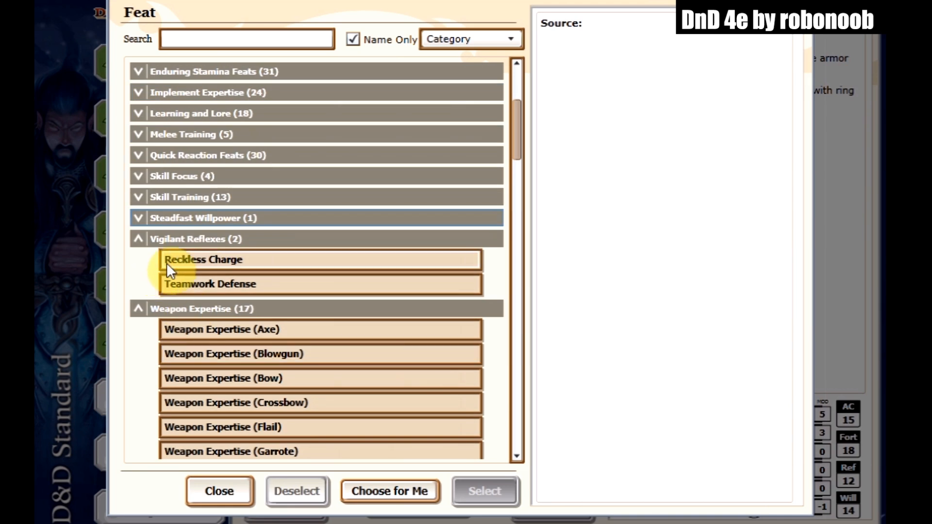
{"action": "left_click", "coordinate": [138, 238]}
{"action": "left_click", "coordinate": [135, 256]}
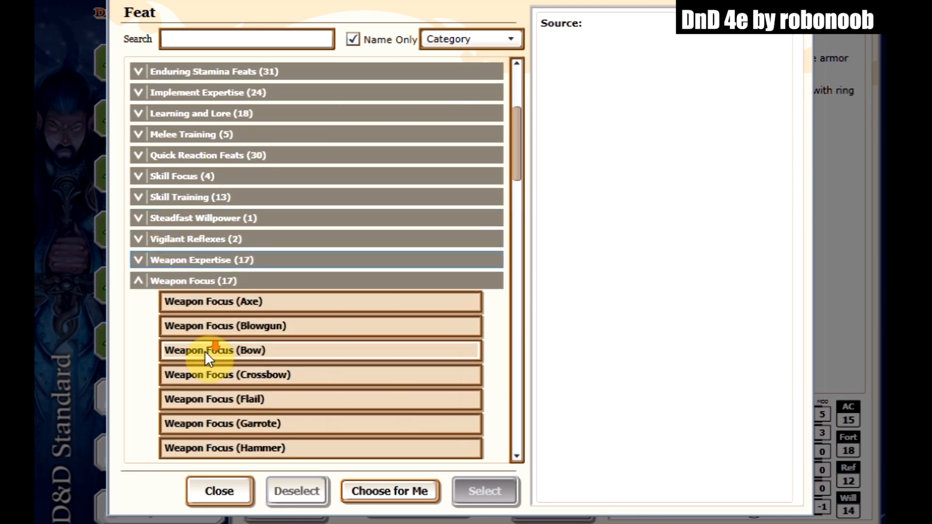
{"action": "scroll", "coordinate": [205, 351], "scroll_direction": "down", "scroll_amount": 3}
{"action": "left_click", "coordinate": [137, 154]}
{"action": "left_click", "coordinate": [138, 180]}
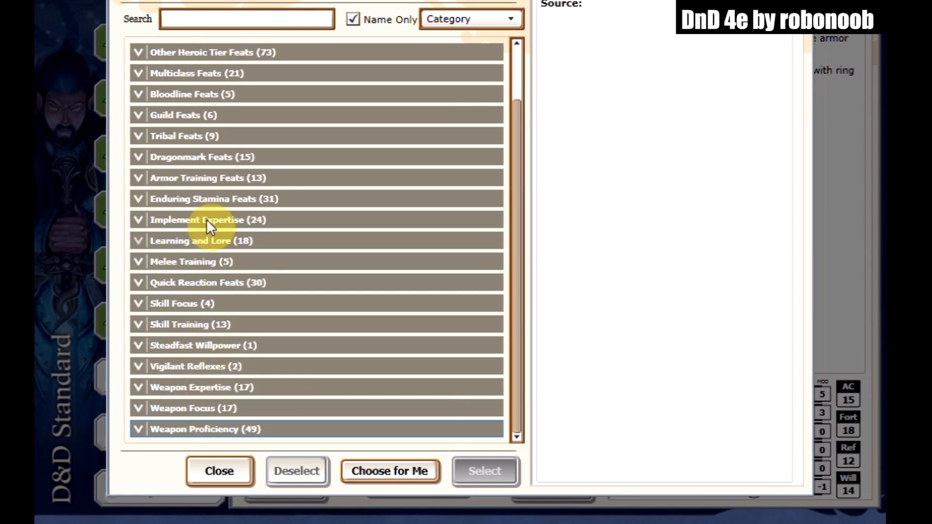
Step: Choose Warding Defense from the Armor Training Feats as the level 4 feat
{"action": "left_click", "coordinate": [208, 178]}
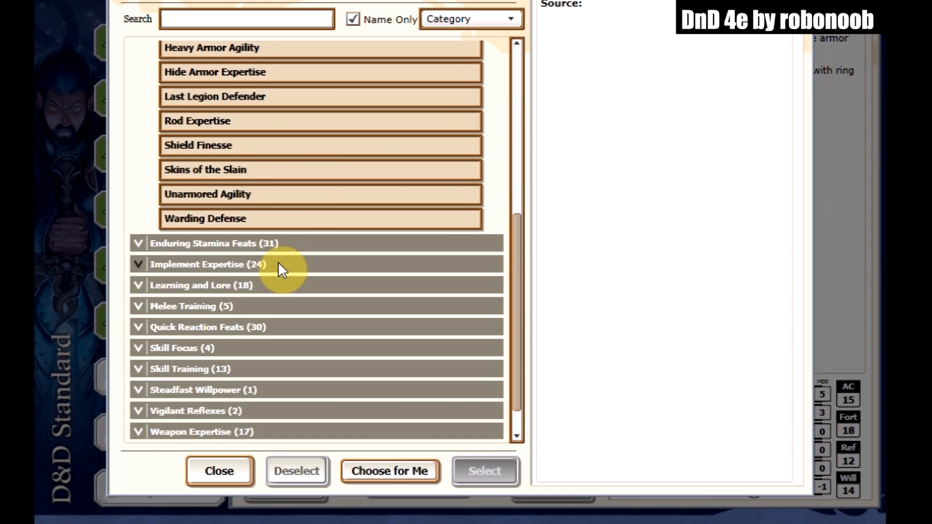
{"action": "left_click", "coordinate": [194, 212]}
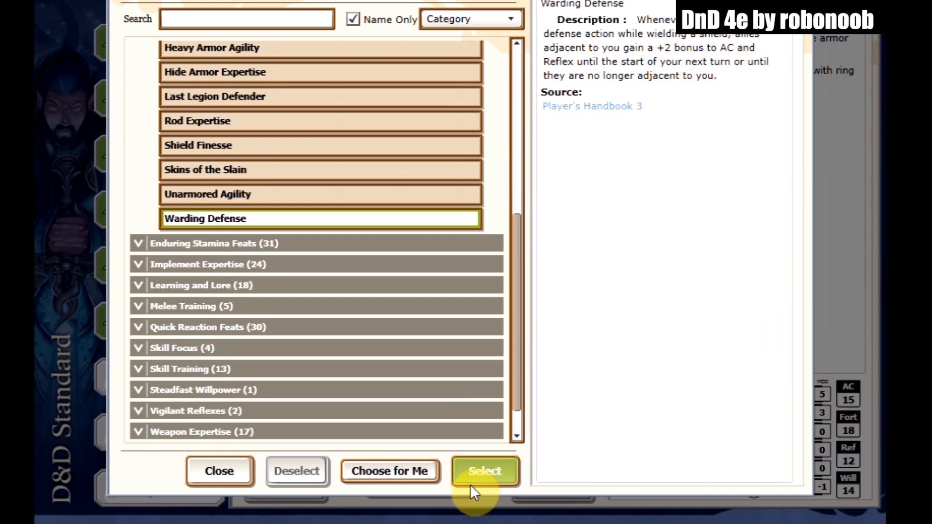
{"action": "left_click", "coordinate": [486, 464]}
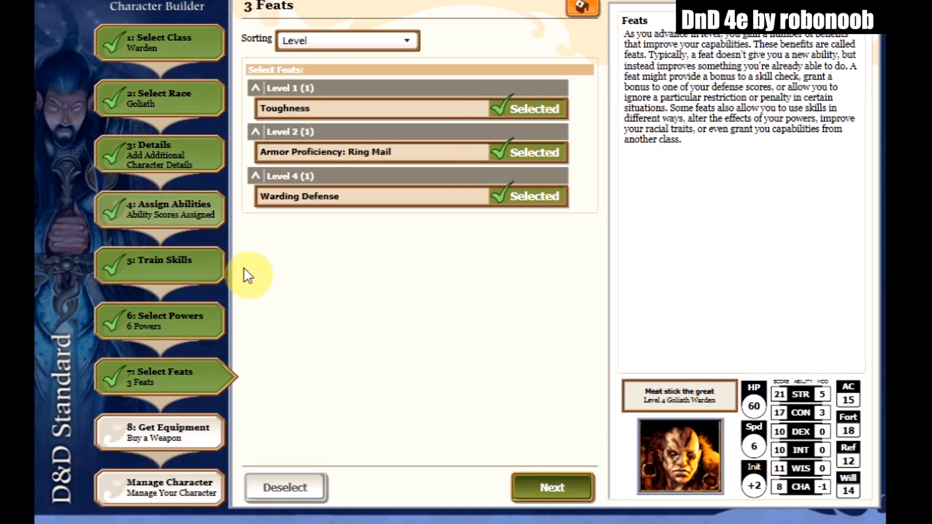
Step: Go to the equipment stage, read its guidance on higher-level characters, and have the starting gear added automatically
{"action": "left_click", "coordinate": [176, 432]}
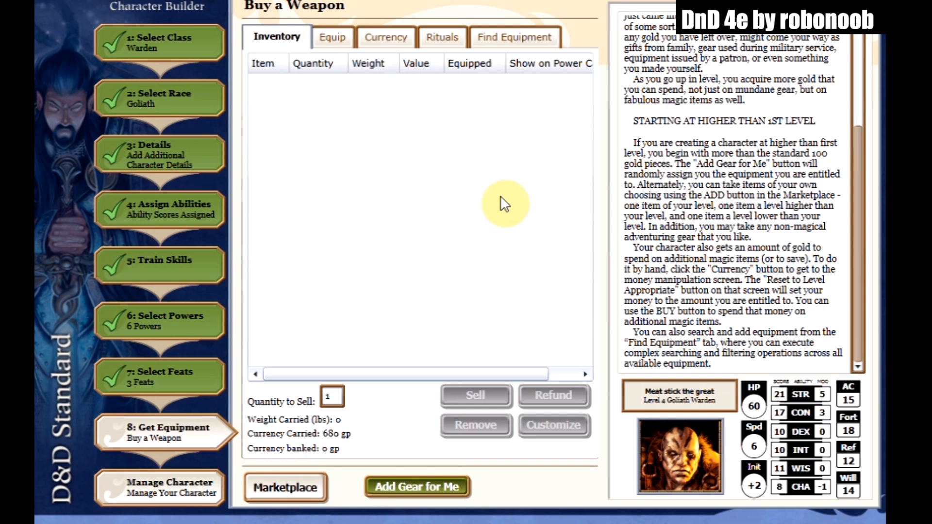
{"action": "scroll", "coordinate": [795, 199], "scroll_direction": "up", "scroll_amount": 5}
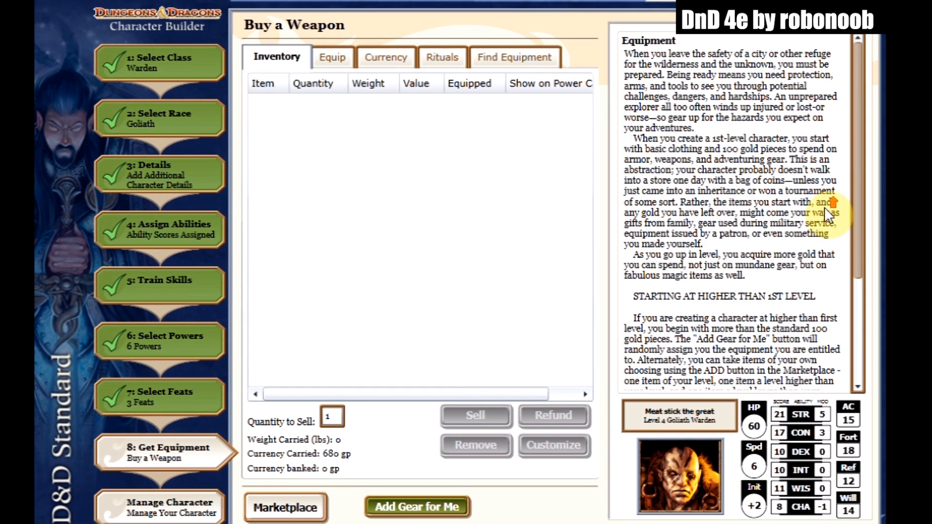
{"action": "scroll", "coordinate": [823, 204], "scroll_direction": "down", "scroll_amount": 3}
{"action": "scroll", "coordinate": [763, 206], "scroll_direction": "down", "scroll_amount": 3}
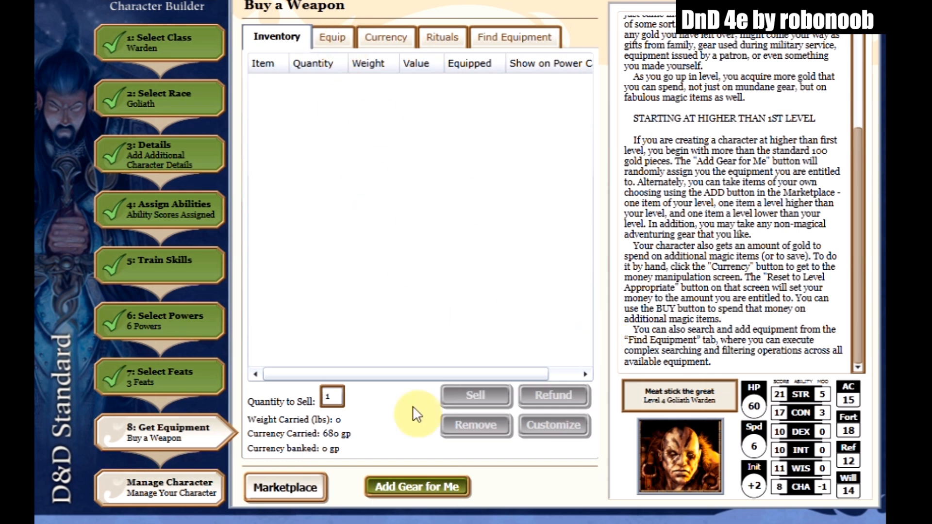
{"action": "left_click", "coordinate": [385, 481]}
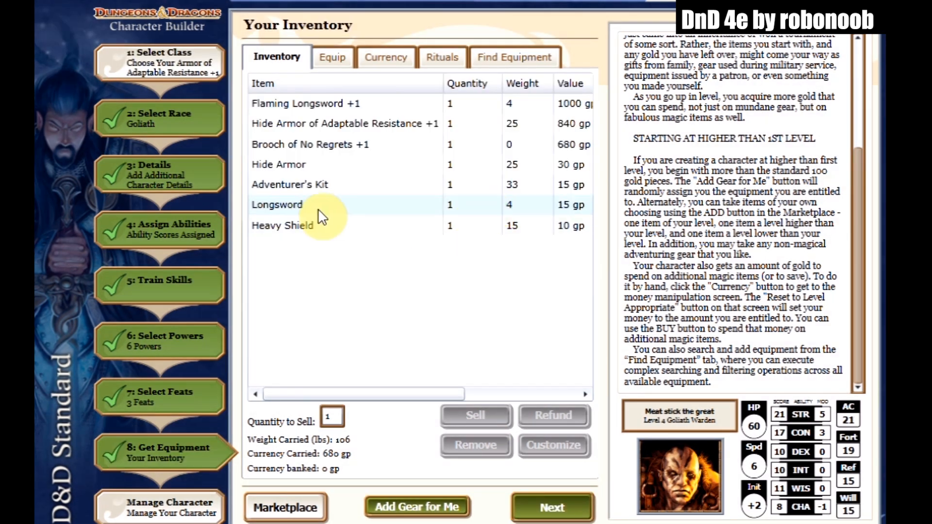
Step: Remove the Heavy Shield, the plain Longsword, and the plain Hide Armor from the inventory
{"action": "left_click", "coordinate": [303, 224]}
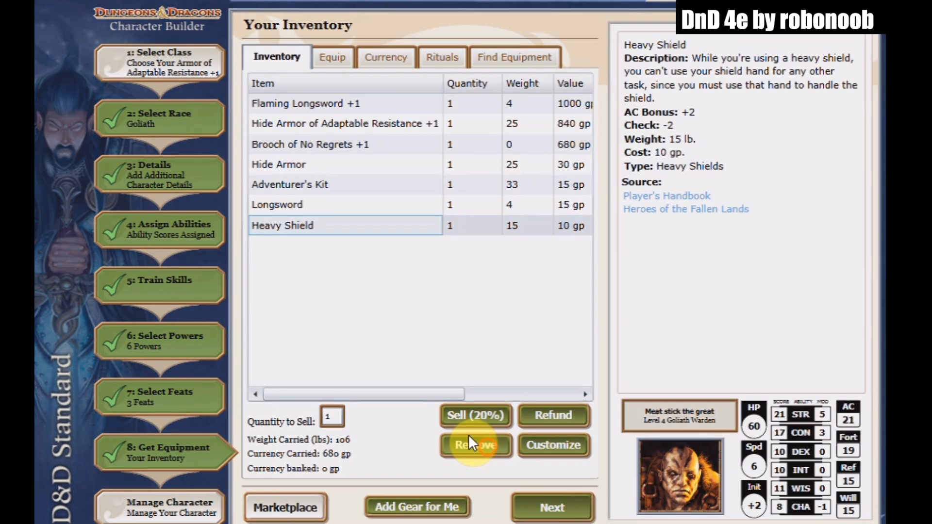
{"action": "left_click", "coordinate": [475, 444]}
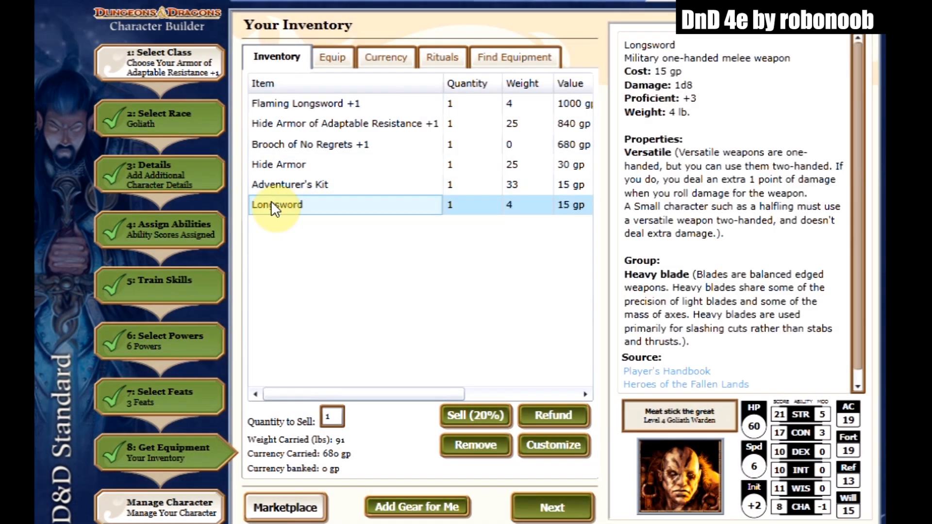
{"action": "left_click", "coordinate": [476, 445]}
{"action": "left_click", "coordinate": [281, 162]}
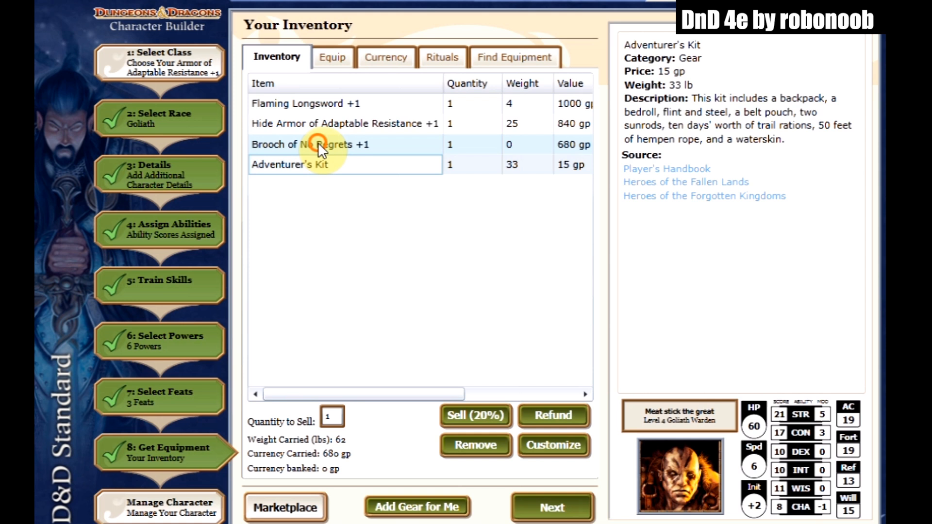
Step: Remove the Brooch of No Regrets +1, Hide Armor of Adaptable Resistance +1, and Flaming Longsword +1 from the inventory
{"action": "left_click", "coordinate": [318, 142]}
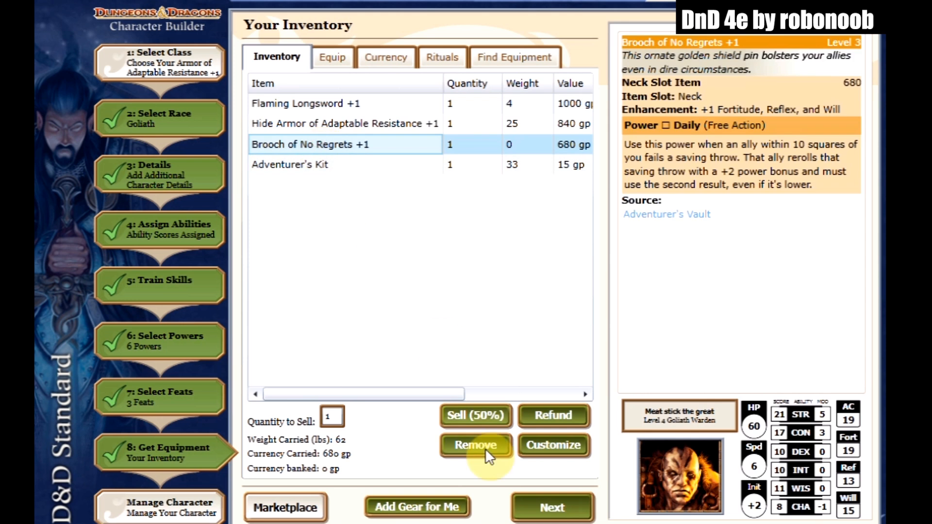
{"action": "left_click", "coordinate": [486, 447]}
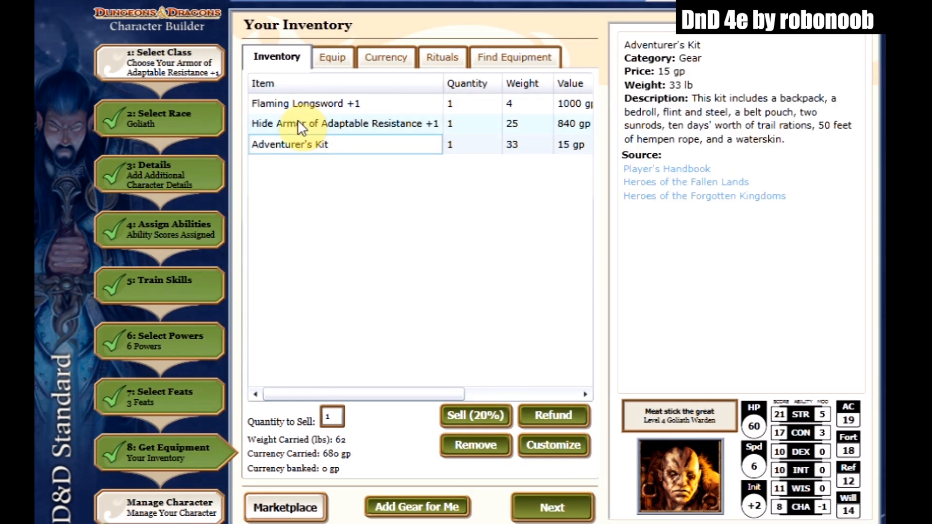
{"action": "left_click", "coordinate": [298, 122]}
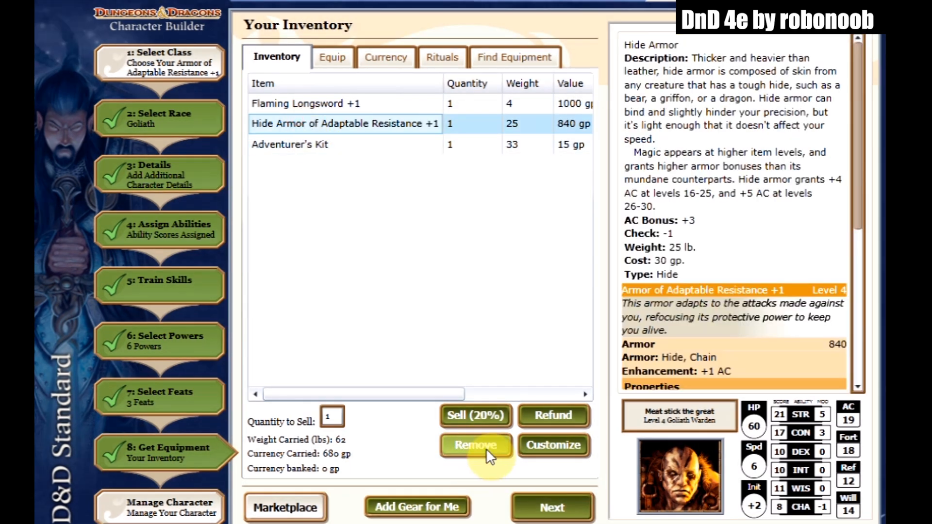
{"action": "left_click", "coordinate": [485, 449]}
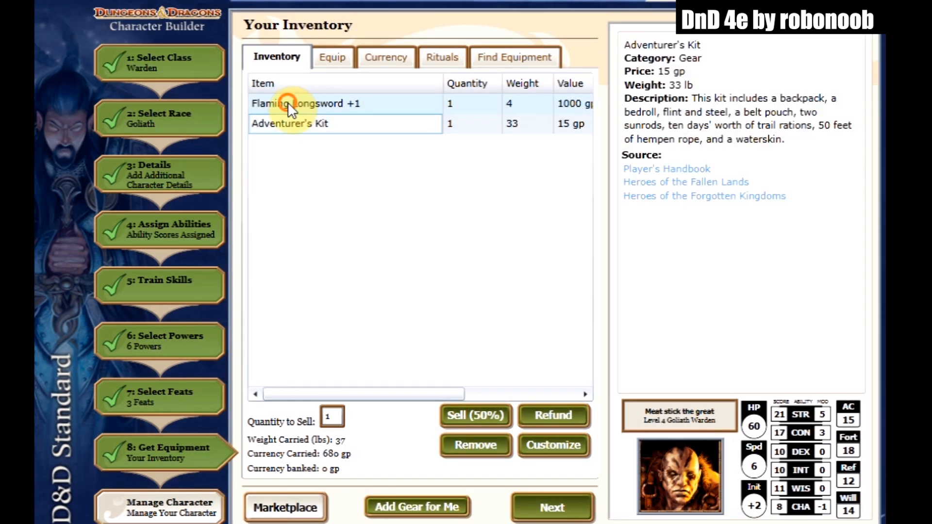
{"action": "left_click", "coordinate": [288, 102]}
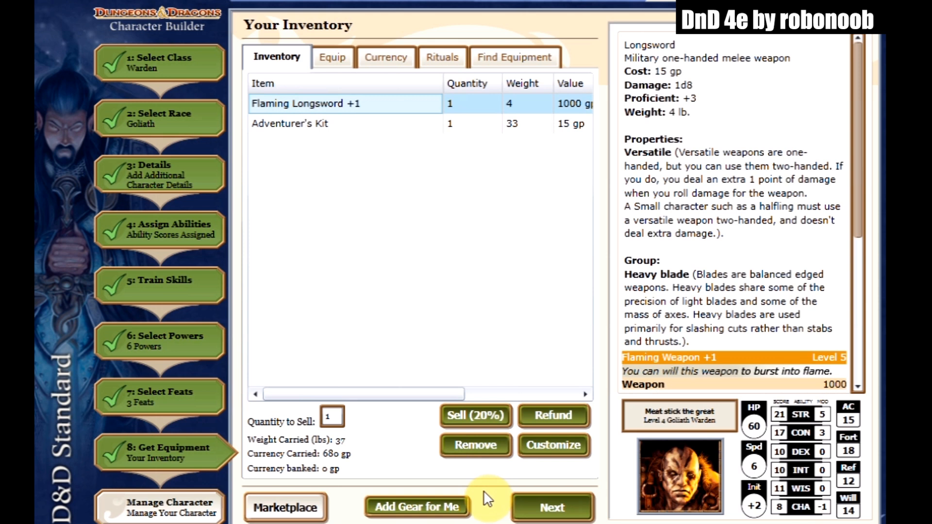
{"action": "left_click", "coordinate": [480, 450]}
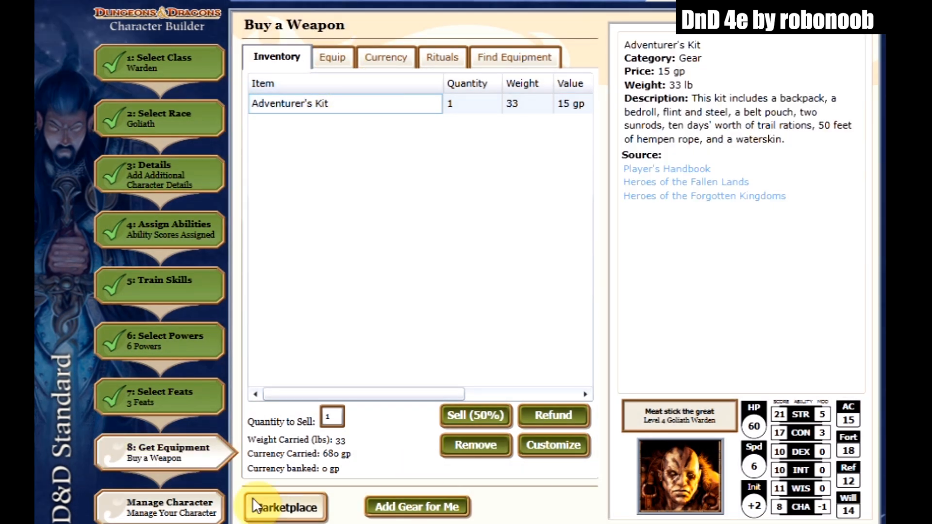
Step: Go to the marketplace's armor shop and filter the level 4 items to the Chain category with Ring Mail as the base item
{"action": "left_click", "coordinate": [311, 103]}
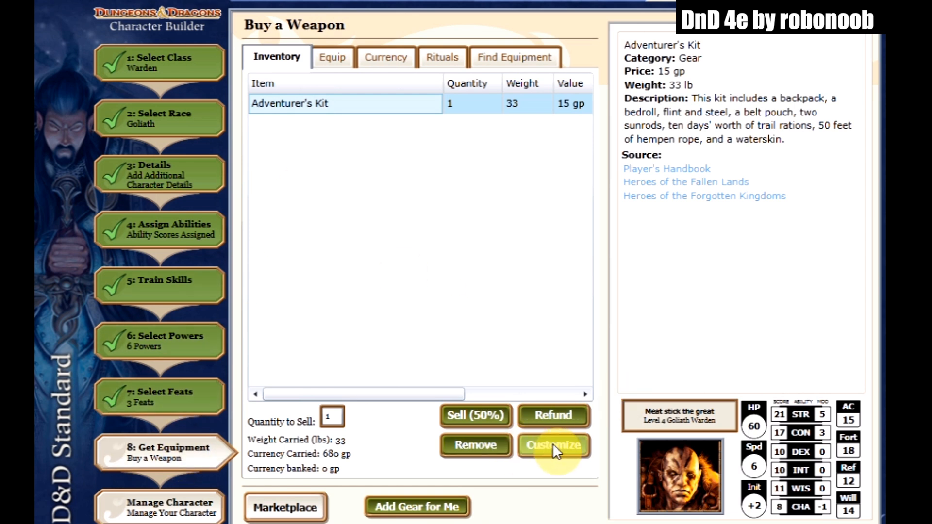
{"action": "left_click", "coordinate": [290, 506]}
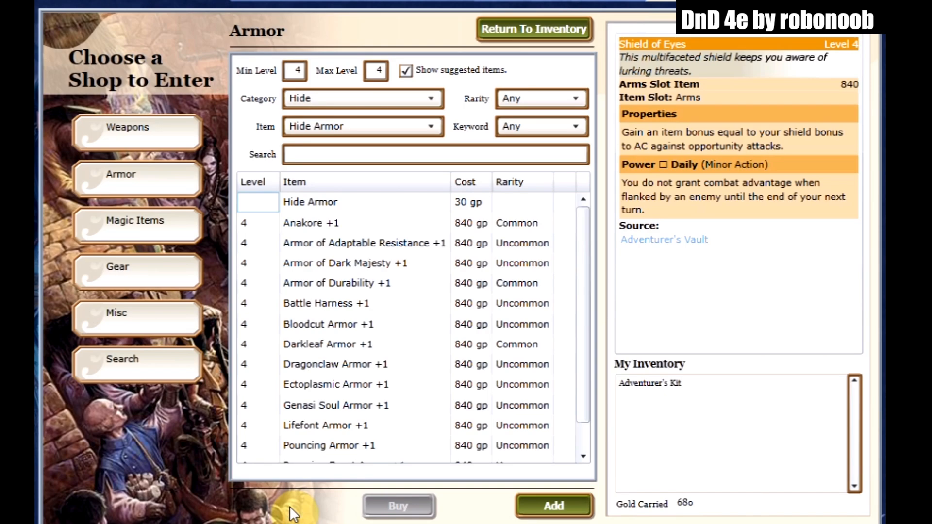
{"action": "left_click", "coordinate": [456, 404]}
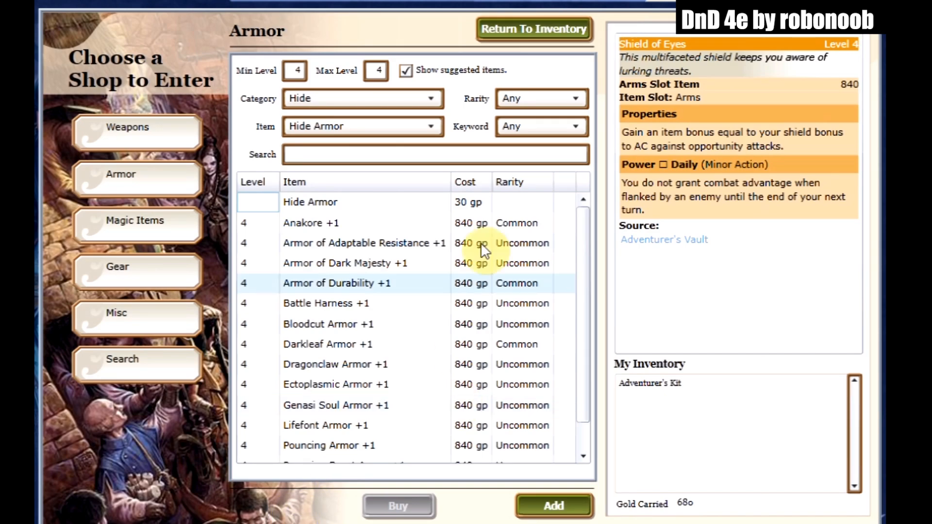
{"action": "left_click_drag", "start_coordinate": [292, 73], "coordinate": [316, 71]}
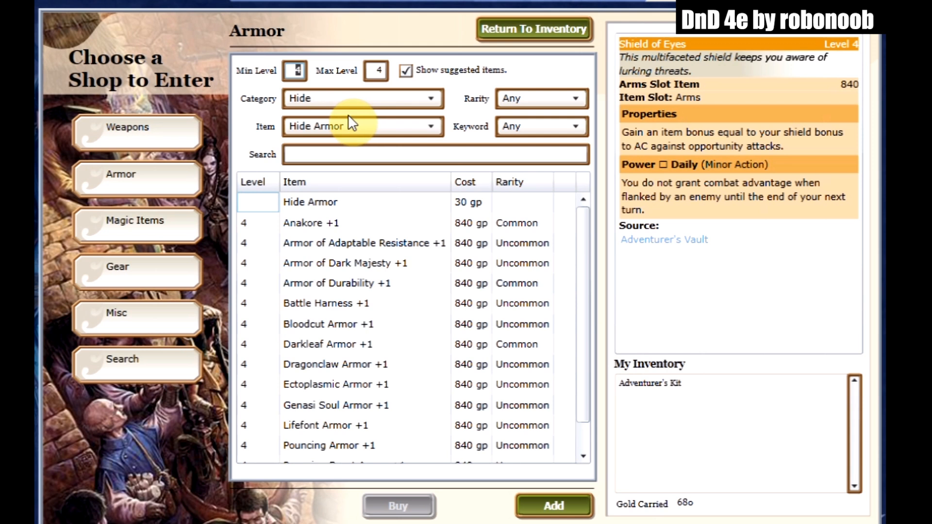
{"action": "left_click_drag", "start_coordinate": [295, 73], "coordinate": [334, 75]}
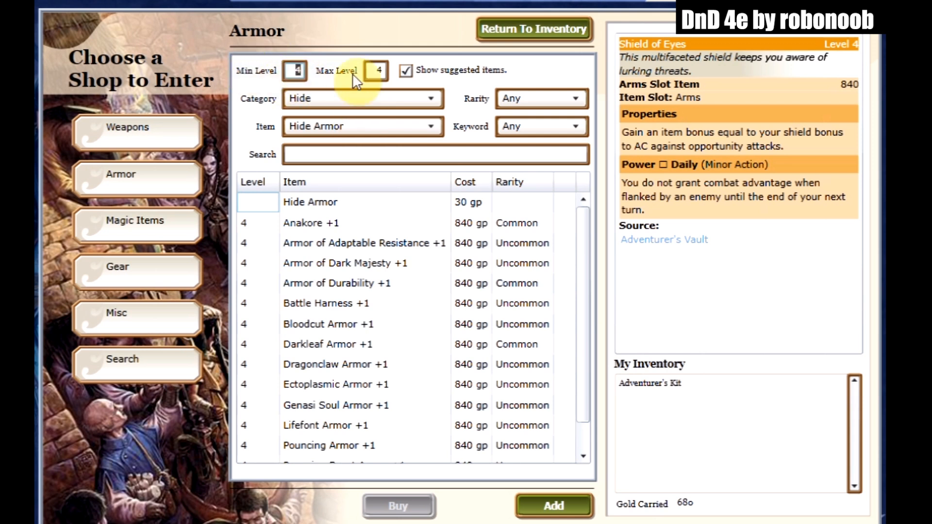
{"action": "double_click", "coordinate": [378, 70]}
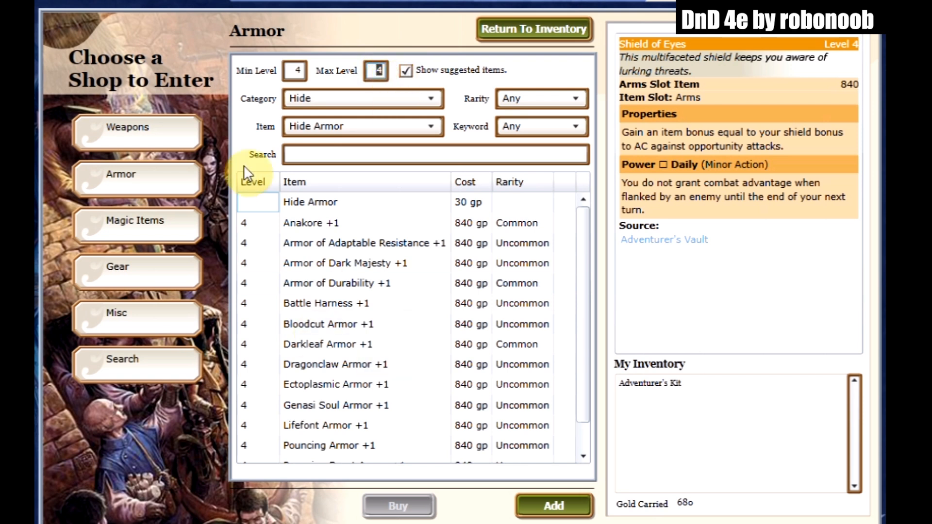
{"action": "left_click", "coordinate": [306, 96]}
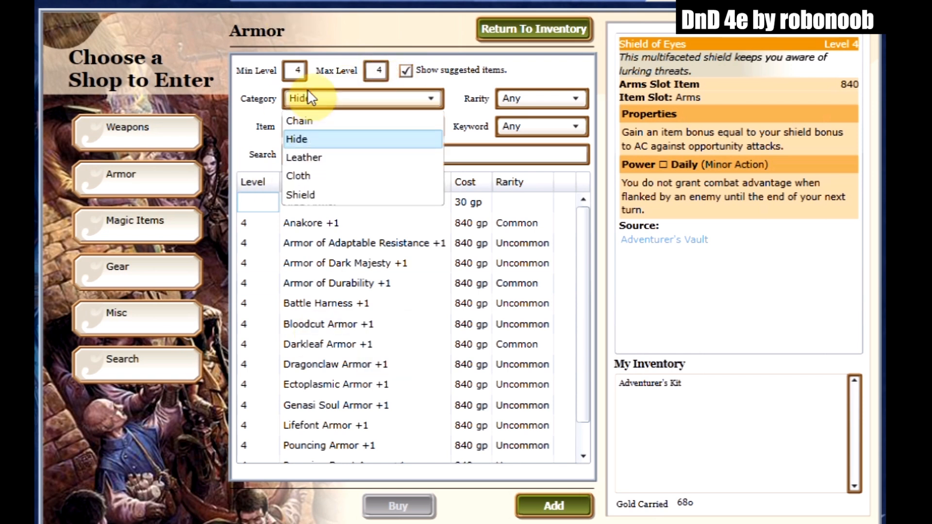
{"action": "left_click", "coordinate": [310, 121]}
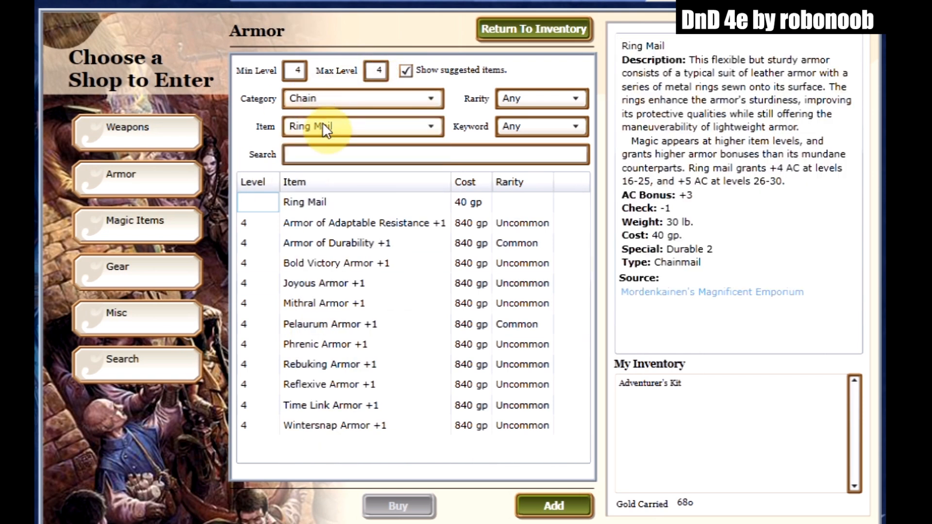
{"action": "left_click", "coordinate": [323, 125]}
{"action": "left_click", "coordinate": [310, 148]}
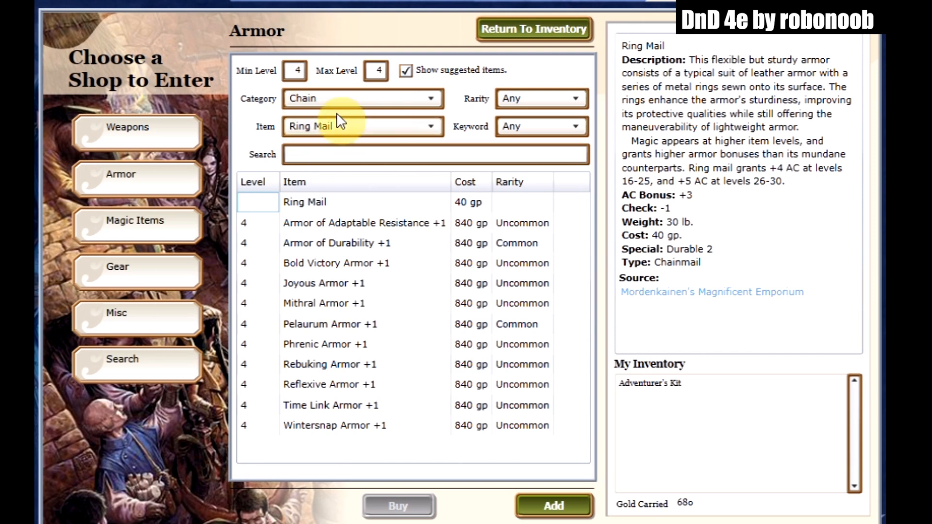
Step: Compare the level 4 ring mail enchantments and add Pelaurum Armor +1 to the inventory without paying for it
{"action": "left_click", "coordinate": [343, 245]}
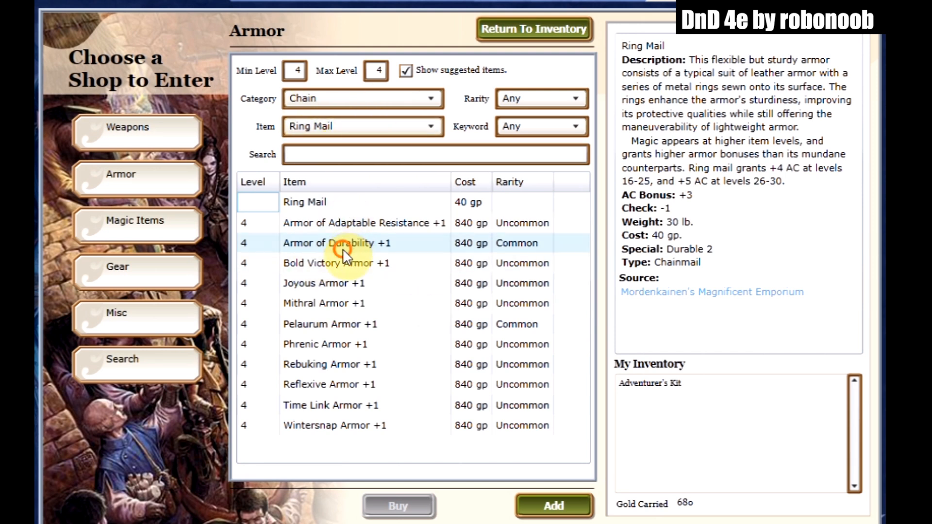
{"action": "left_click", "coordinate": [322, 269]}
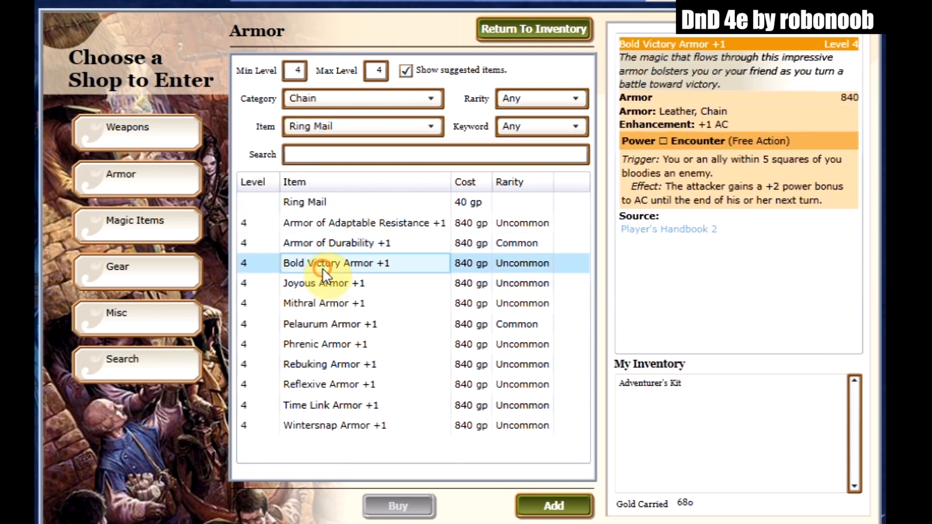
{"action": "left_click", "coordinate": [324, 247]}
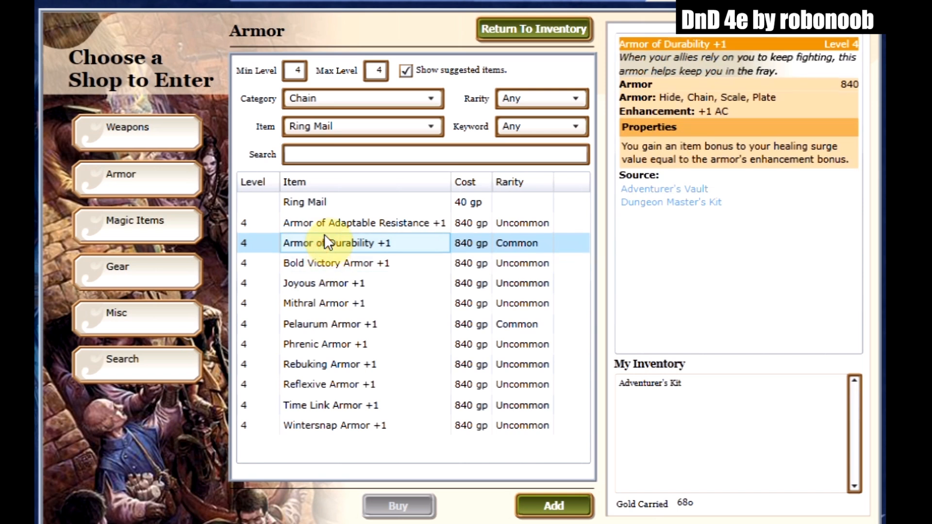
{"action": "left_click", "coordinate": [324, 228]}
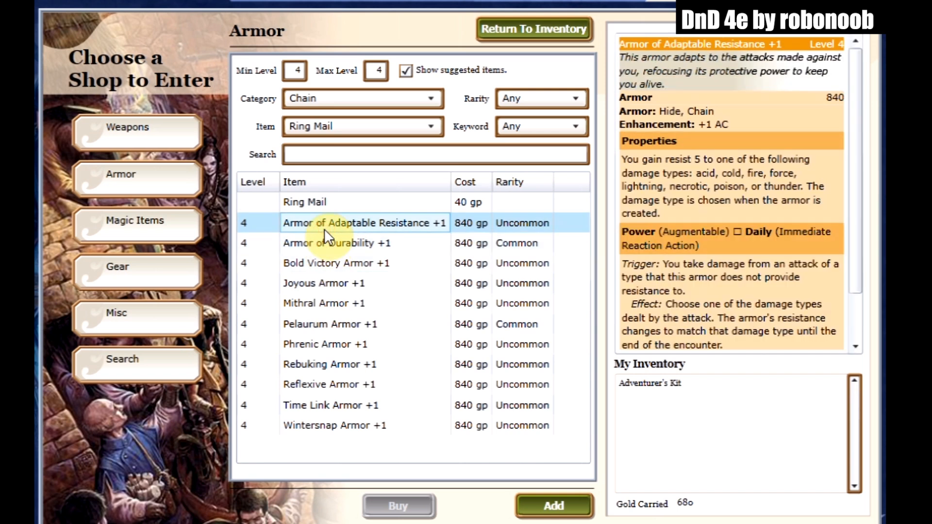
{"action": "left_click", "coordinate": [334, 322]}
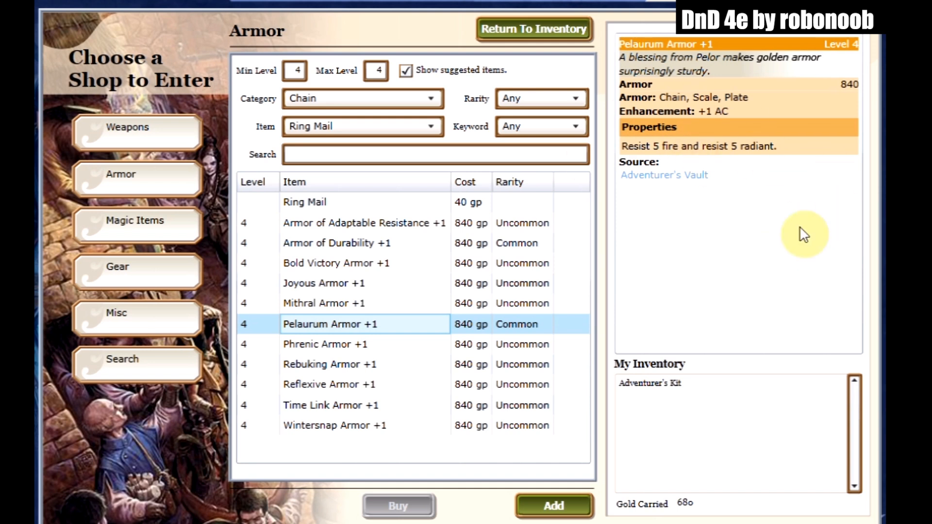
{"action": "left_click", "coordinate": [563, 515]}
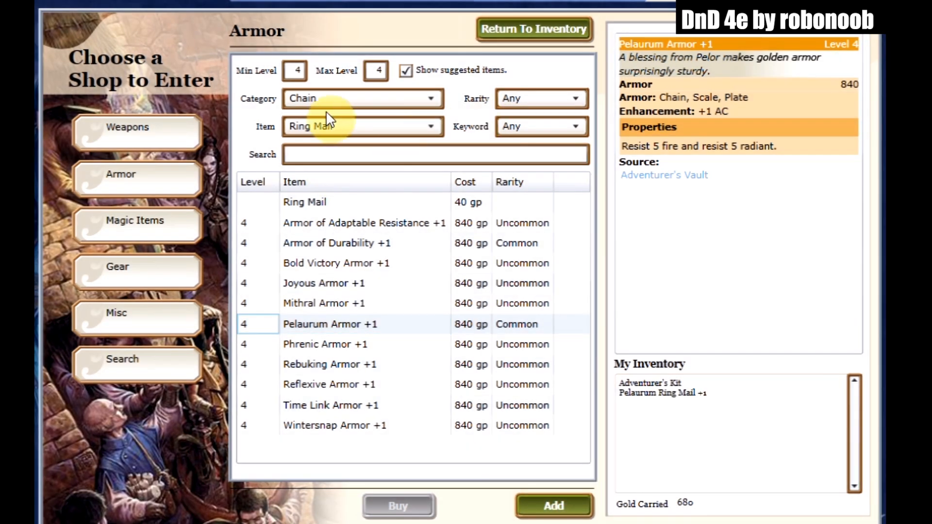
Step: Filter the armor to Heavy Shield in the Shield category and add the Shield of Eyes to the inventory without paying for it
{"action": "left_click", "coordinate": [325, 99]}
{"action": "left_click", "coordinate": [300, 195]}
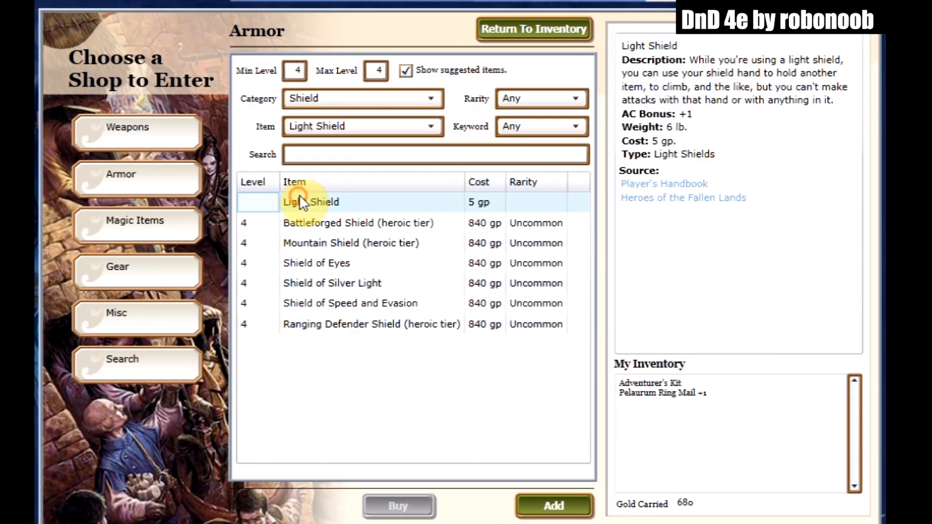
{"action": "left_click", "coordinate": [307, 132]}
{"action": "left_click", "coordinate": [320, 163]}
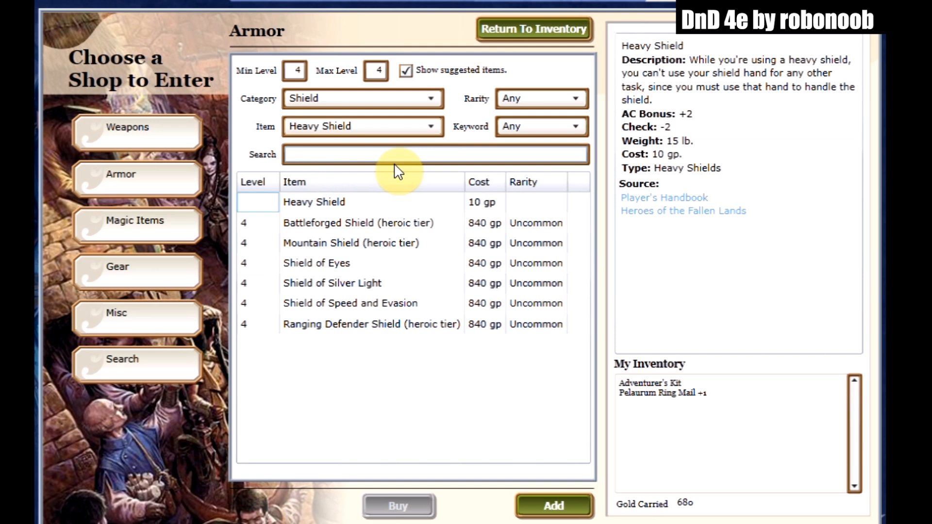
{"action": "left_click", "coordinate": [340, 261]}
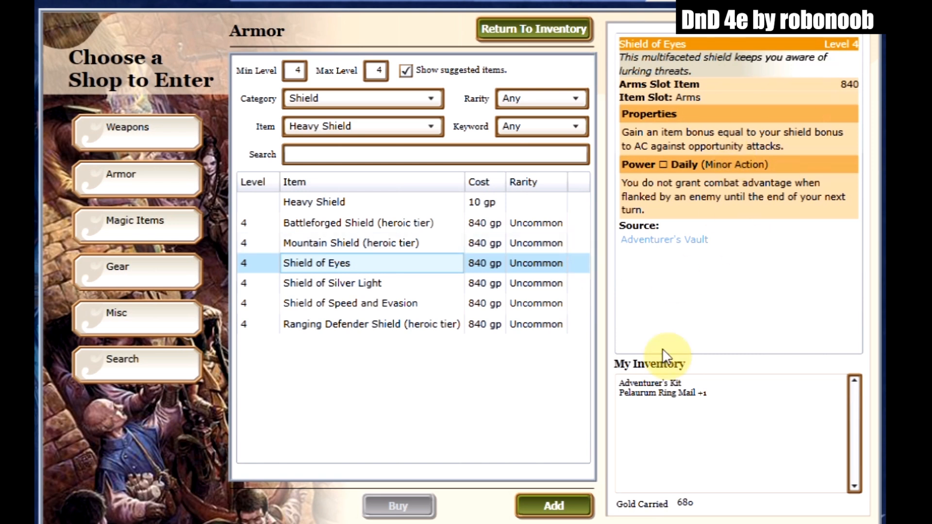
{"action": "left_click", "coordinate": [575, 518]}
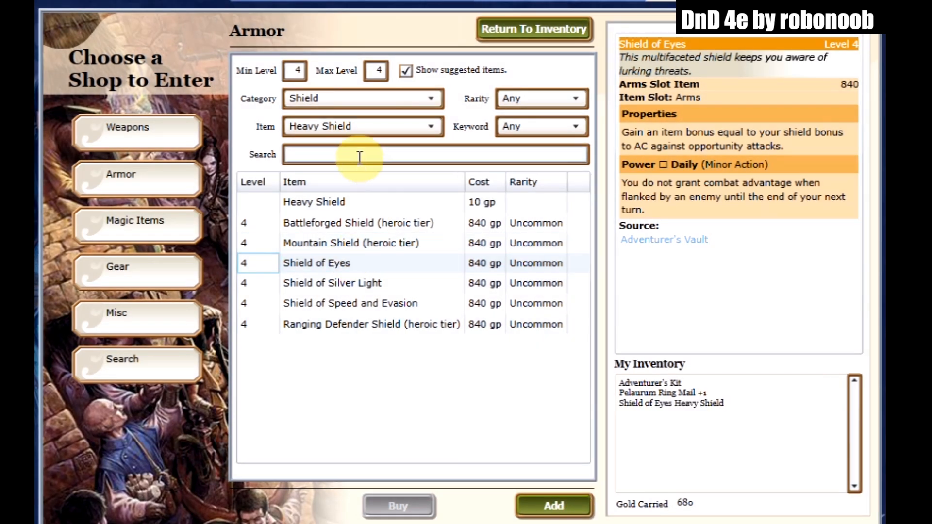
{"action": "left_click", "coordinate": [310, 102]}
{"action": "left_click", "coordinate": [312, 98]}
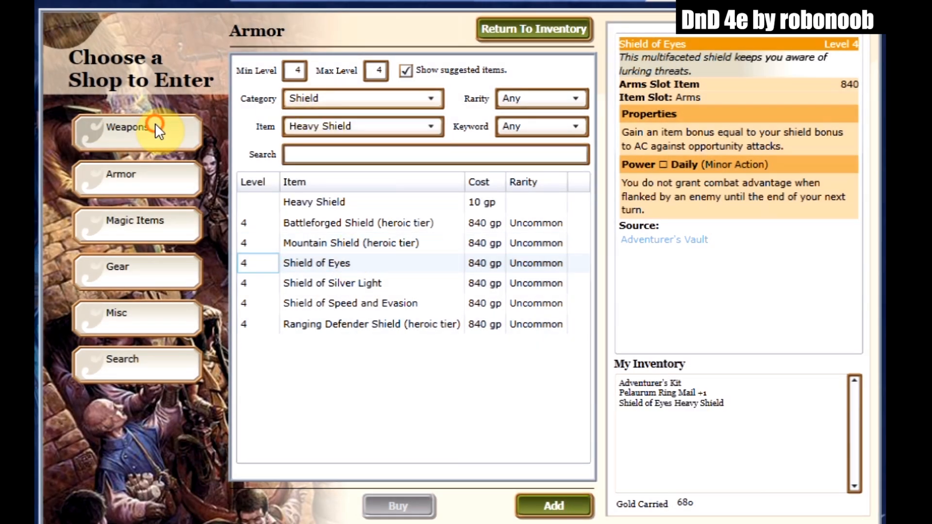
Step: In the weapons shop, filter for Battleaxe and add the Opportunistic Weapon +1 to the inventory without paying for it
{"action": "left_click", "coordinate": [155, 125]}
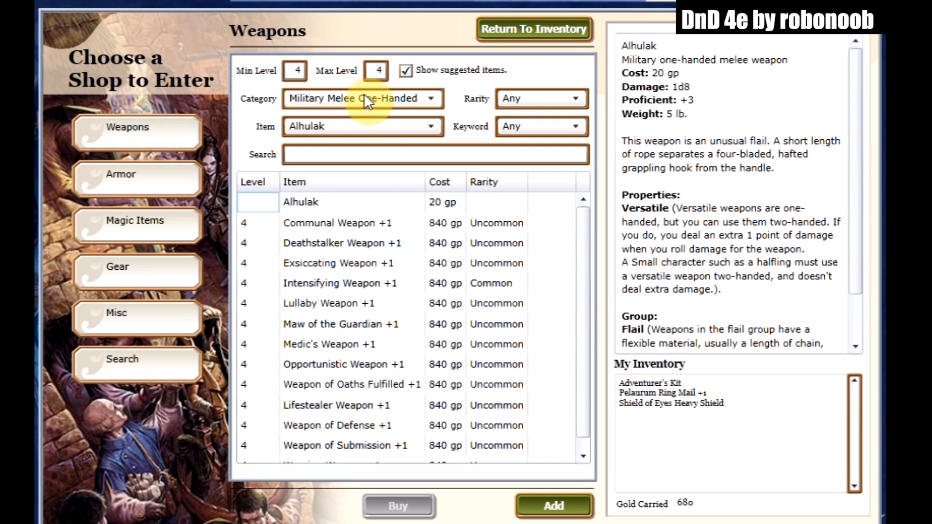
{"action": "left_click", "coordinate": [305, 123]}
{"action": "left_click", "coordinate": [317, 165]}
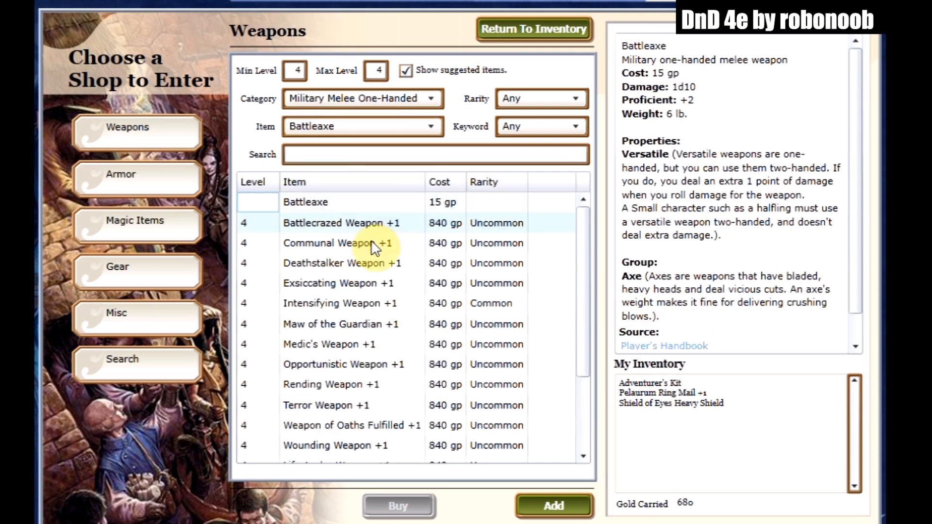
{"action": "left_click", "coordinate": [364, 263]}
{"action": "scroll", "coordinate": [383, 405], "scroll_direction": "down", "scroll_amount": 1}
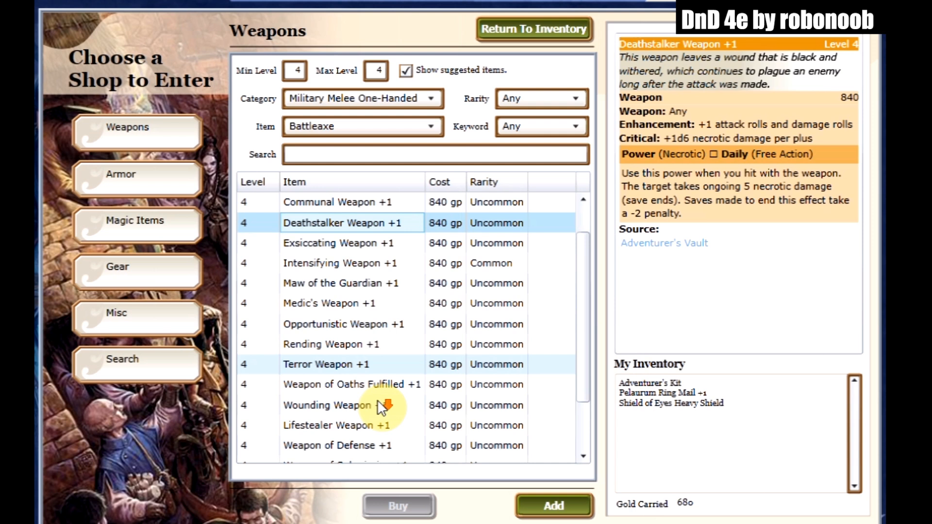
{"action": "left_click", "coordinate": [323, 323]}
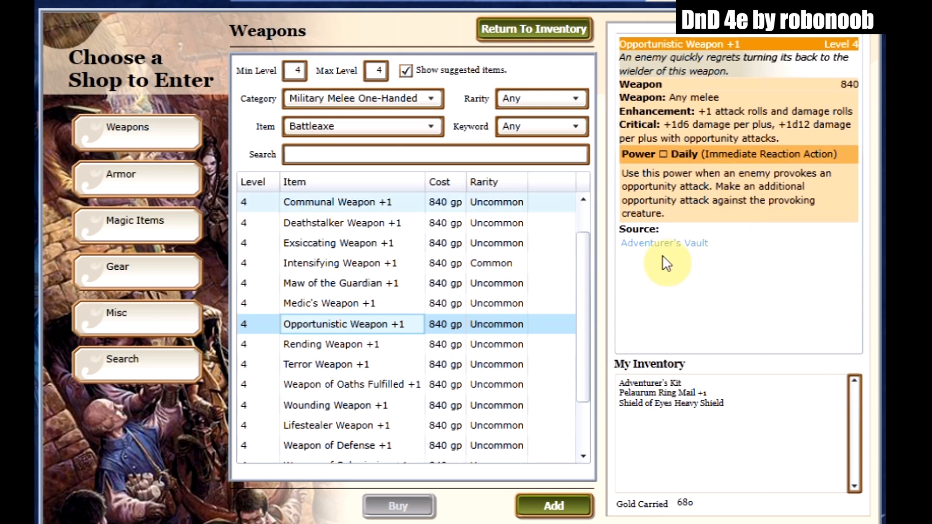
{"action": "left_click", "coordinate": [559, 505]}
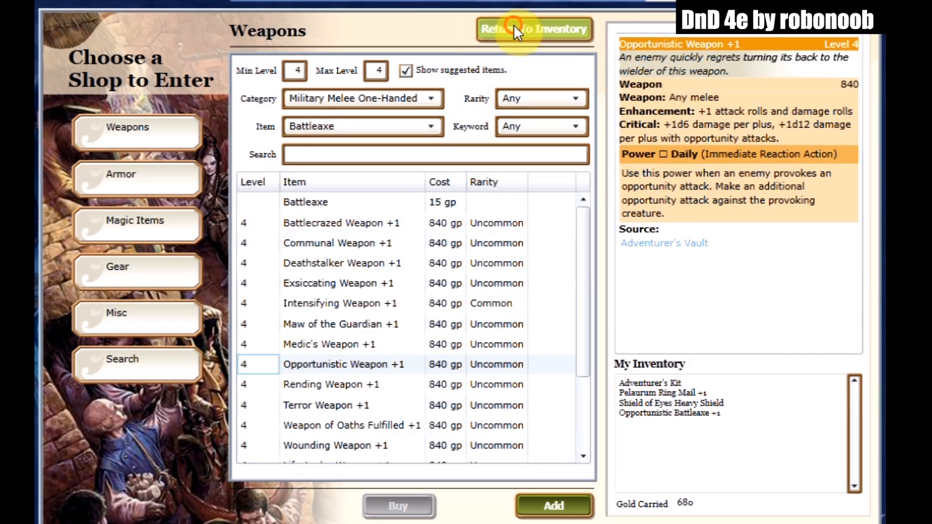
Step: Return to the inventory and equip the Opportunistic Battleaxe +1 one-handed as the weapon and the Shield of Eyes Heavy Shield in the off hand
{"action": "left_click", "coordinate": [514, 27]}
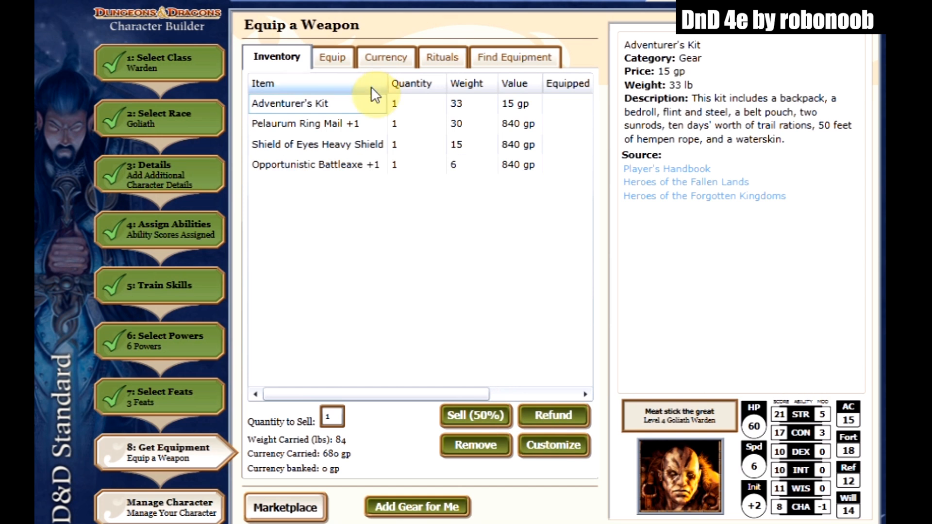
{"action": "left_click", "coordinate": [337, 54]}
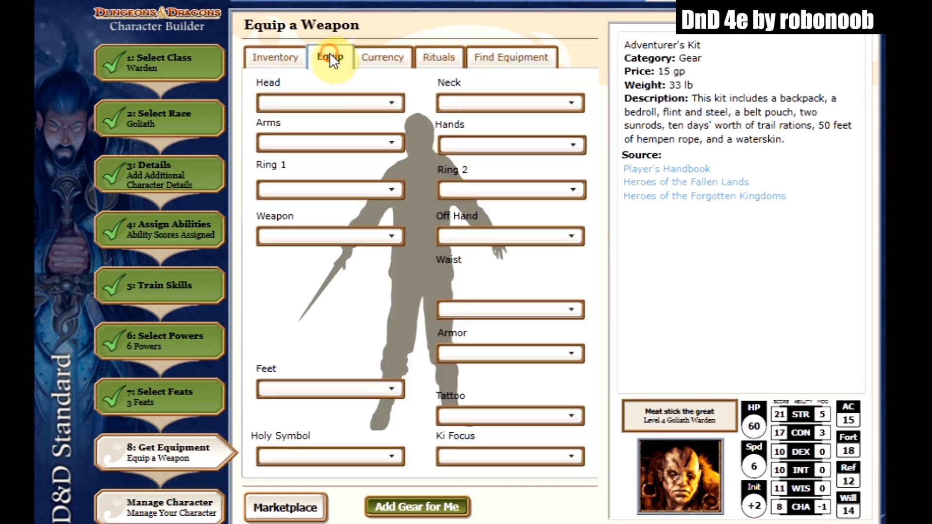
{"action": "left_click", "coordinate": [289, 235]}
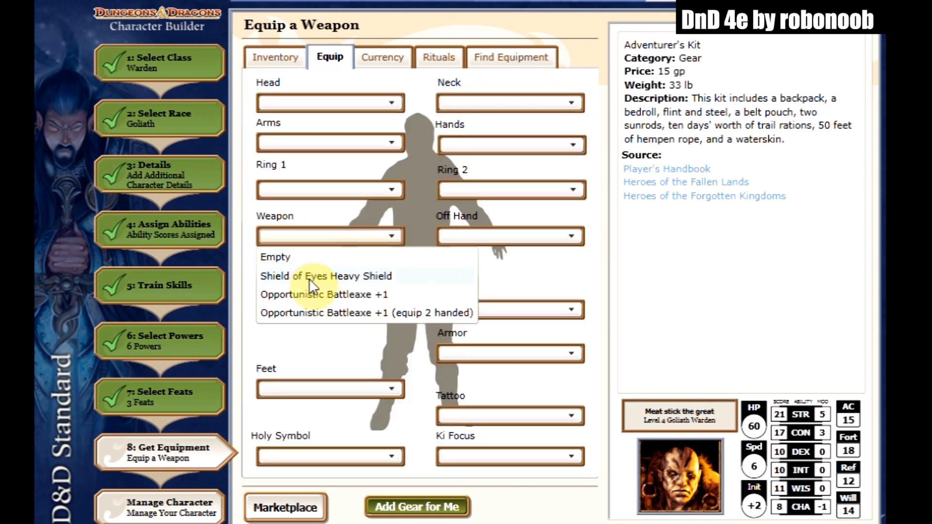
{"action": "left_click", "coordinate": [325, 293]}
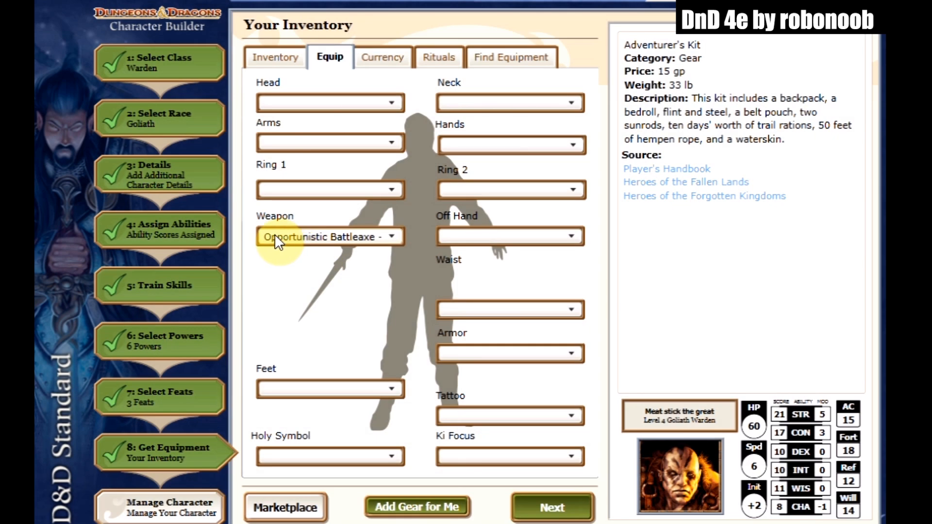
{"action": "left_click", "coordinate": [341, 238]}
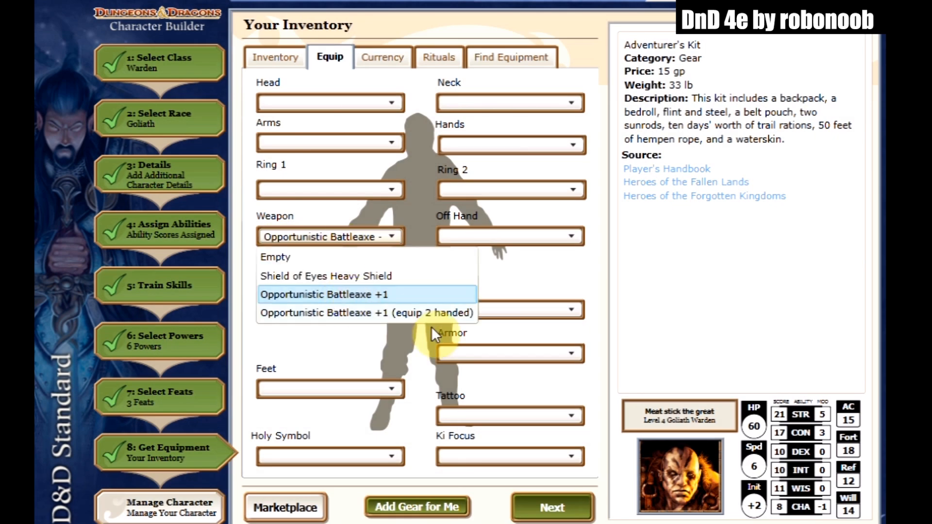
{"action": "left_click", "coordinate": [366, 296]}
{"action": "left_click", "coordinate": [498, 236]}
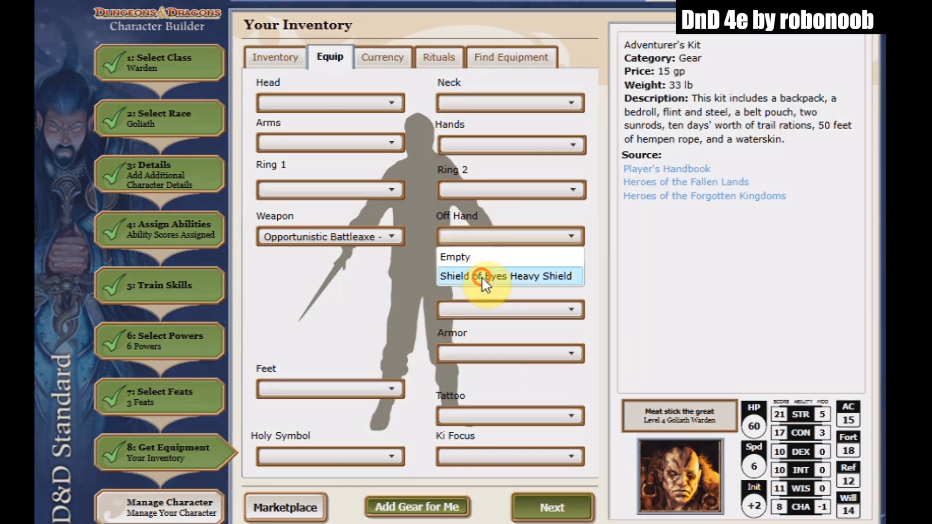
{"action": "left_click", "coordinate": [482, 277]}
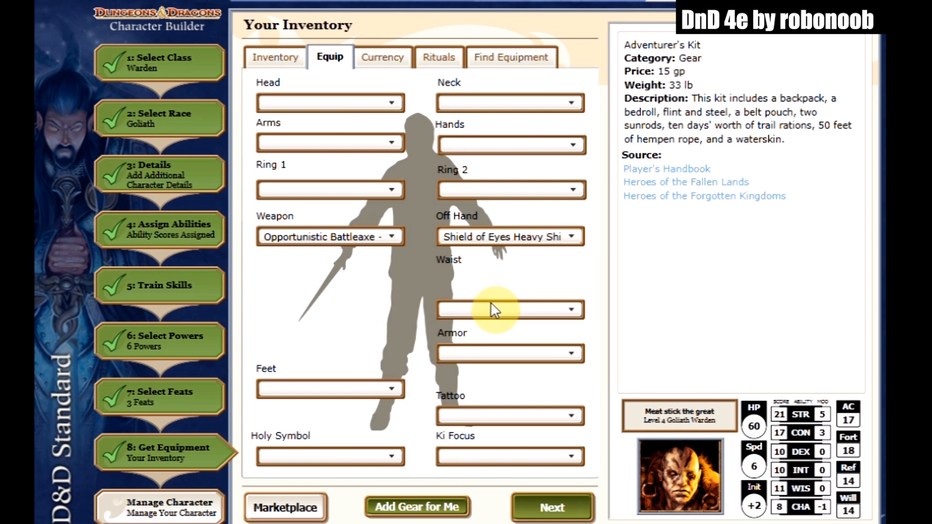
Step: Equip the Pelaurum Ring Mail +1 as armor and read the rest of the guidance on starting above 1st level
{"action": "left_click", "coordinate": [492, 310]}
{"action": "left_click", "coordinate": [492, 325]}
{"action": "left_click", "coordinate": [493, 347]}
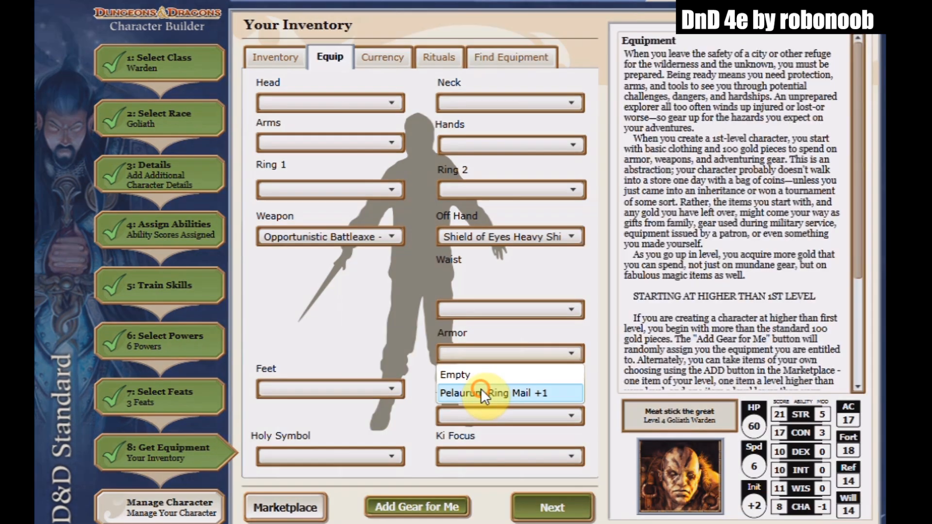
{"action": "left_click", "coordinate": [481, 391]}
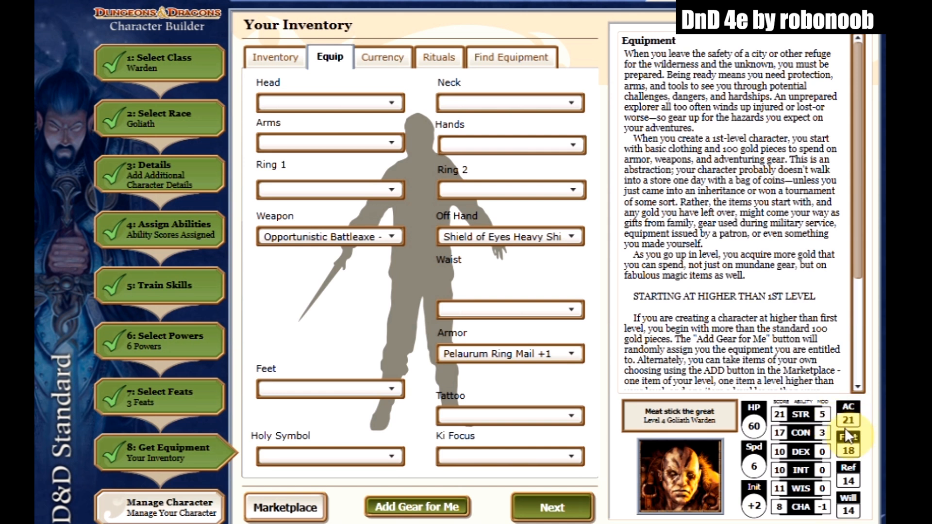
{"action": "left_click_drag", "start_coordinate": [861, 247], "coordinate": [862, 383]}
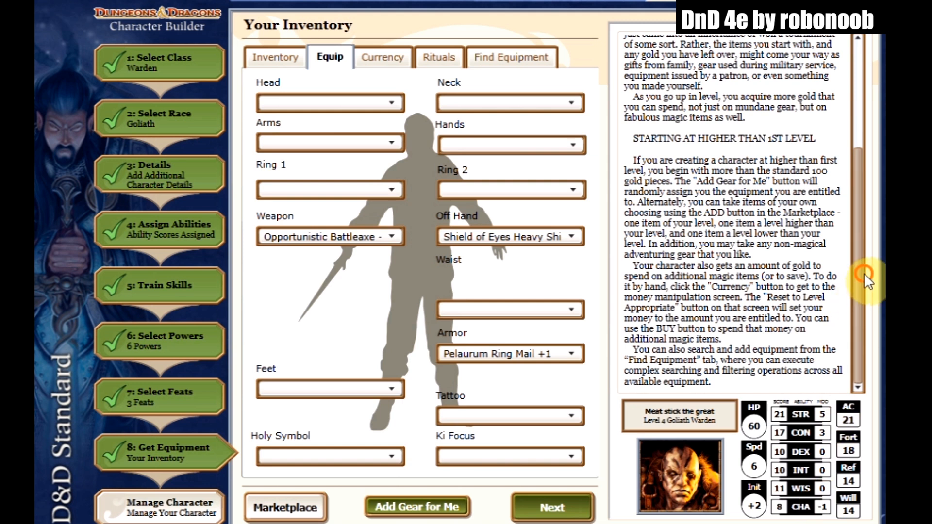
Step: Proceed from equipment to managing the character and look over the campaign fields and additional character options
{"action": "left_click_drag", "start_coordinate": [862, 155], "coordinate": [863, 49]}
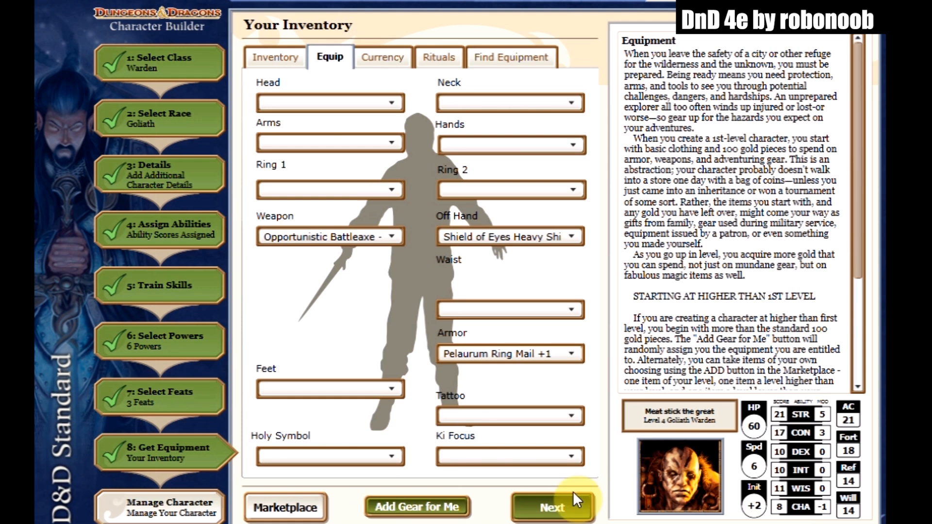
{"action": "left_click", "coordinate": [565, 516]}
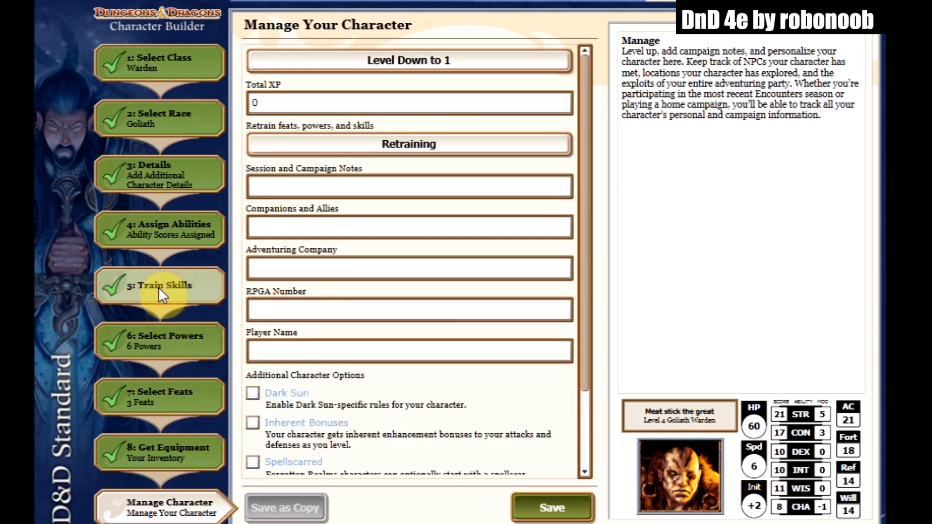
{"action": "scroll", "coordinate": [385, 229], "scroll_direction": "down", "scroll_amount": 3}
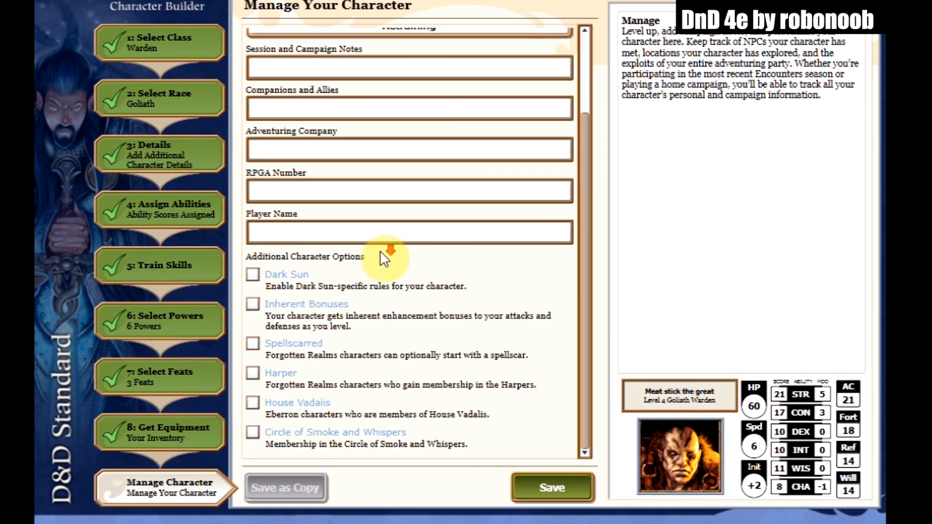
{"action": "scroll", "coordinate": [384, 283], "scroll_direction": "up", "scroll_amount": 3}
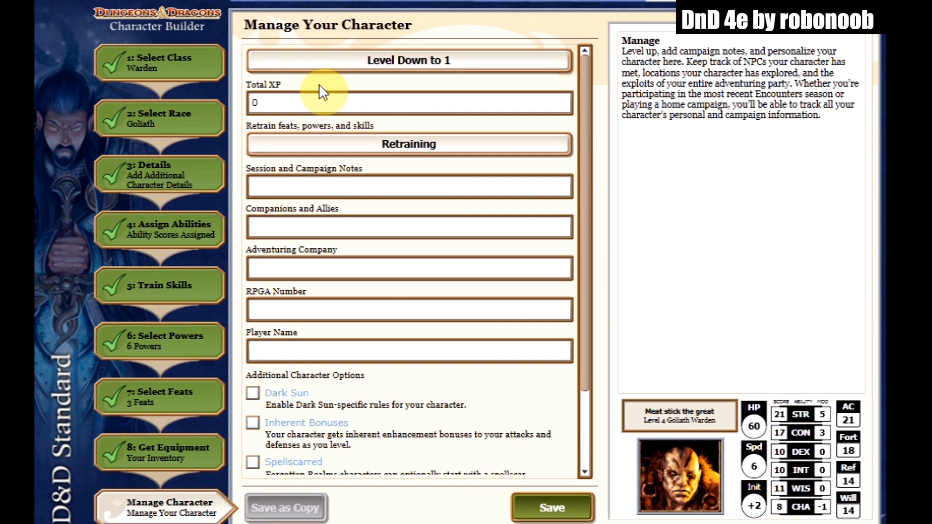
Step: Set the character's total XP to 3750
{"action": "left_click", "coordinate": [297, 98]}
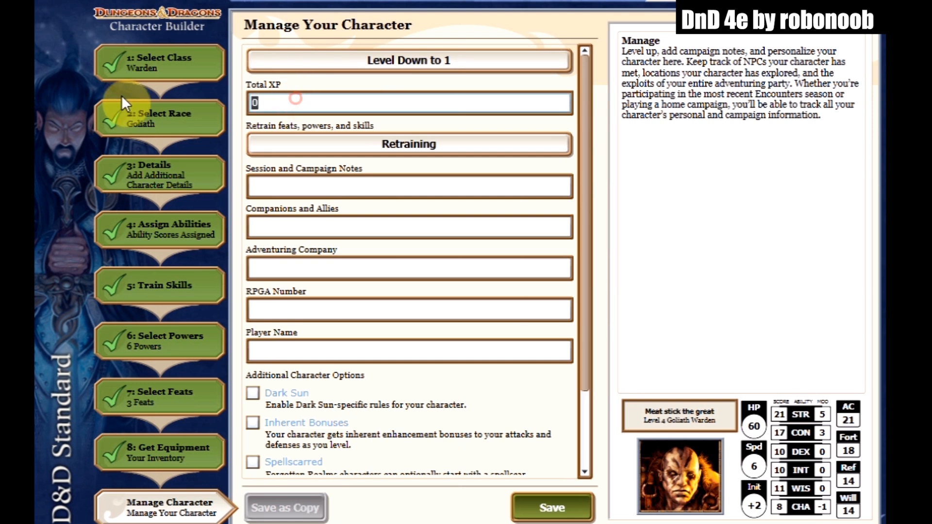
{"action": "left_click", "coordinate": [161, 405]}
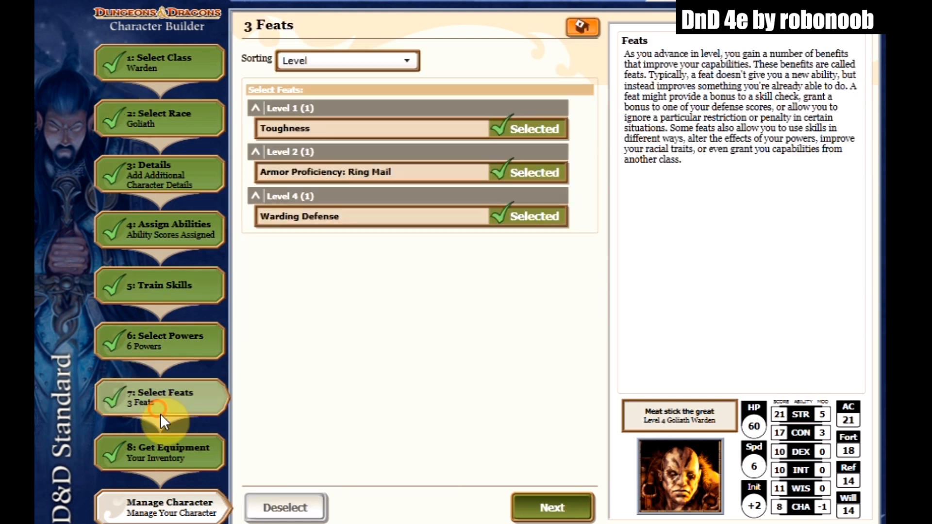
{"action": "left_click", "coordinate": [158, 449]}
{"action": "left_click", "coordinate": [144, 499]}
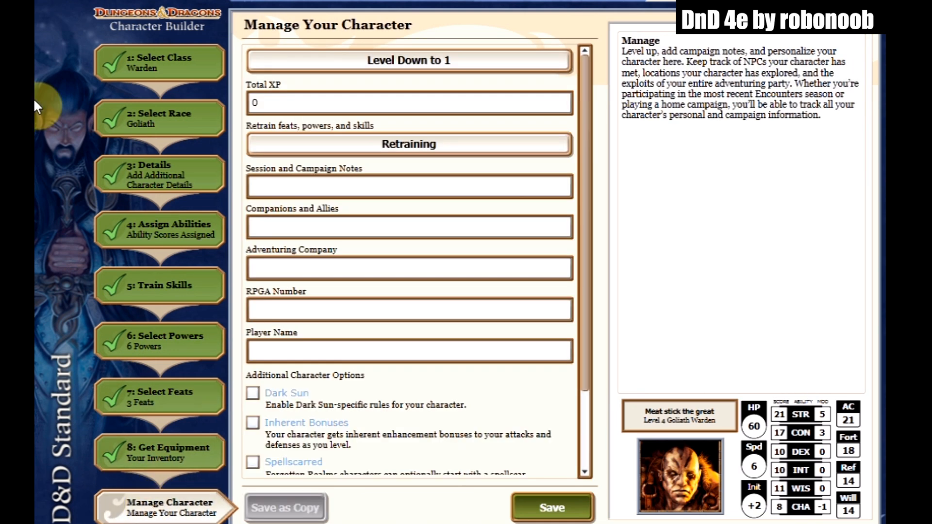
{"action": "left_click", "coordinate": [274, 102]}
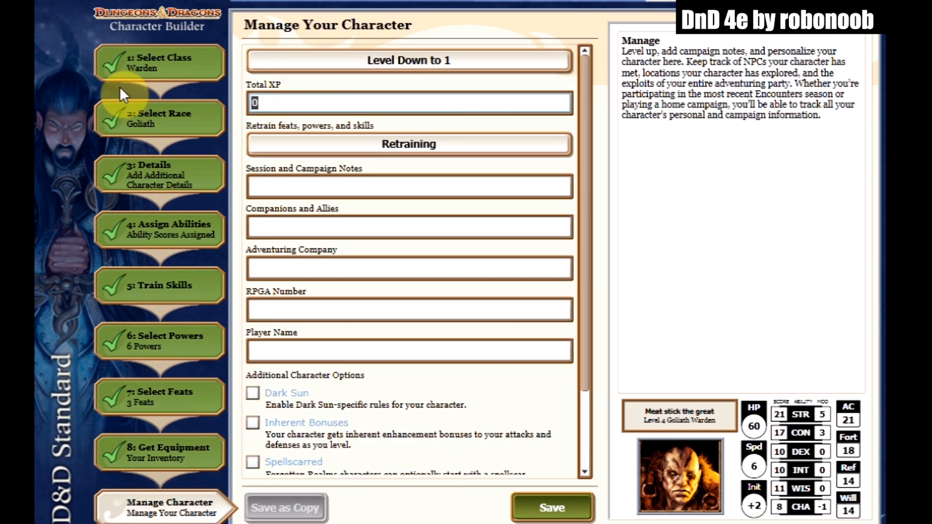
{"action": "type", "text": "3750"}
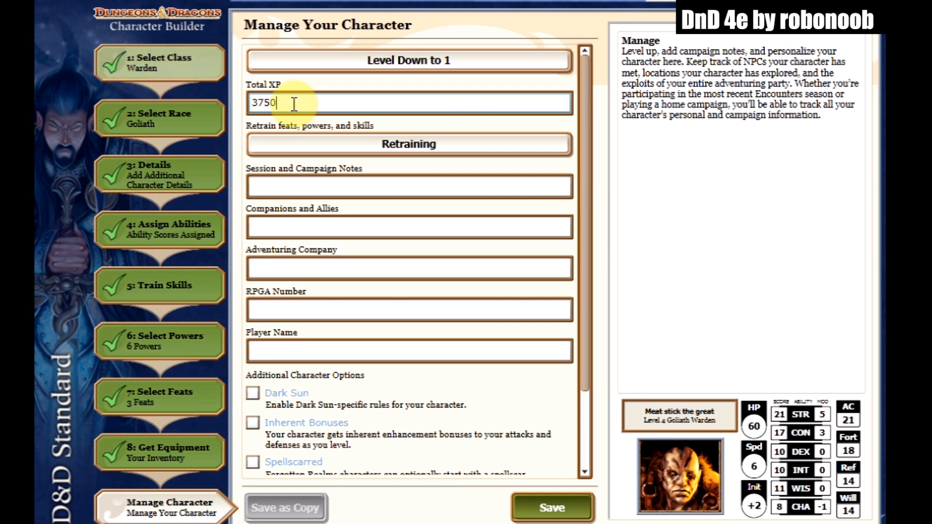
{"action": "left_click", "coordinate": [310, 112]}
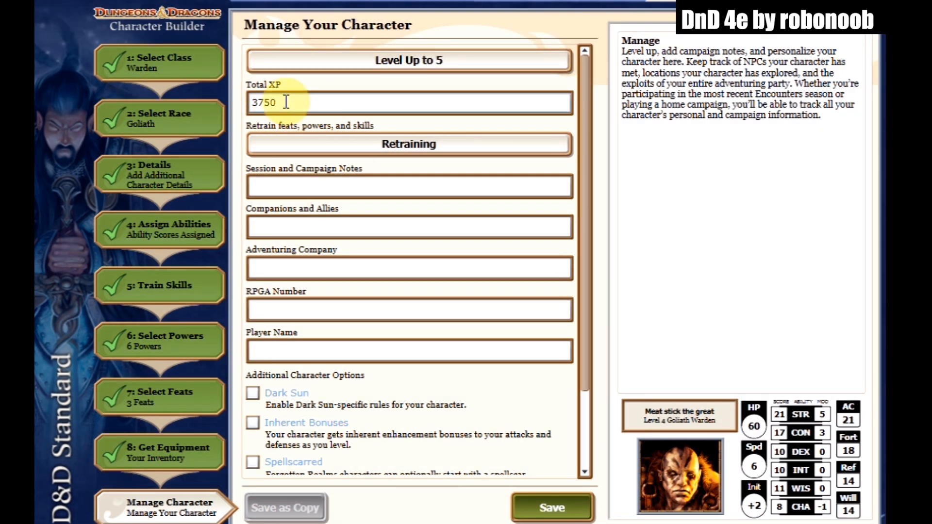
Step: Look over the companions and player name fields and the retraining choices for feats, powers and skills, and return to the builder
{"action": "left_click_drag", "start_coordinate": [249, 104], "coordinate": [287, 95]}
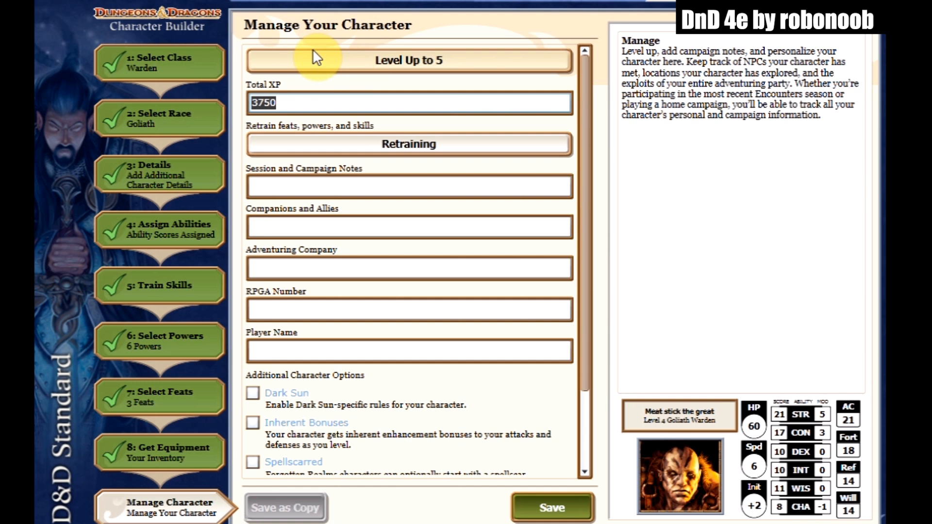
{"action": "left_click_drag", "start_coordinate": [585, 238], "coordinate": [661, 181]}
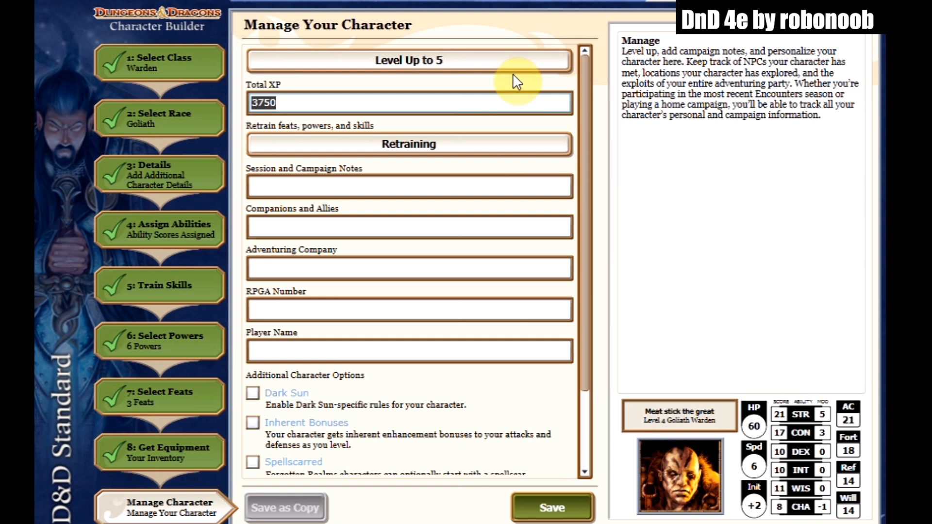
{"action": "left_click", "coordinate": [273, 228]}
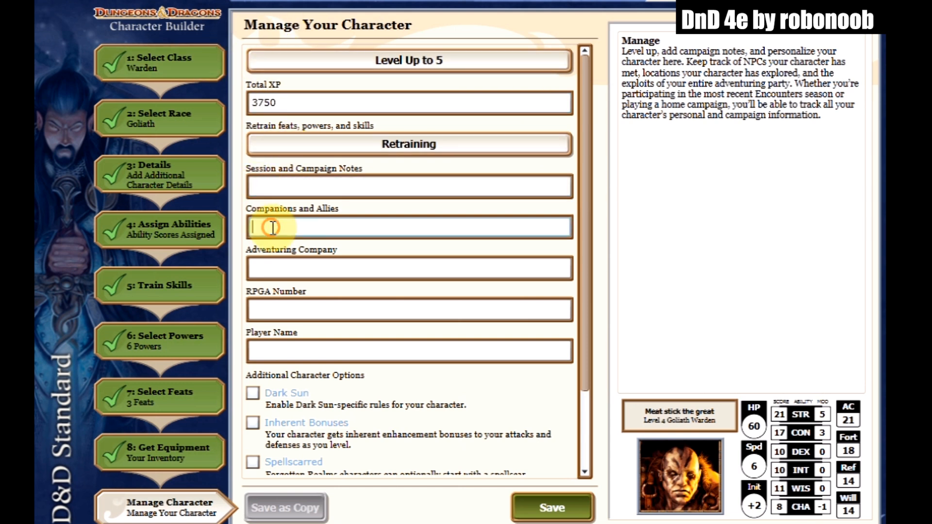
{"action": "left_click", "coordinate": [274, 347]}
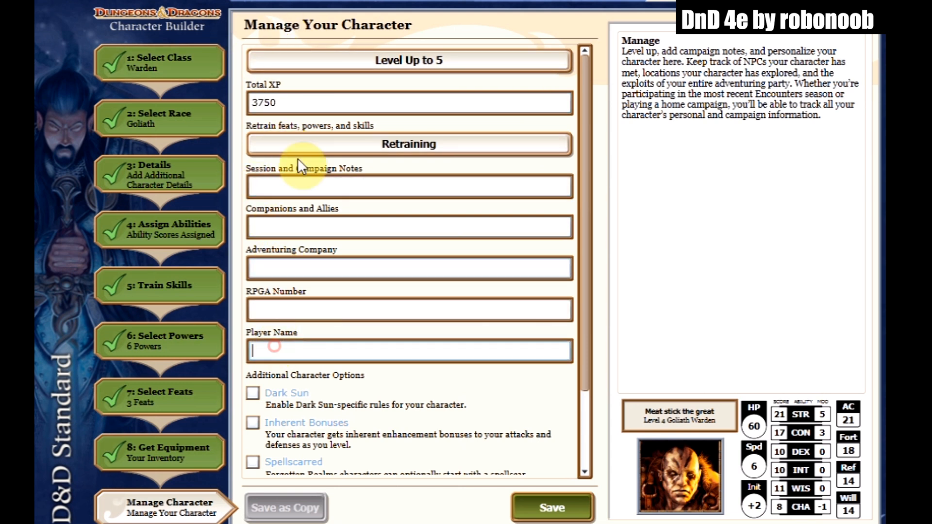
{"action": "left_click", "coordinate": [391, 137]}
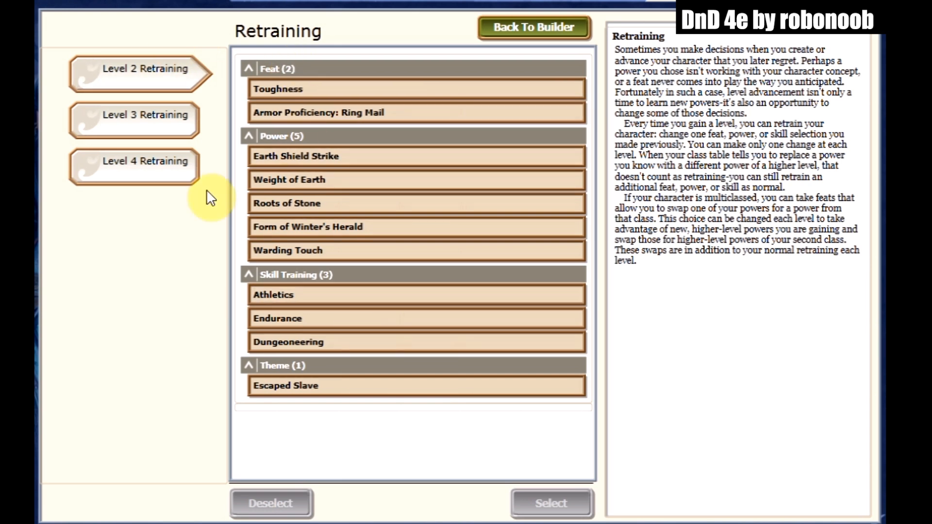
{"action": "left_click", "coordinate": [508, 28]}
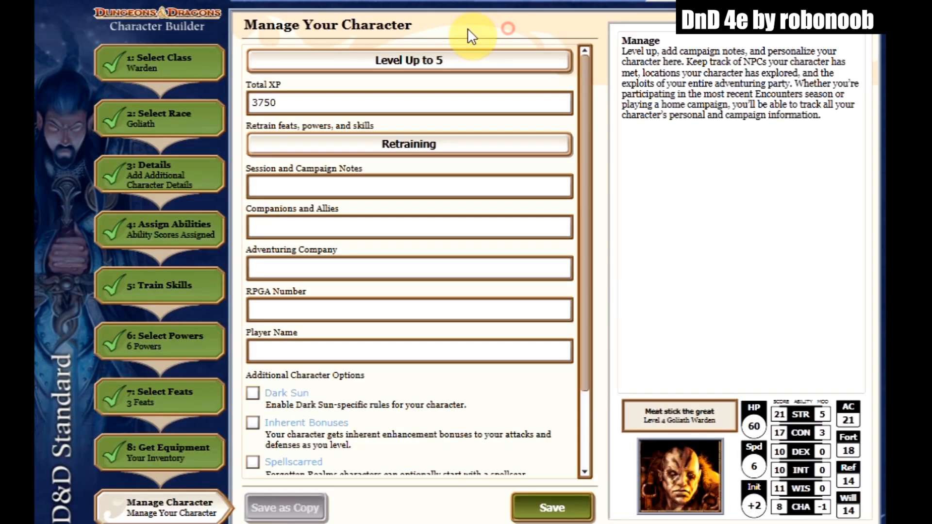
Step: Review the race selection and the inventory, and save the character from its management page
{"action": "left_click", "coordinate": [137, 102]}
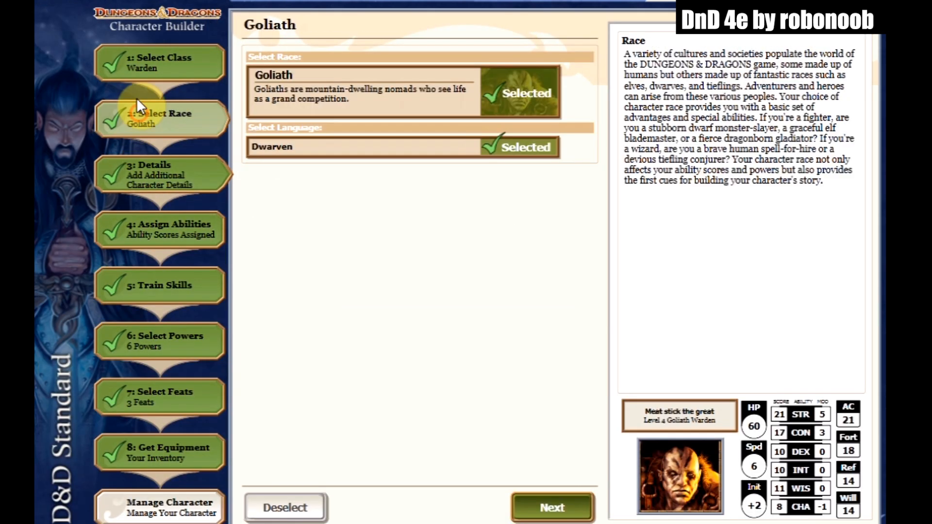
{"action": "left_click", "coordinate": [136, 96]}
{"action": "left_click", "coordinate": [167, 464]}
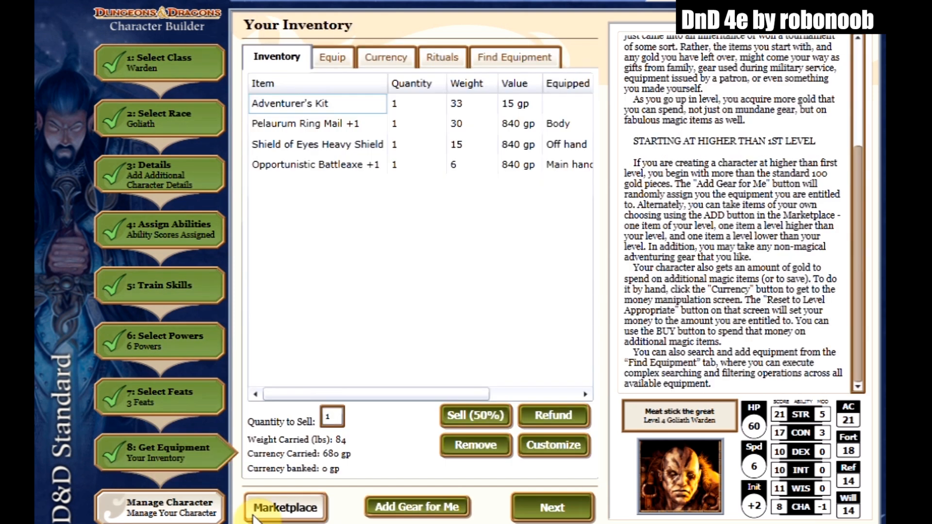
{"action": "left_click", "coordinate": [173, 506]}
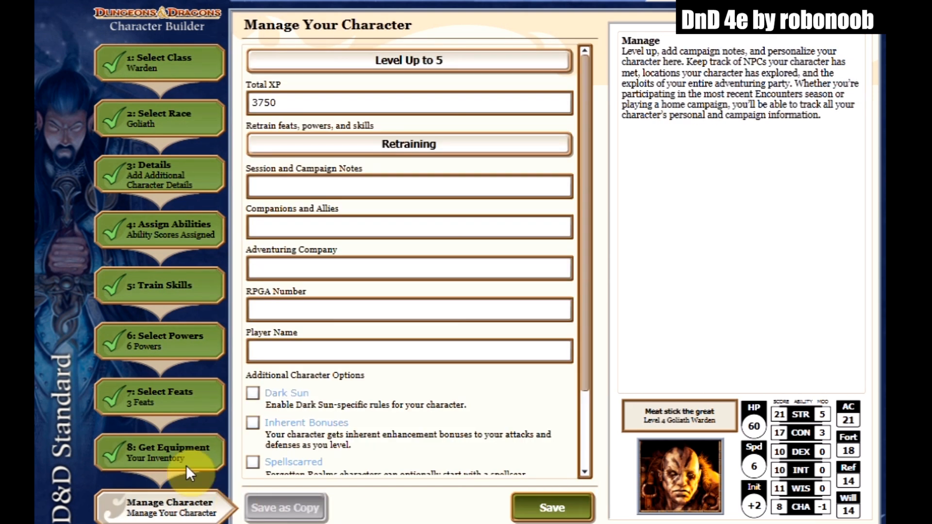
{"action": "left_click", "coordinate": [568, 515]}
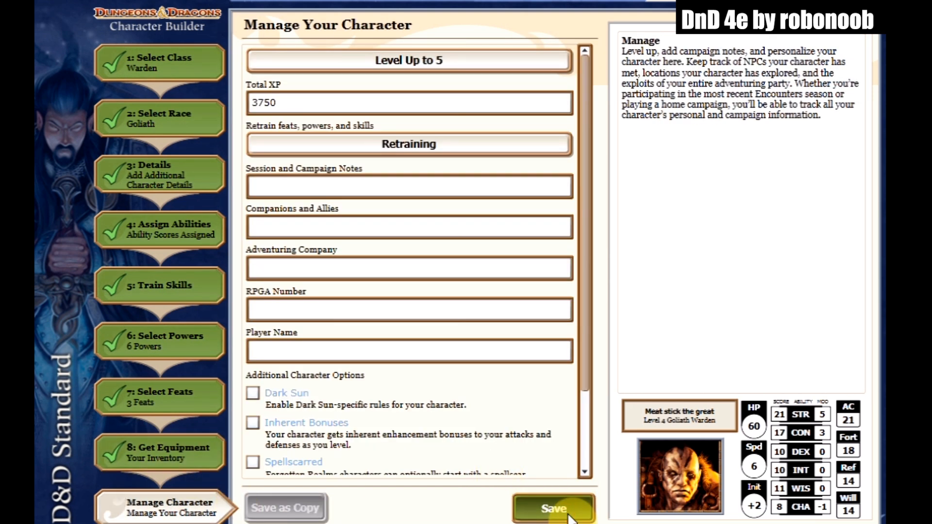